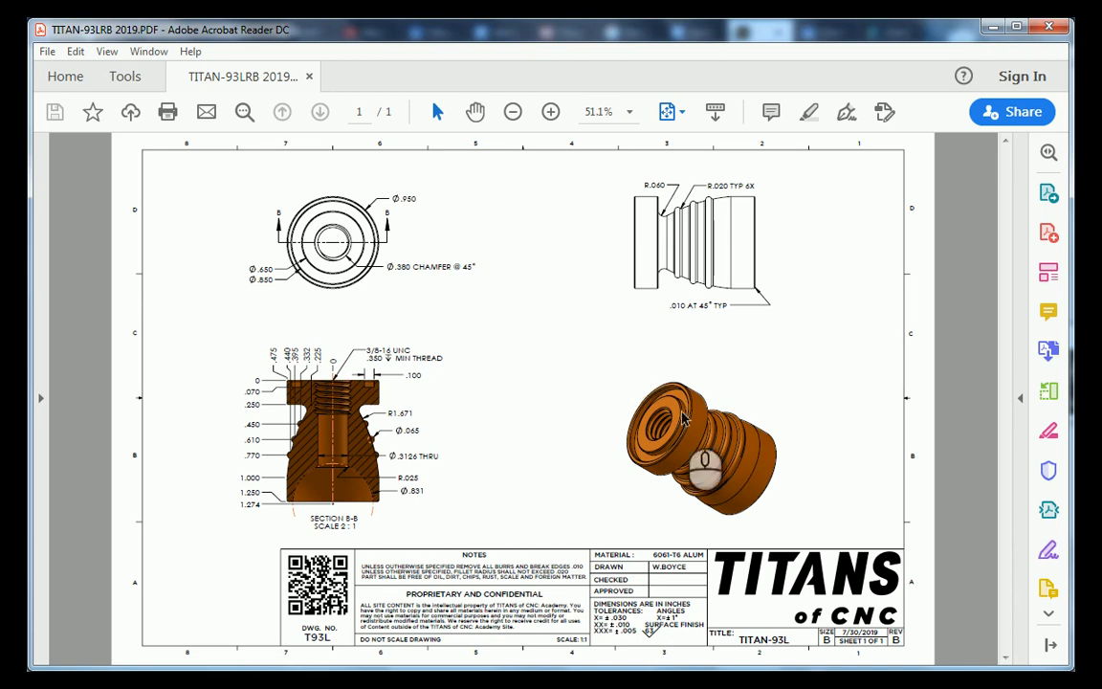
drag(682, 418, 655, 452)
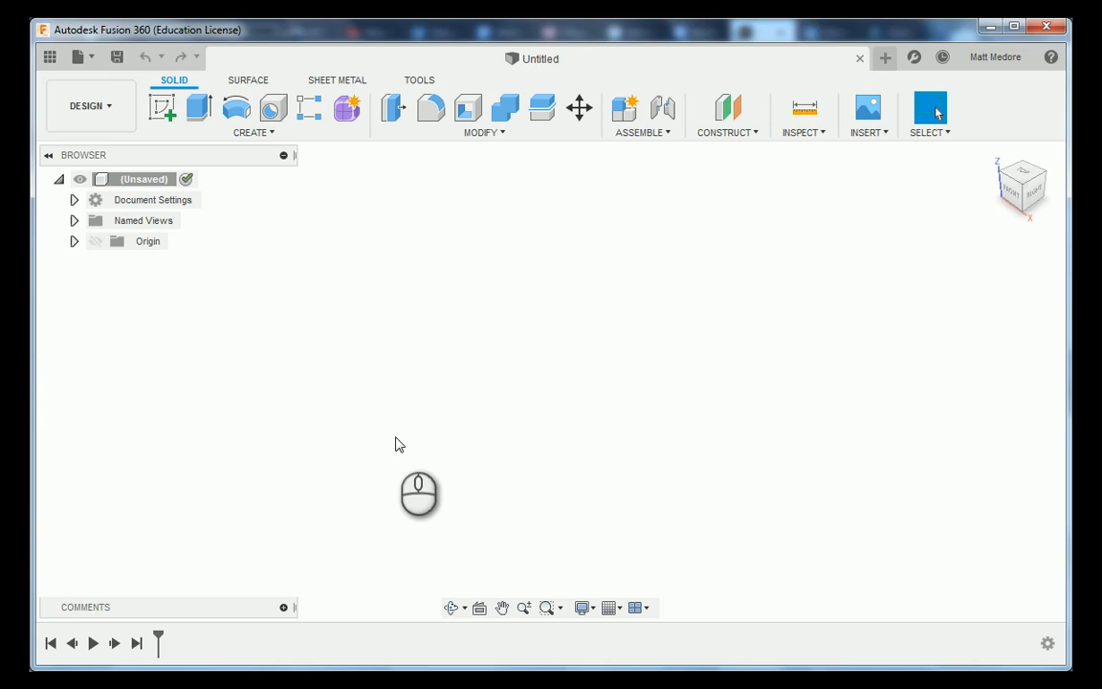
Start a sketch on the horizontal XY plane and draw a 1.25 in horizontal line from the origin along the X axis.
key(l)
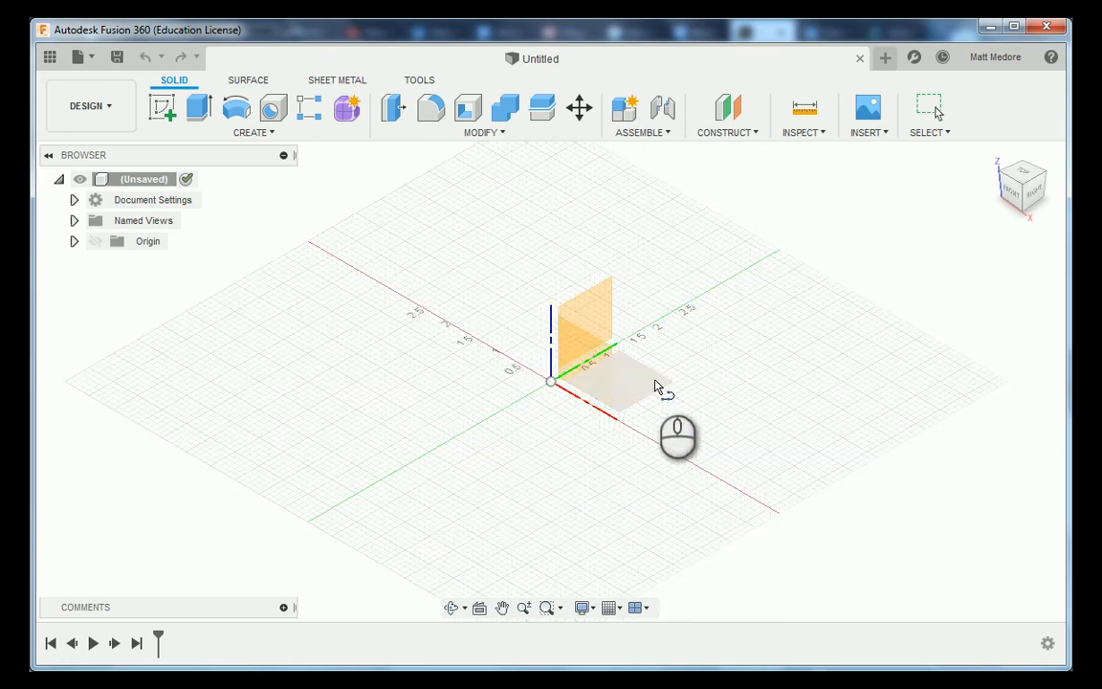
click(653, 383)
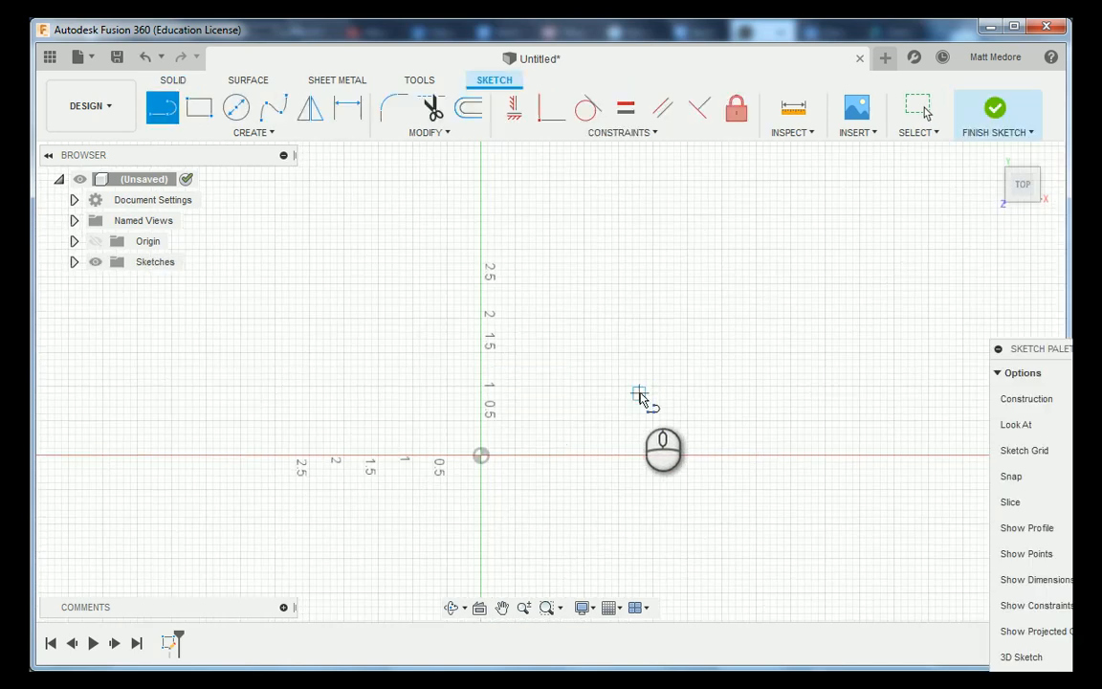
click(481, 456)
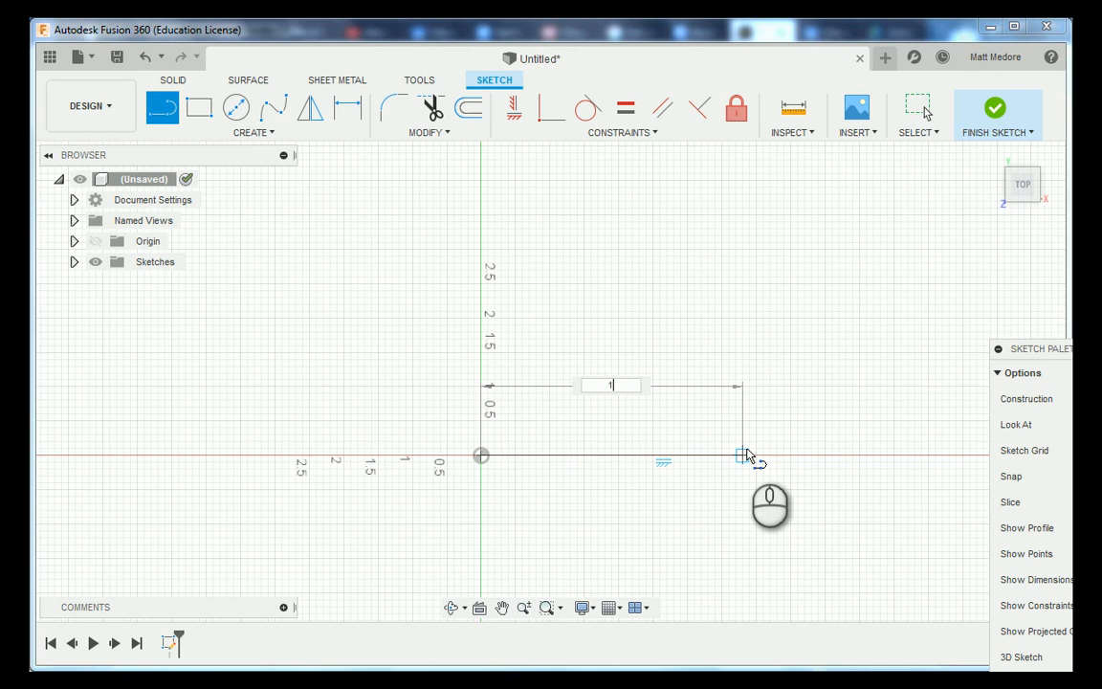
key(Tab)
text(5)
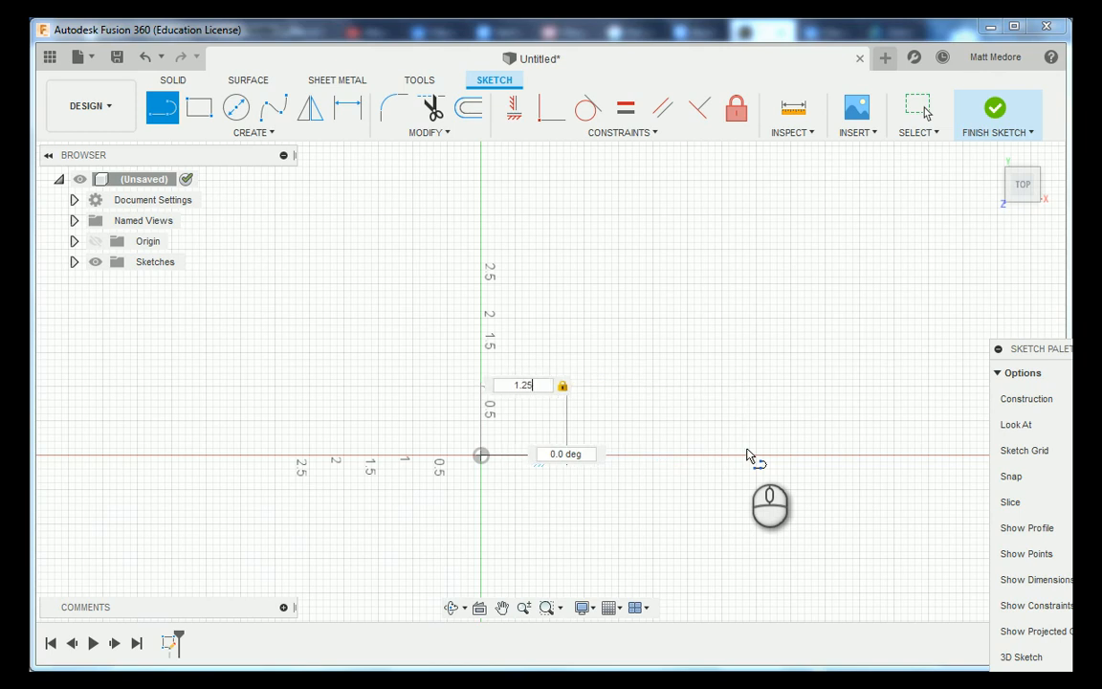
key(Return)
key(Escape)
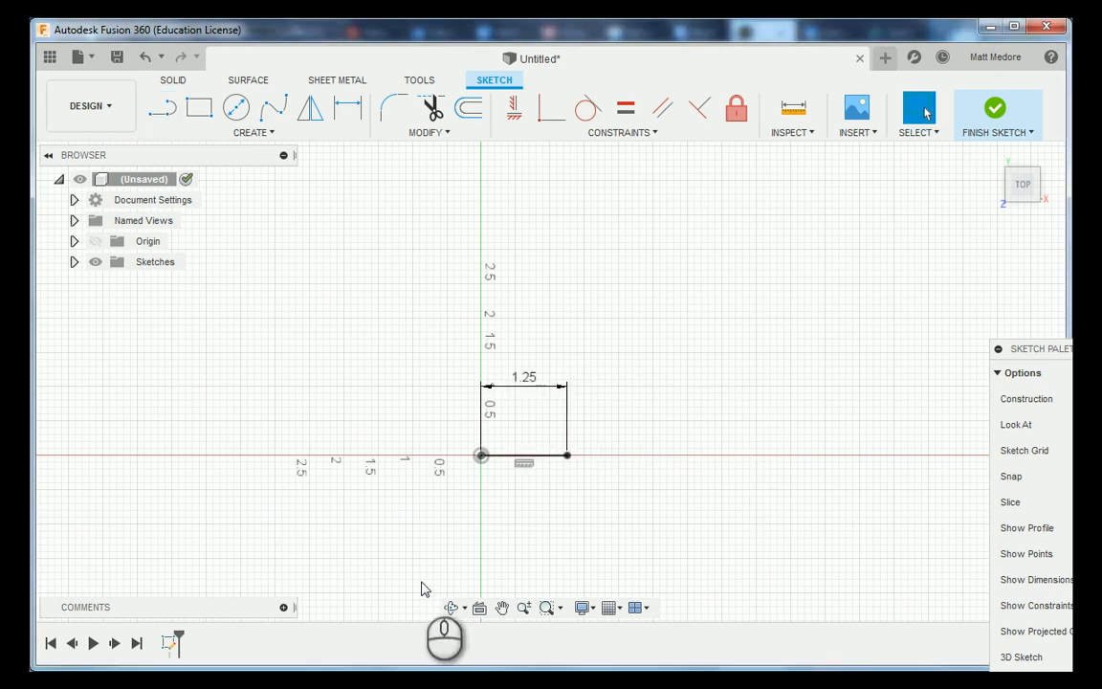
Draw connected lines from the origin: about 0.6 in down, about 0.25 in toward the line's far end, and a short segment back up.
scroll(496, 545, up, 1)
scroll(493, 536, up, 4)
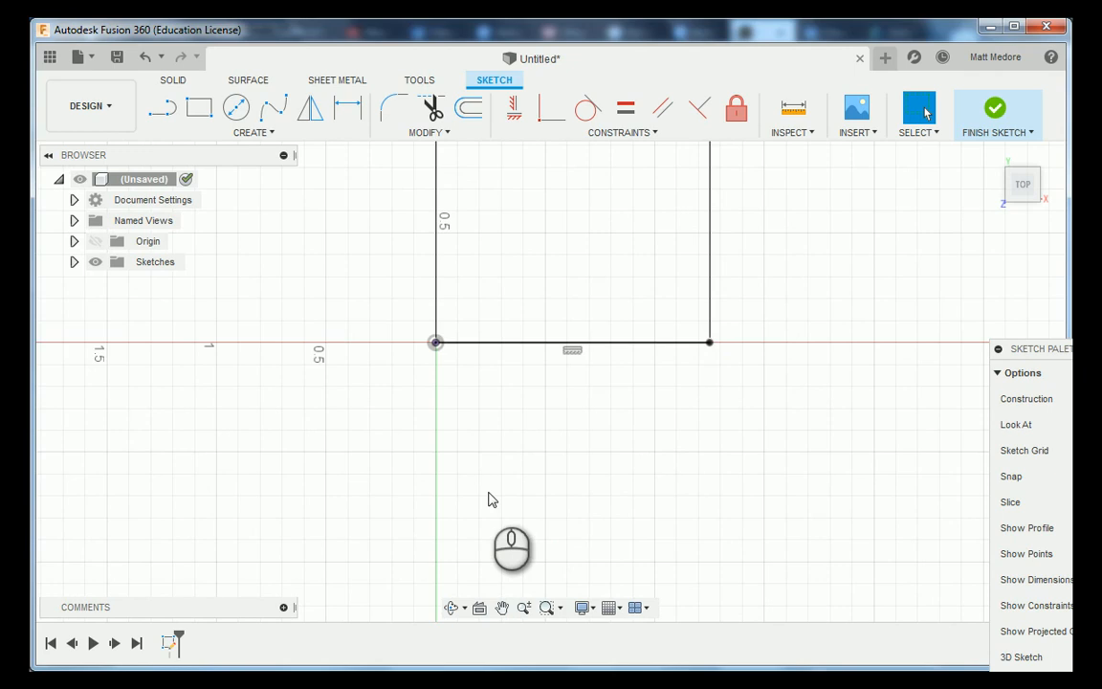
key(l)
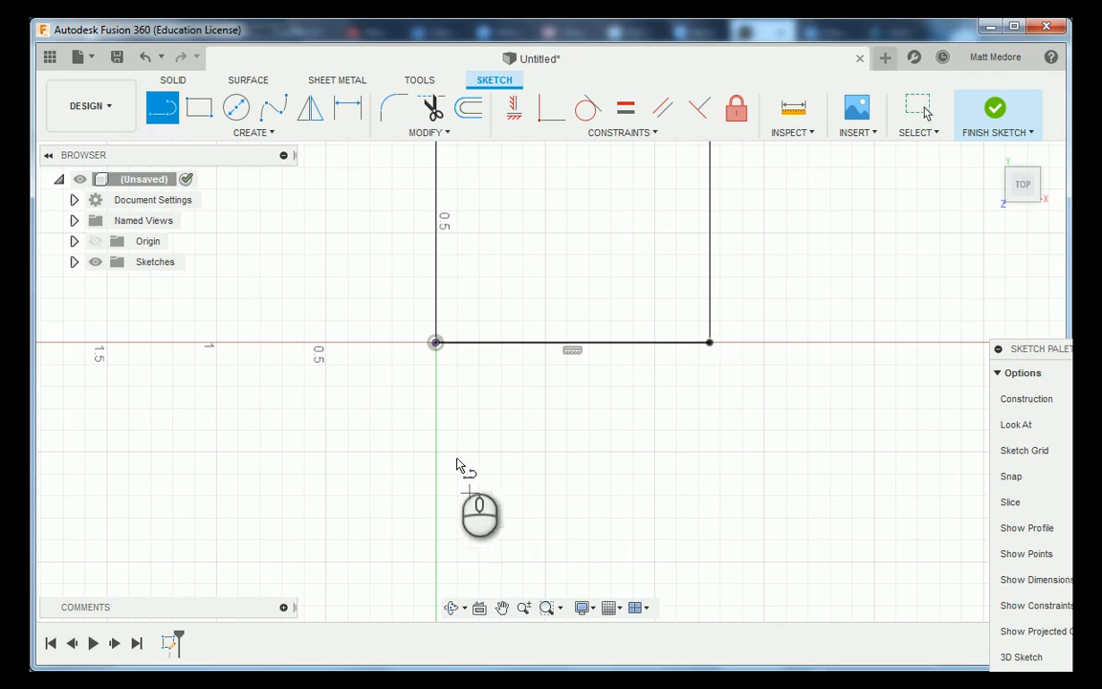
click(436, 343)
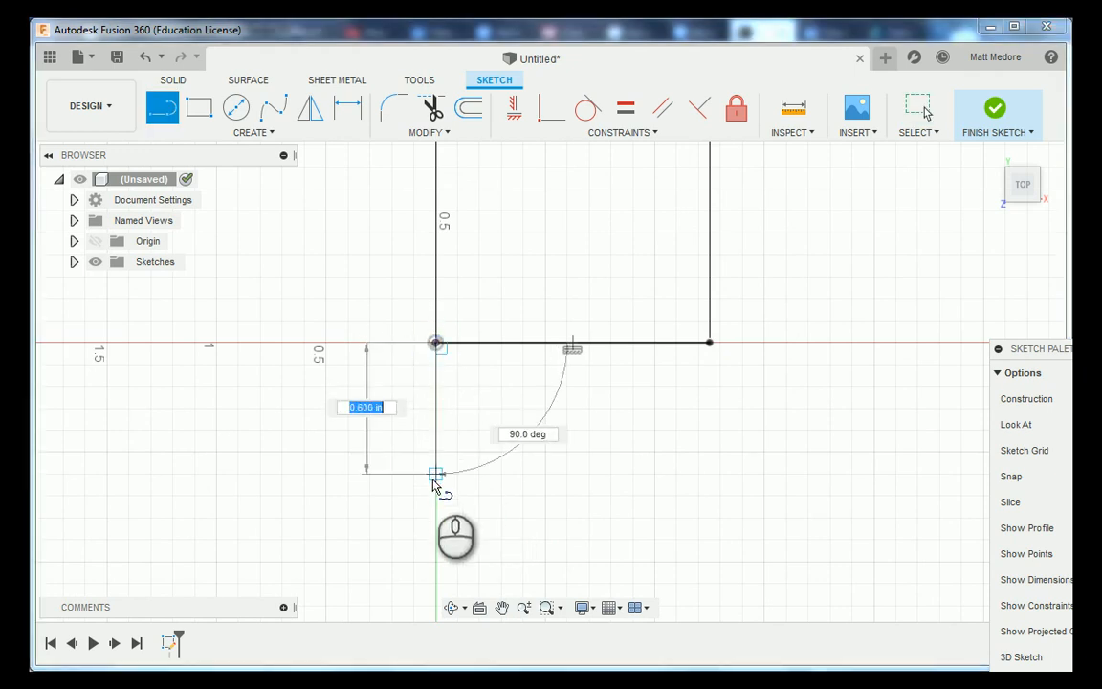
click(436, 472)
click(490, 479)
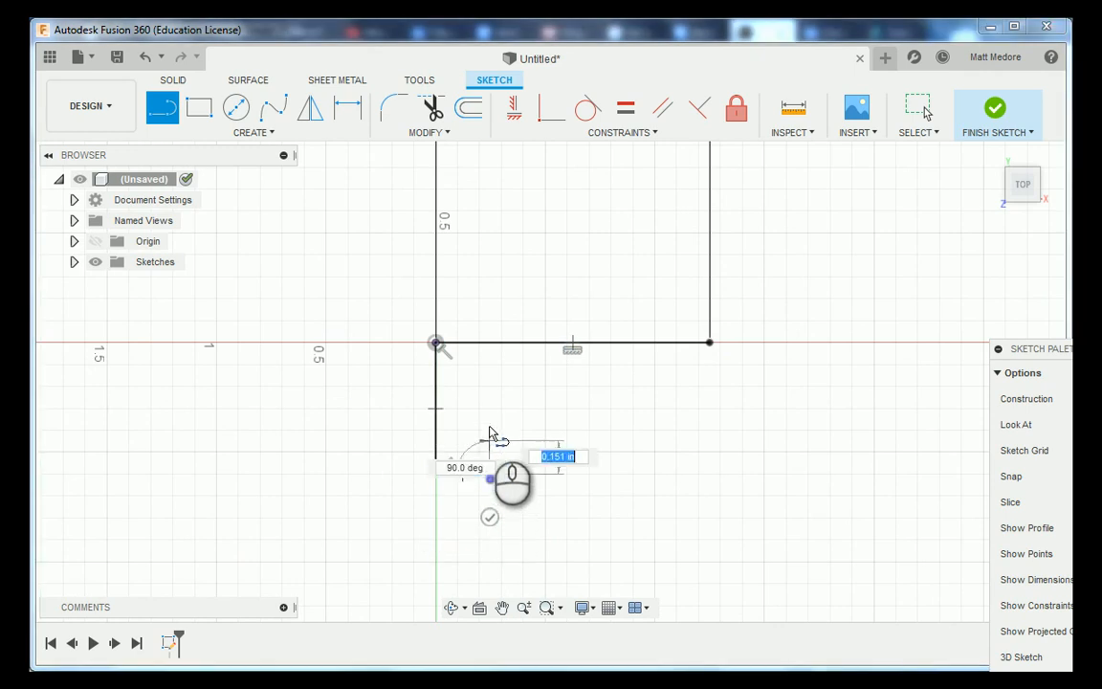
click(491, 412)
right_click(512, 436)
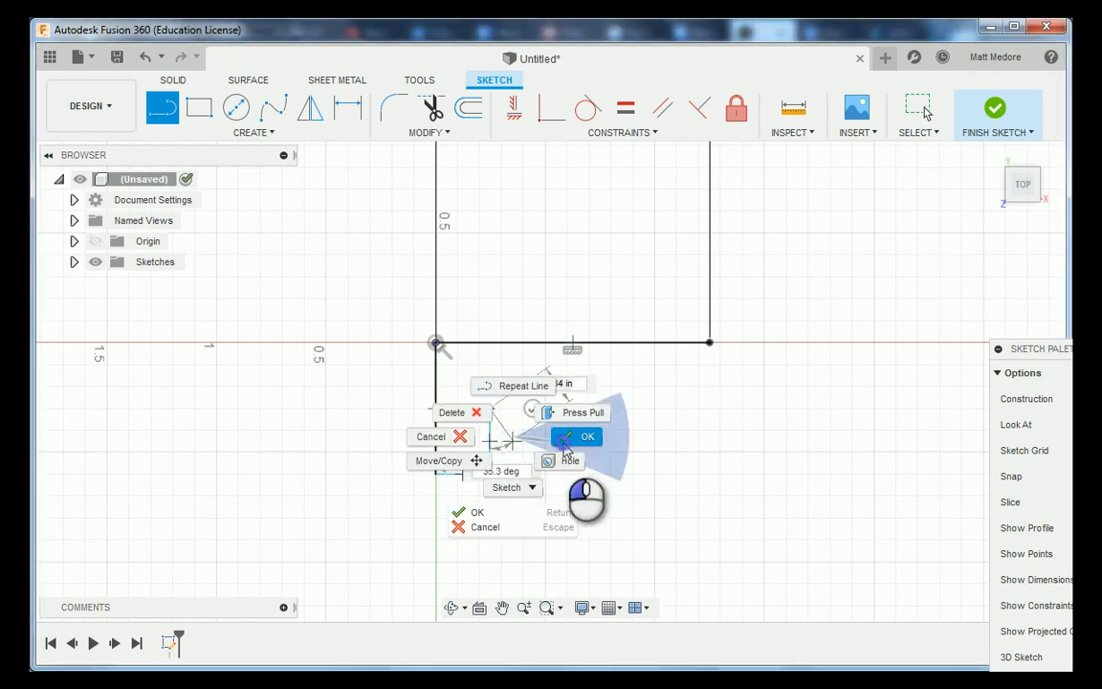
click(563, 443)
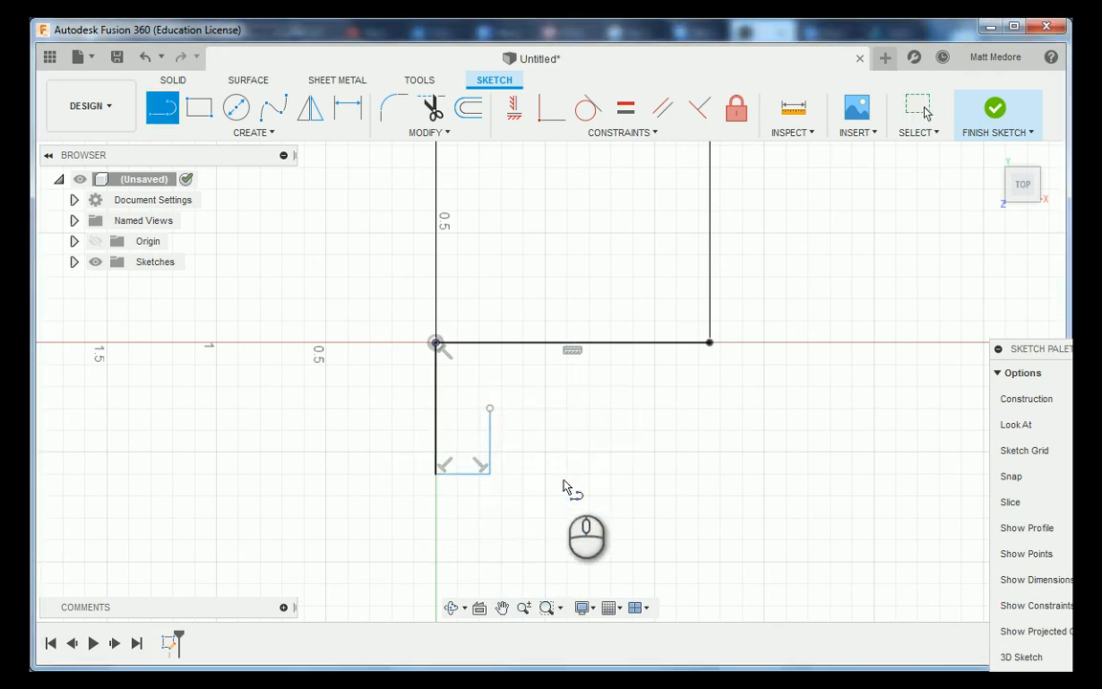
From the far end of the 1.25 in line, draw a vertical line about 0.55 in down and a short horizontal line back inward.
click(709, 341)
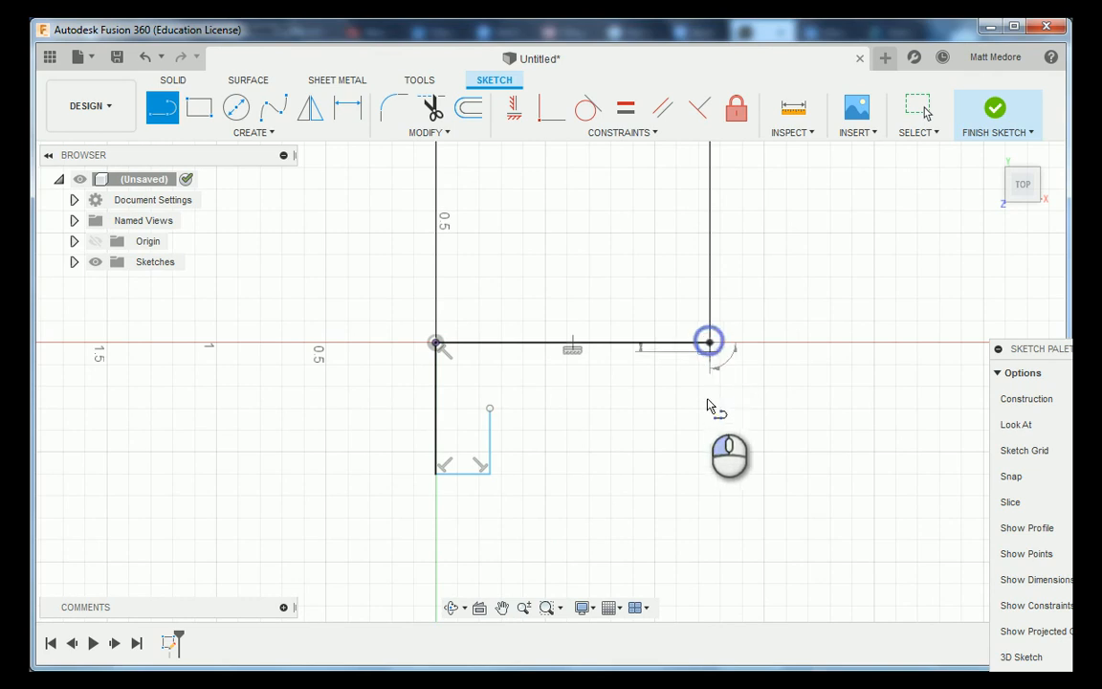
click(709, 462)
click(642, 460)
right_click(662, 474)
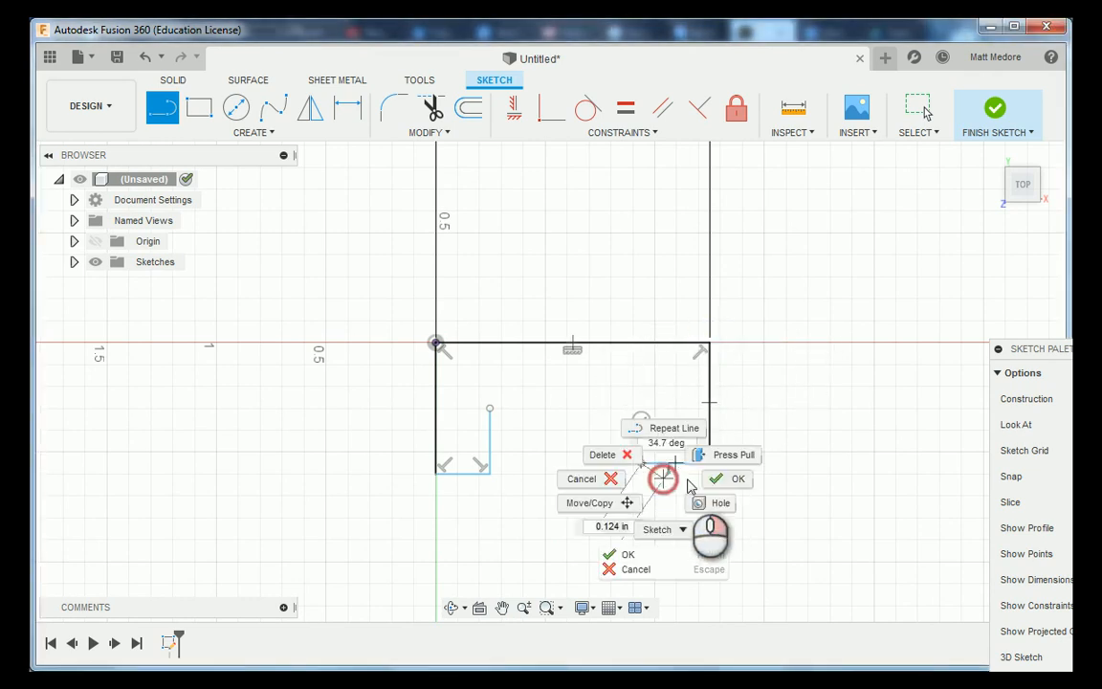
click(708, 478)
key(Escape)
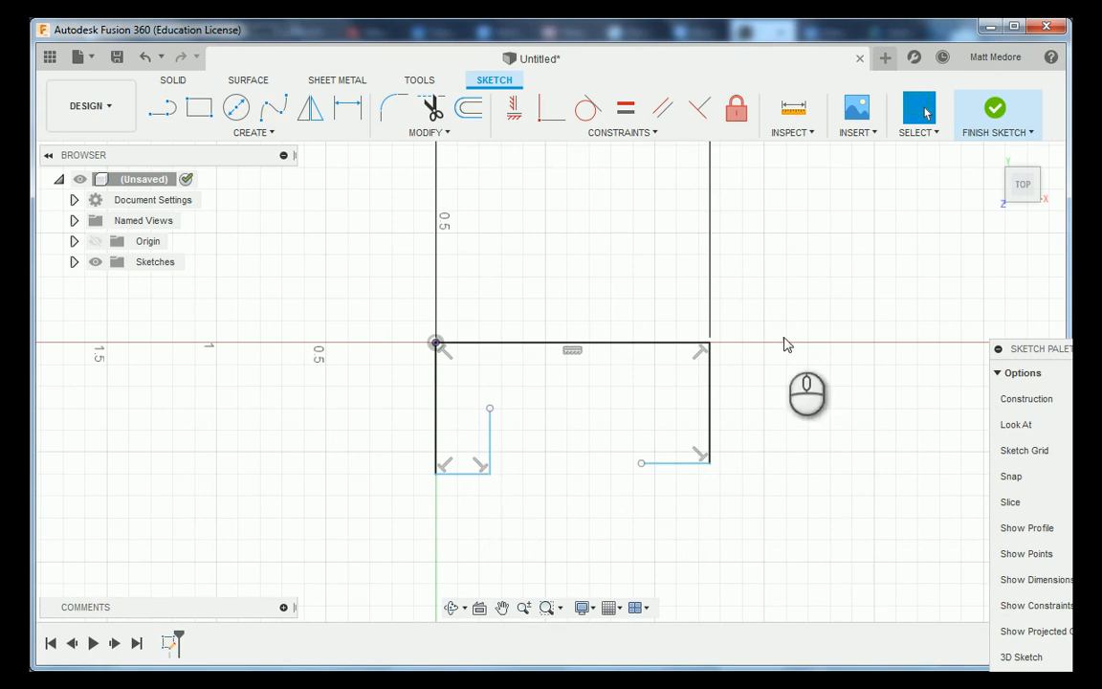
Apply a Horizontal/Vertical constraint between the lower corner of the origin-side step and the free end of the opposite short horizontal line.
click(638, 134)
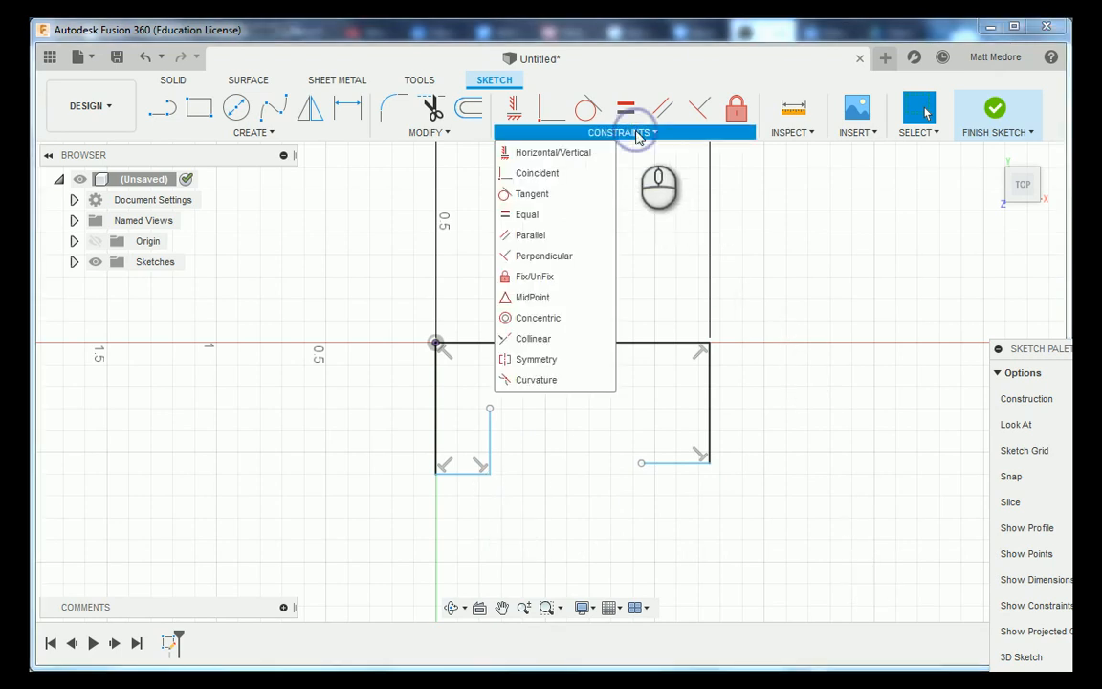
click(553, 155)
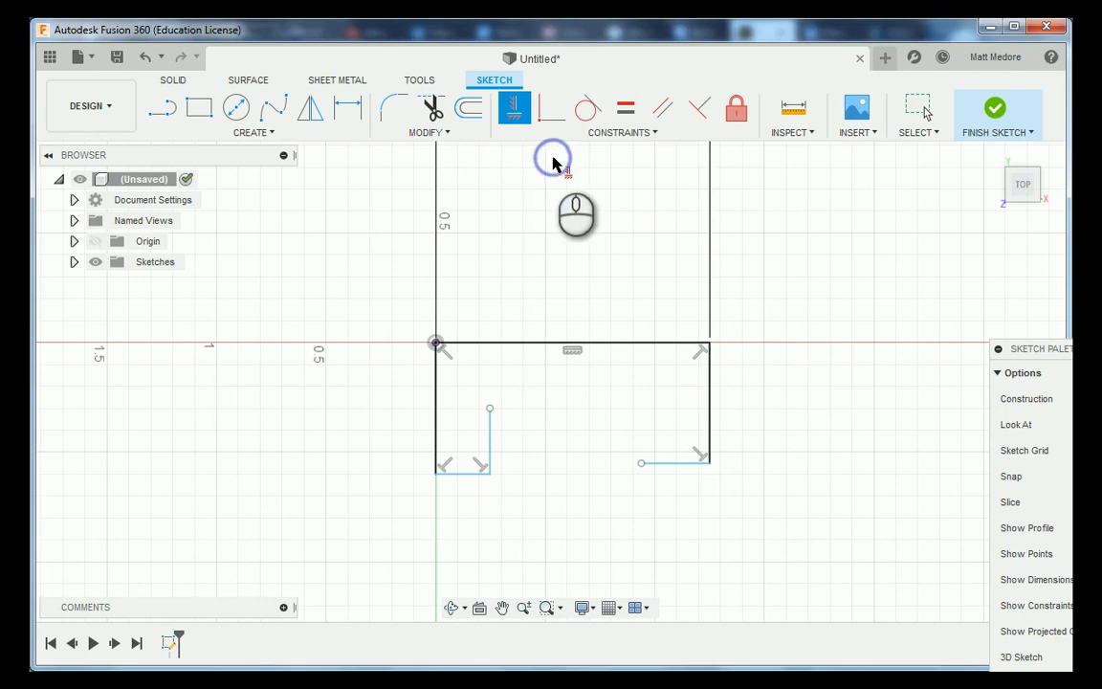
click(489, 472)
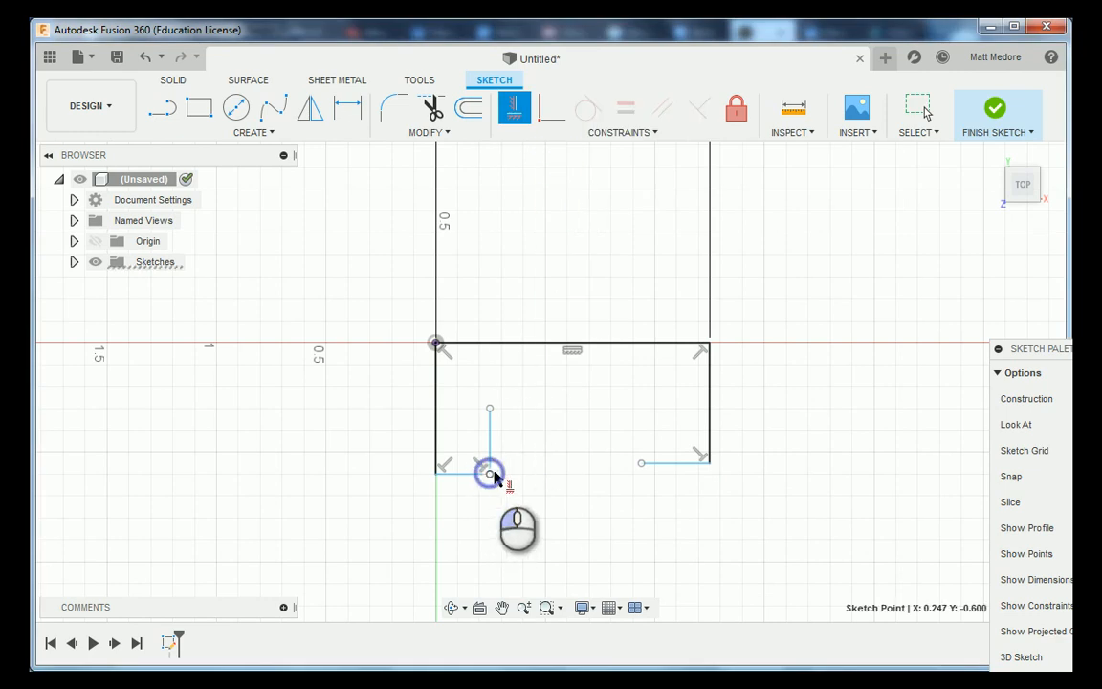
click(641, 465)
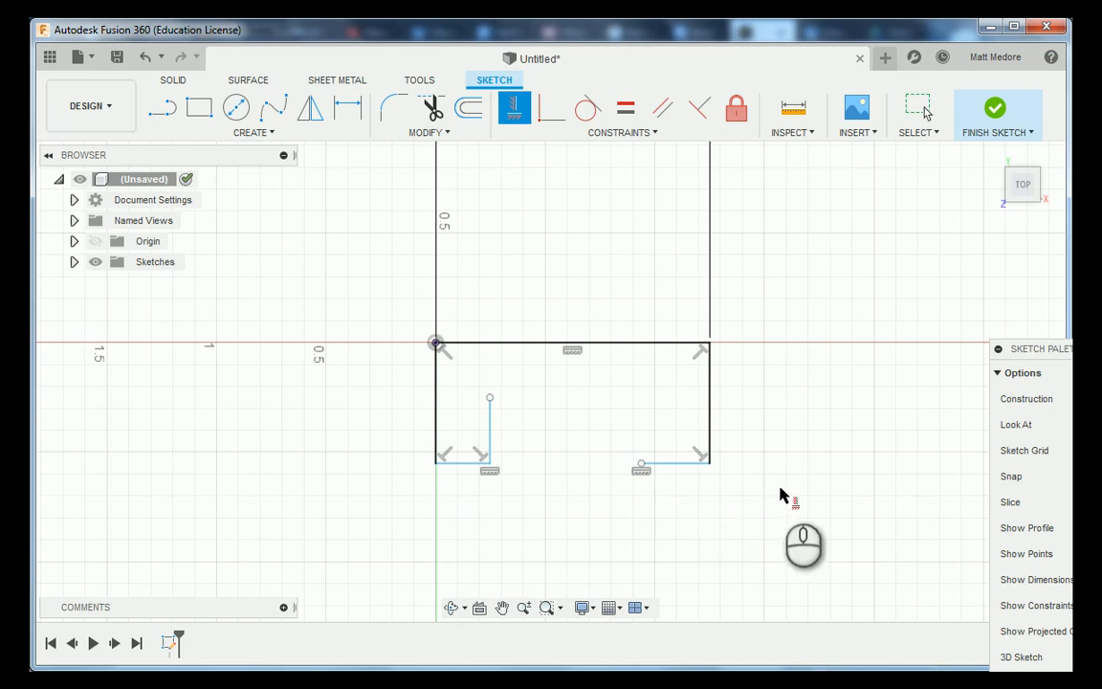
right_click(793, 447)
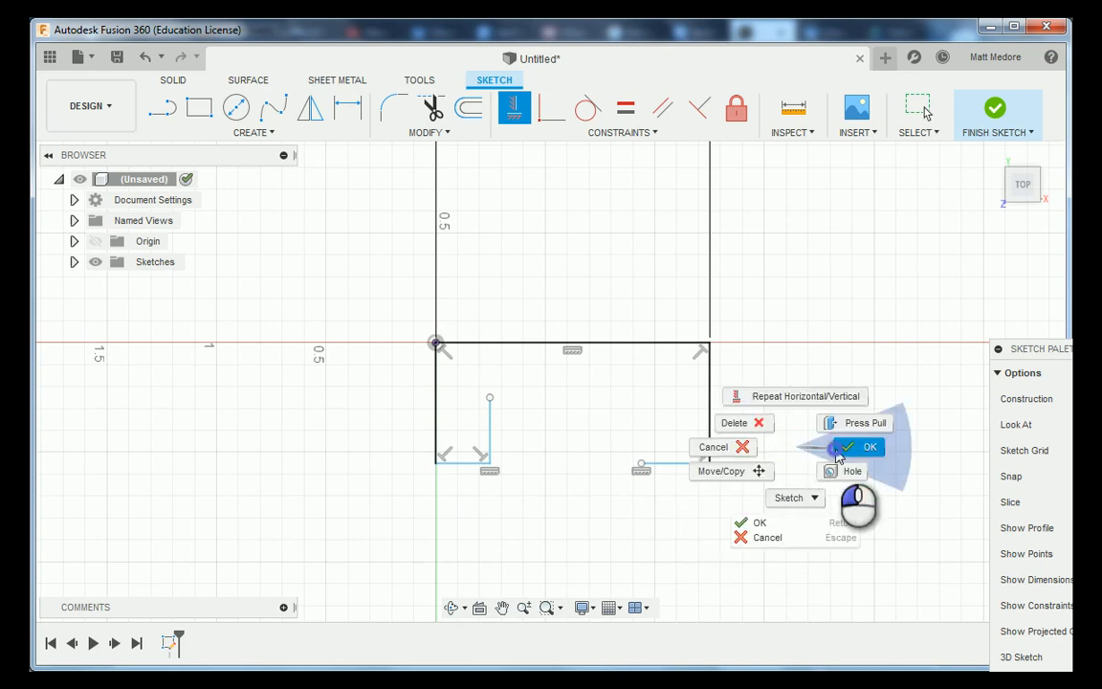
click(846, 459)
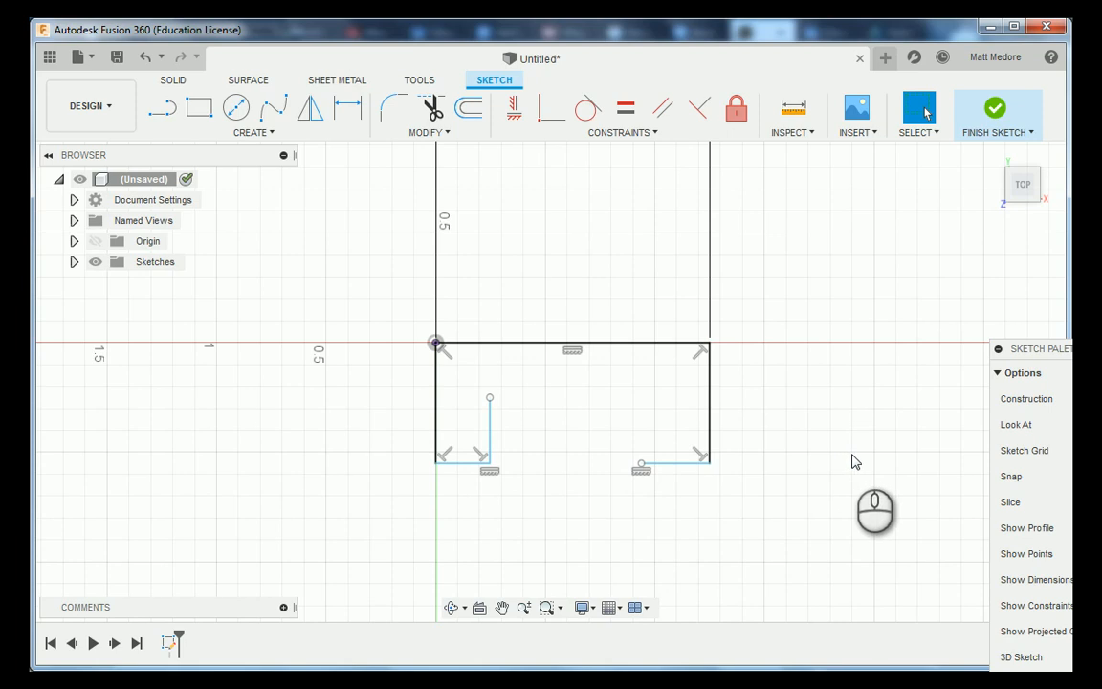
Dimension the horizontal distance from the origin to the free end of the short inner vertical line as 0.25 in.
key(d)
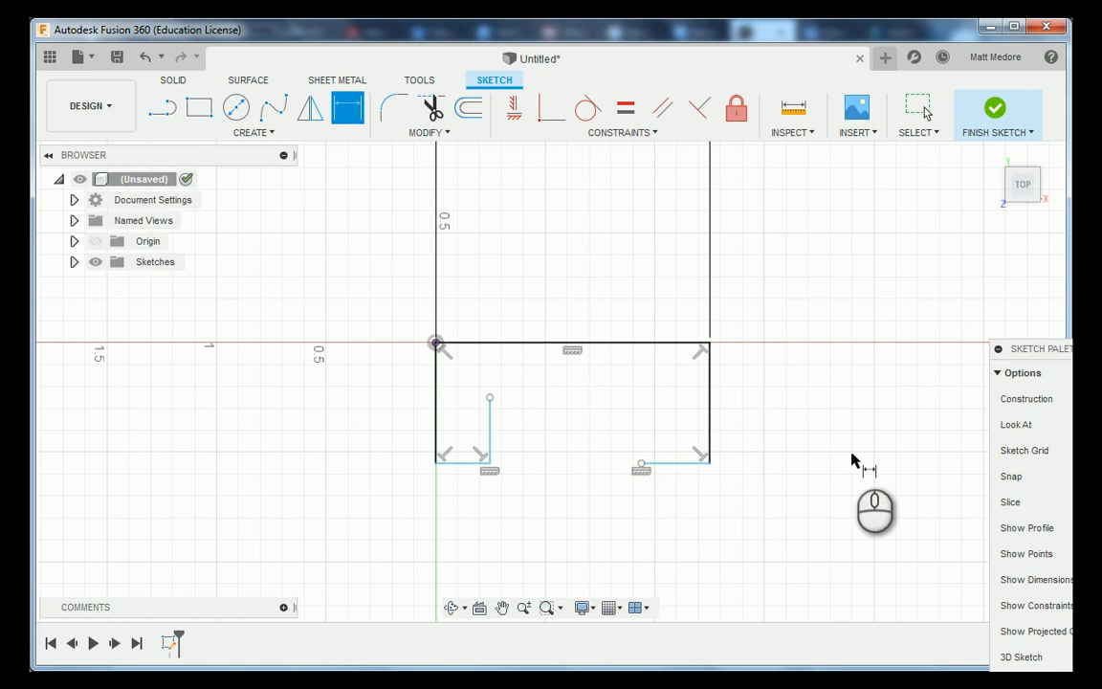
scroll(851, 460, down, 1)
scroll(469, 354, up, 2)
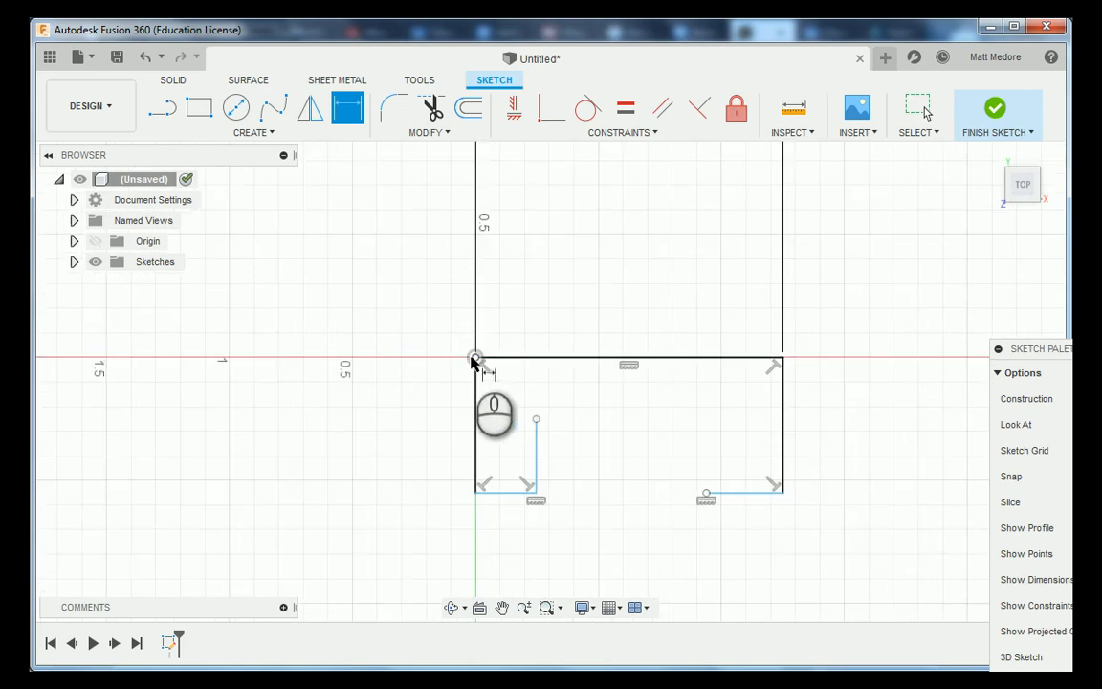
click(474, 358)
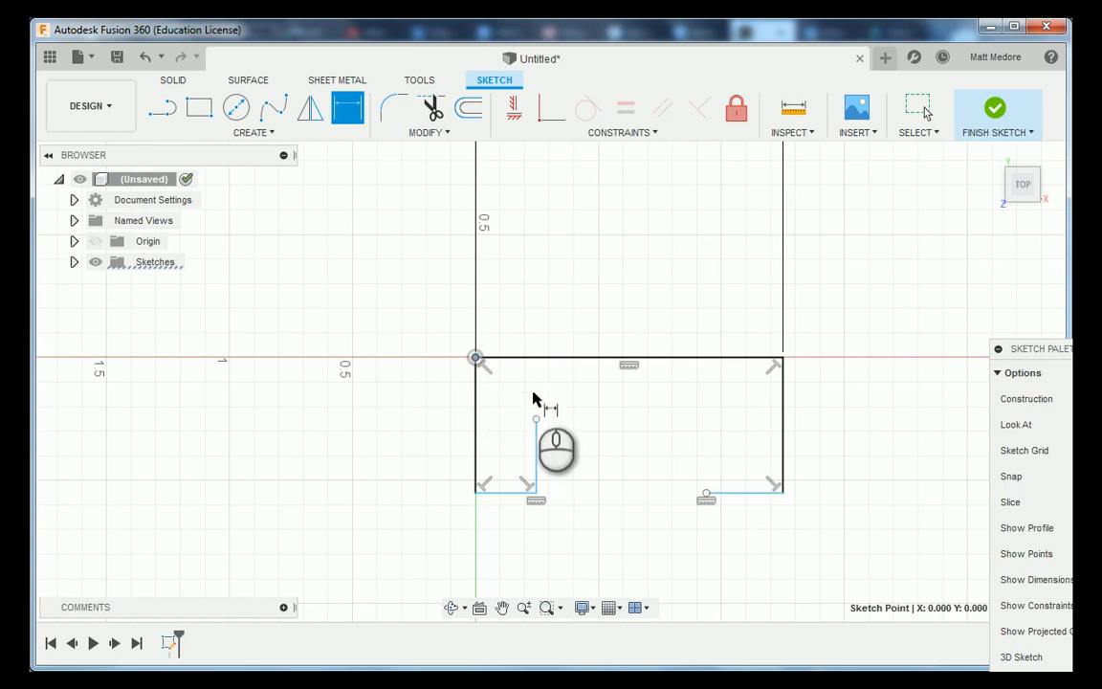
click(537, 421)
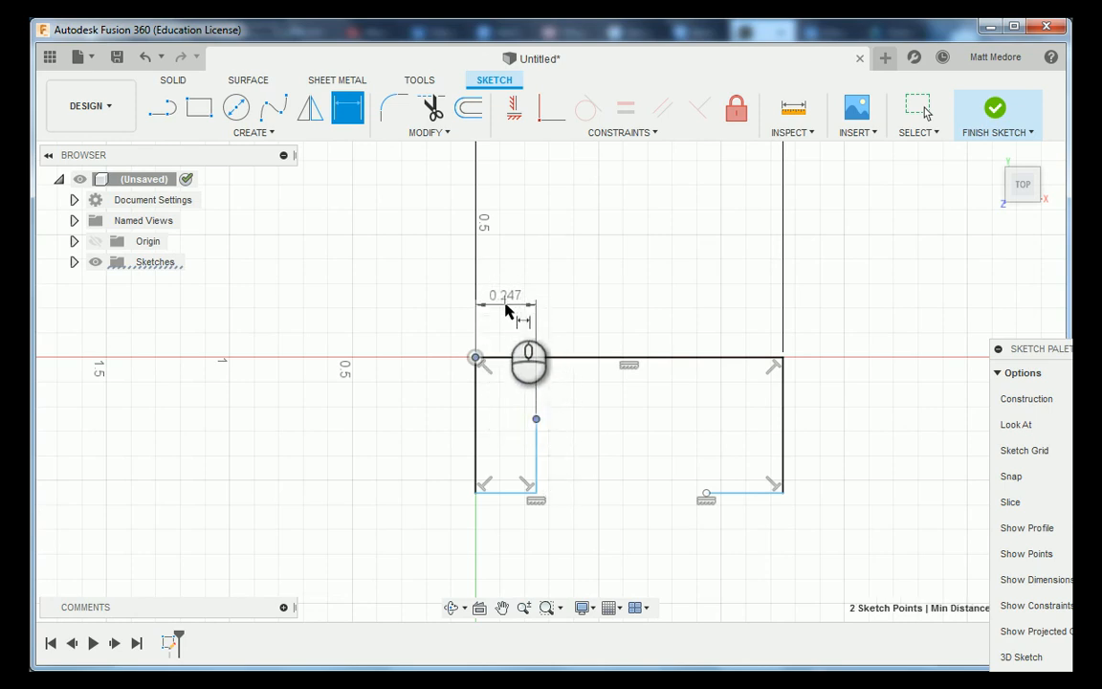
click(506, 313)
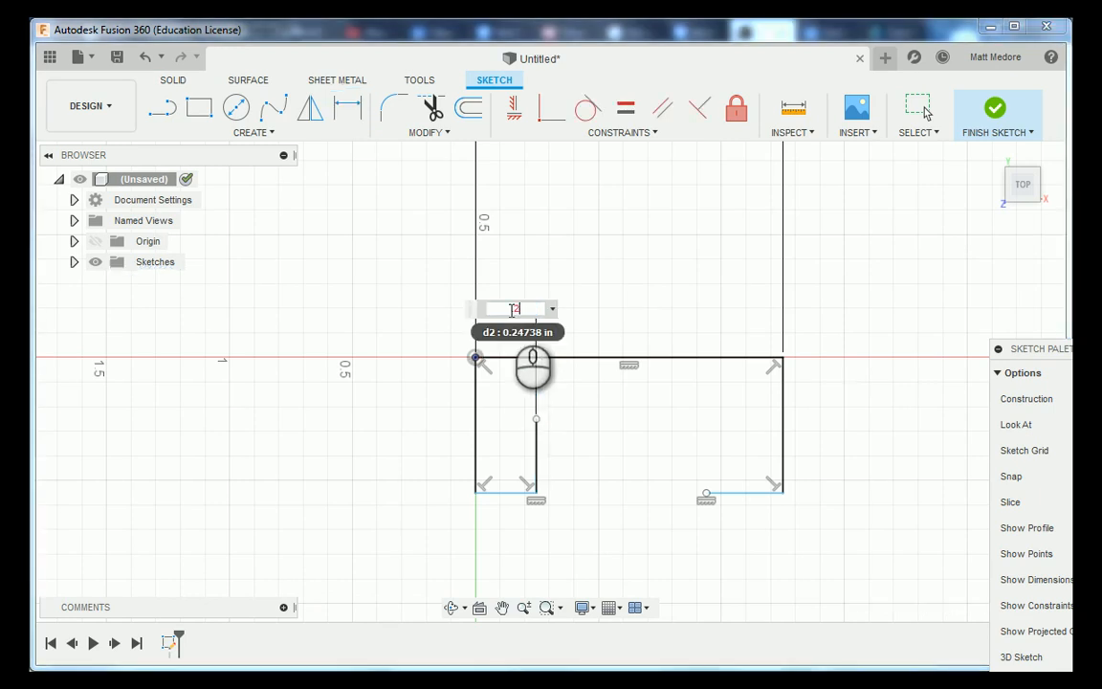
text(.25)
key(Return)
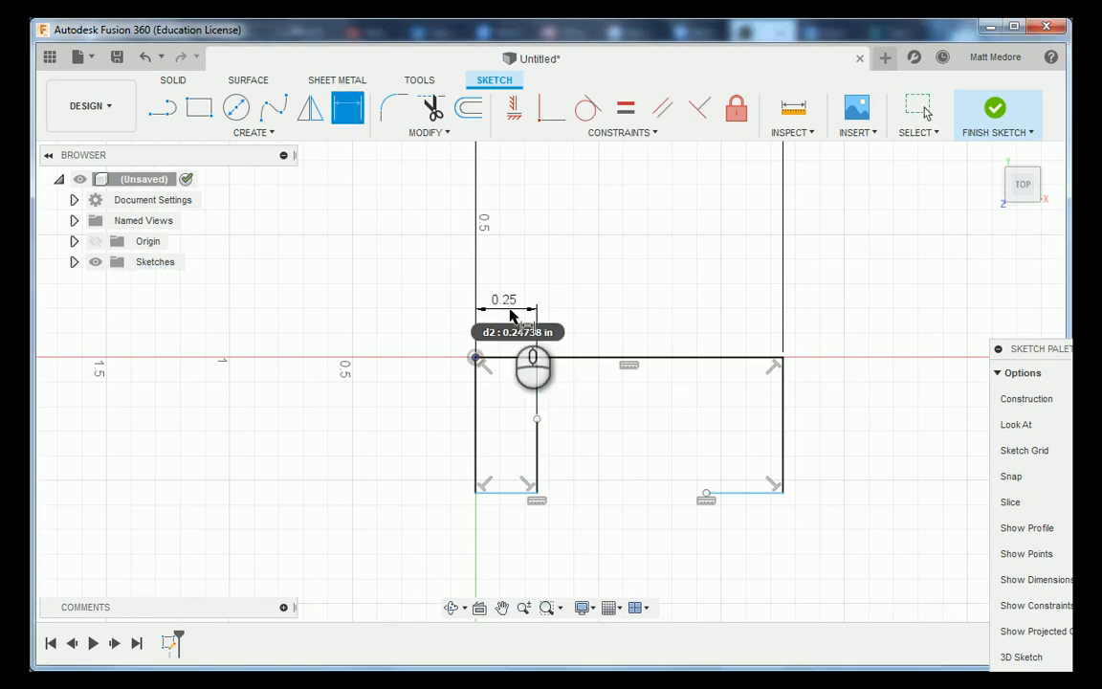
Dimension the horizontal distance from the origin to the free end of the far short horizontal line as 1.00 in.
click(476, 358)
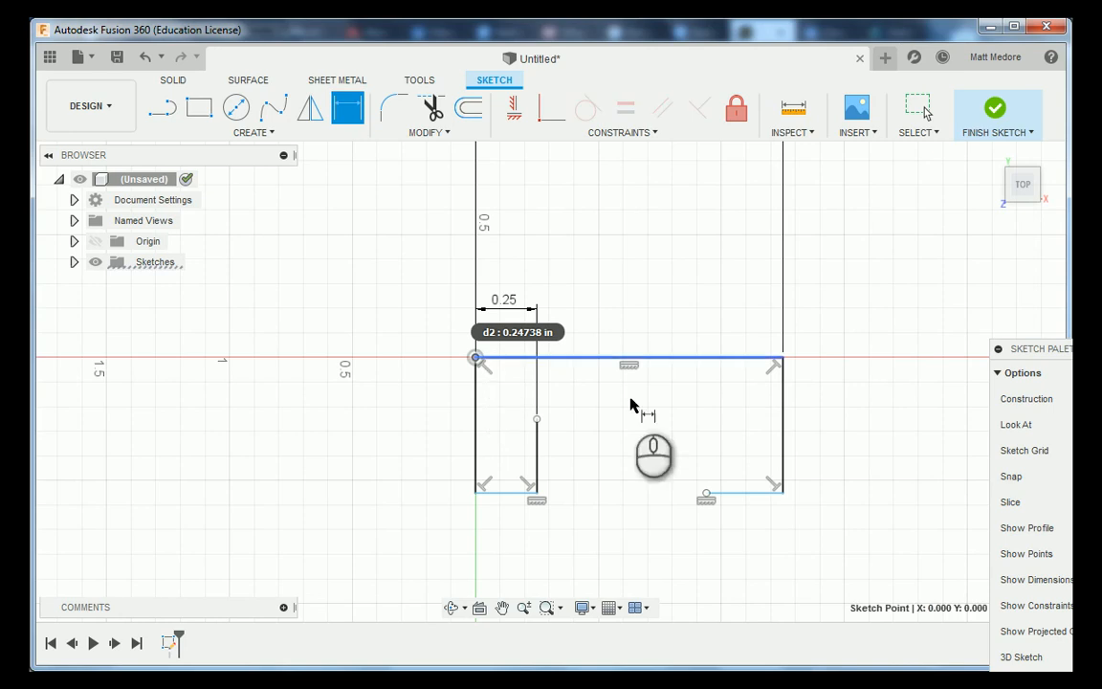
click(705, 493)
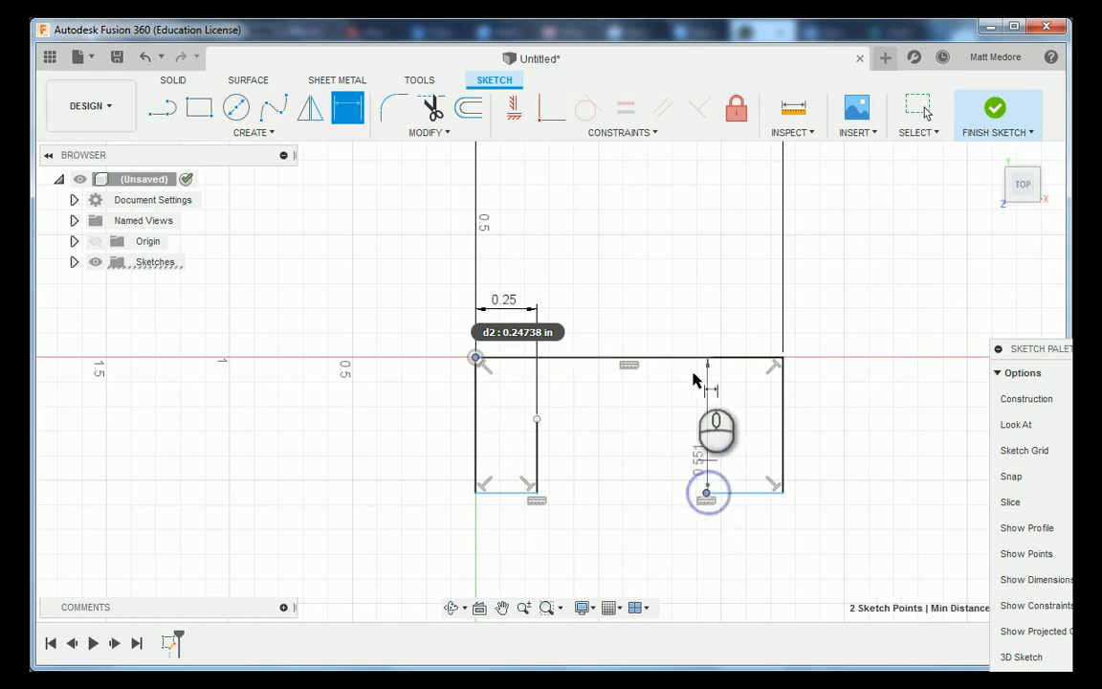
click(609, 277)
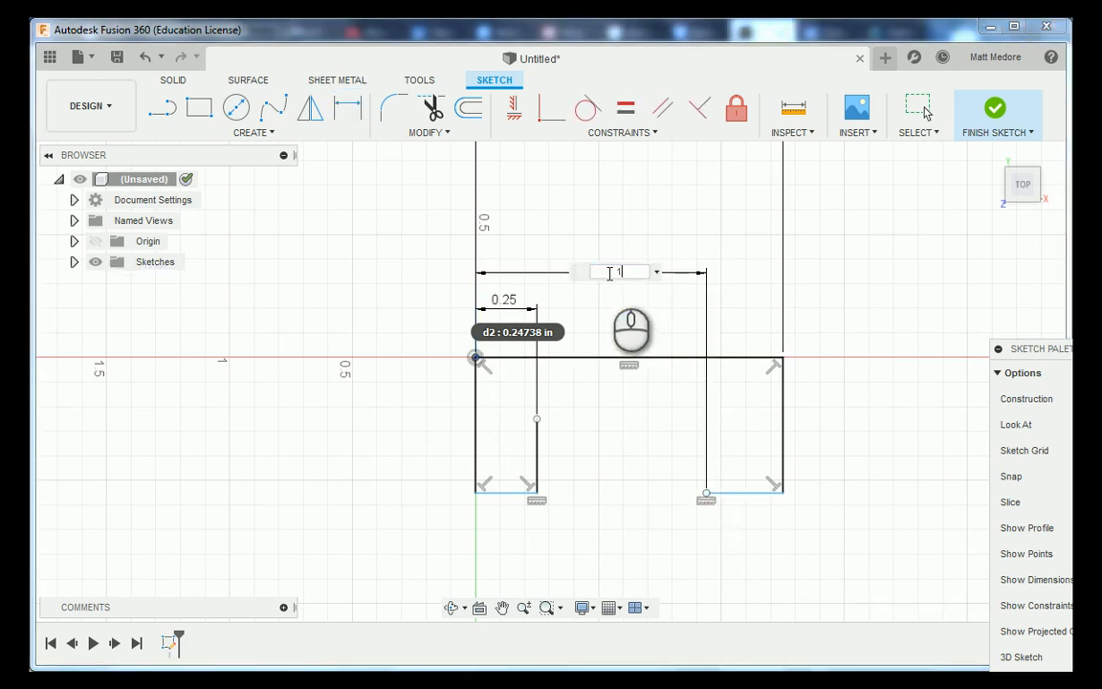
text(1.0)
key(Return)
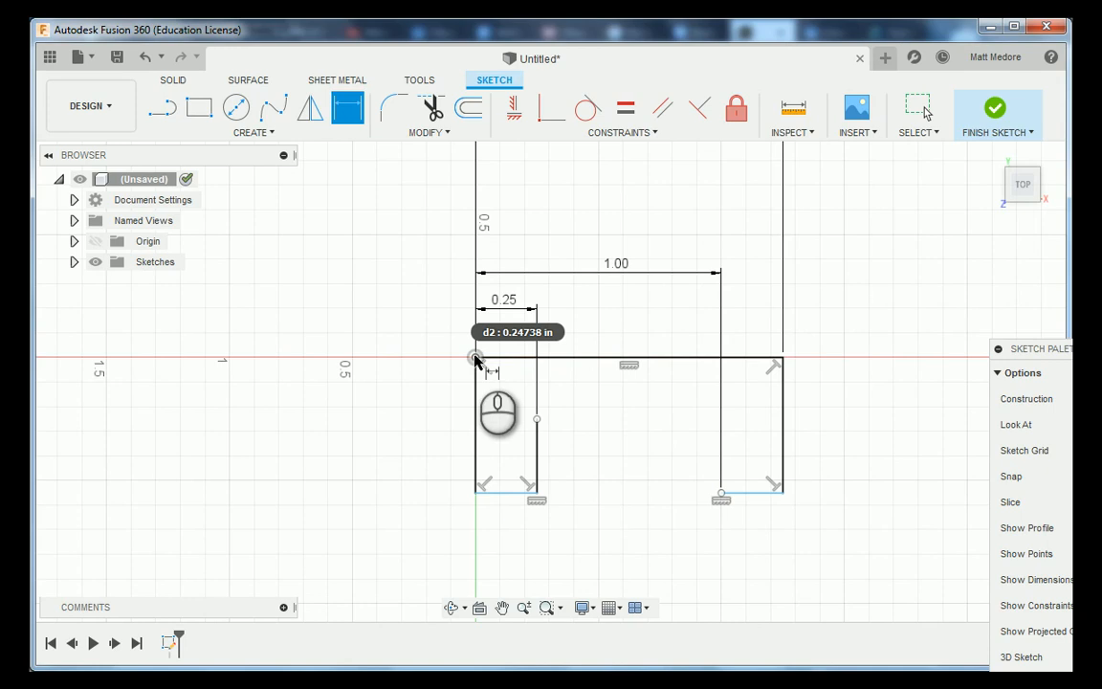
Dimension the vertical distance from the origin to the lower end of the origin-side vertical line as 0.475 in.
click(475, 358)
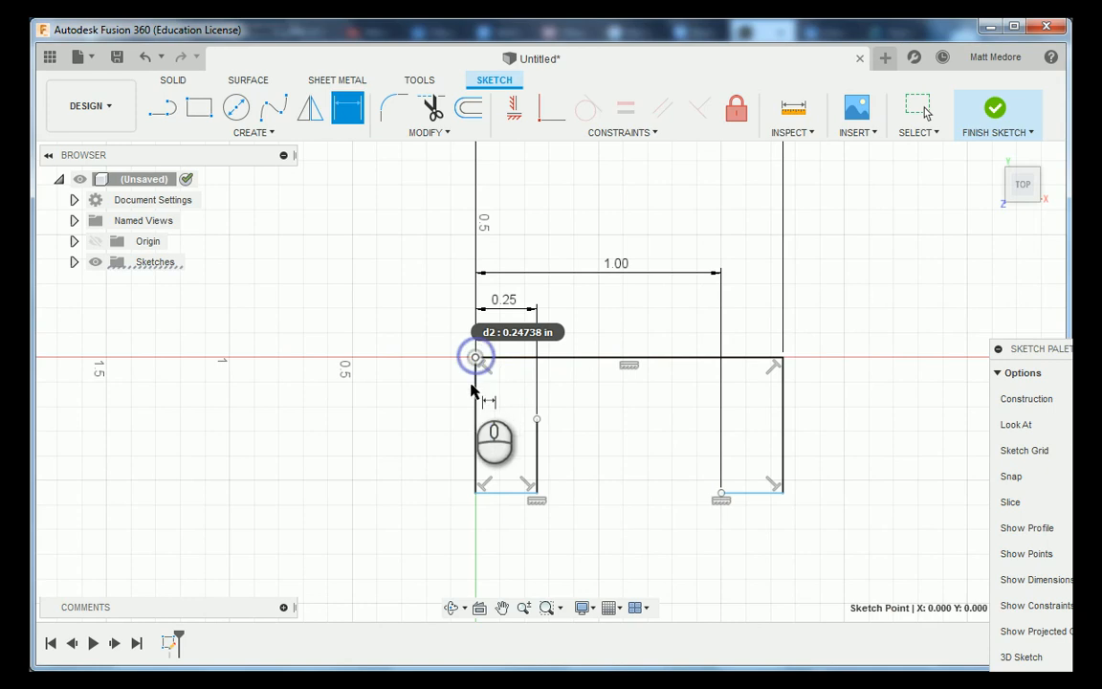
click(476, 492)
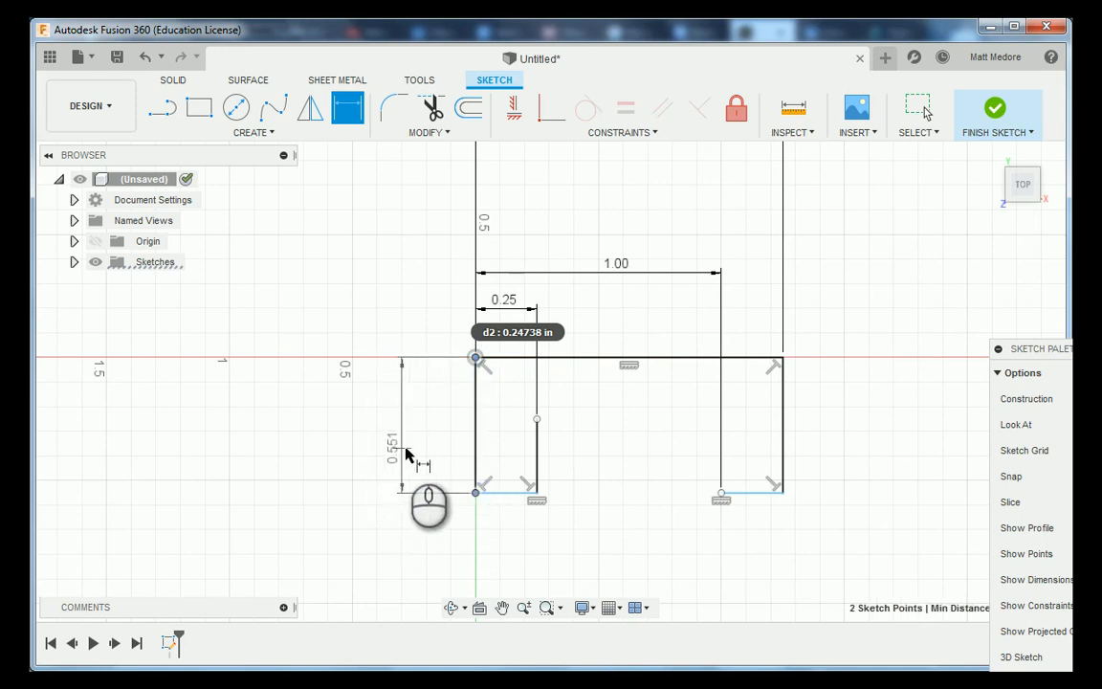
click(360, 446)
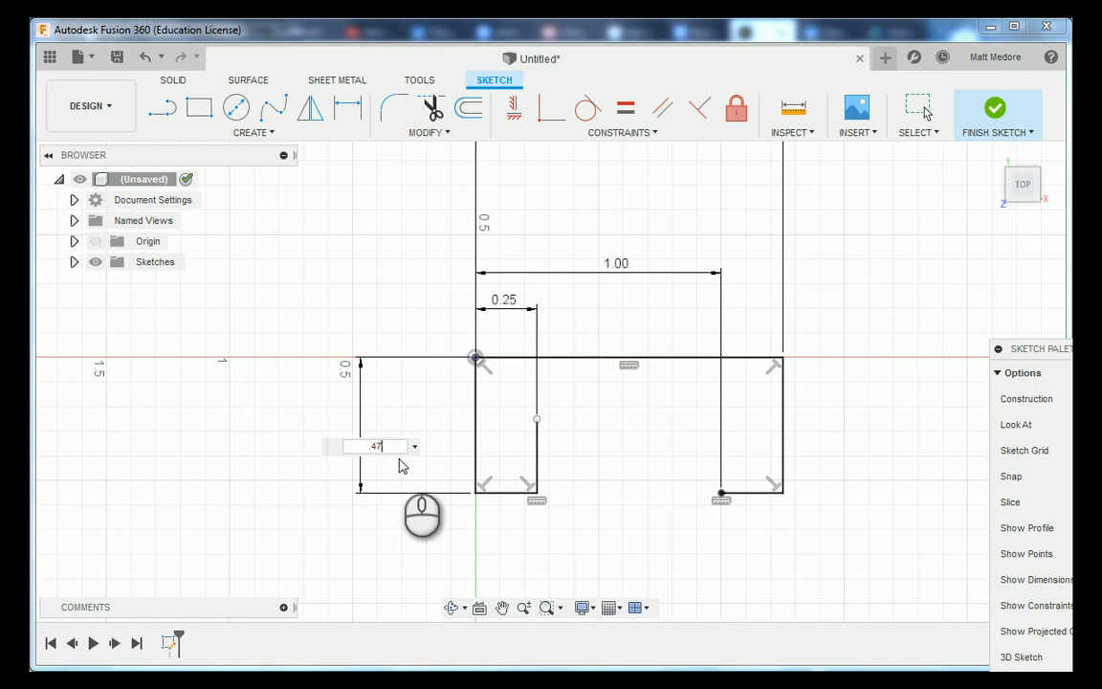
key(Return)
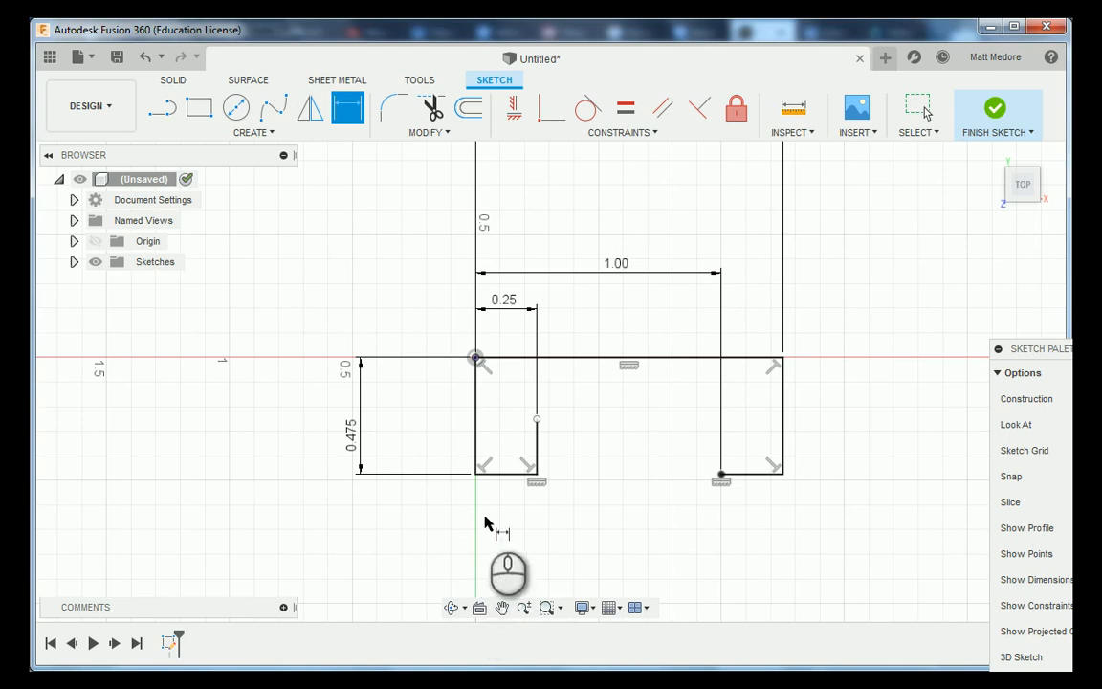
Dimension the vertical distance from the origin to the upper end of the short inner vertical line as 0.225 in.
click(475, 357)
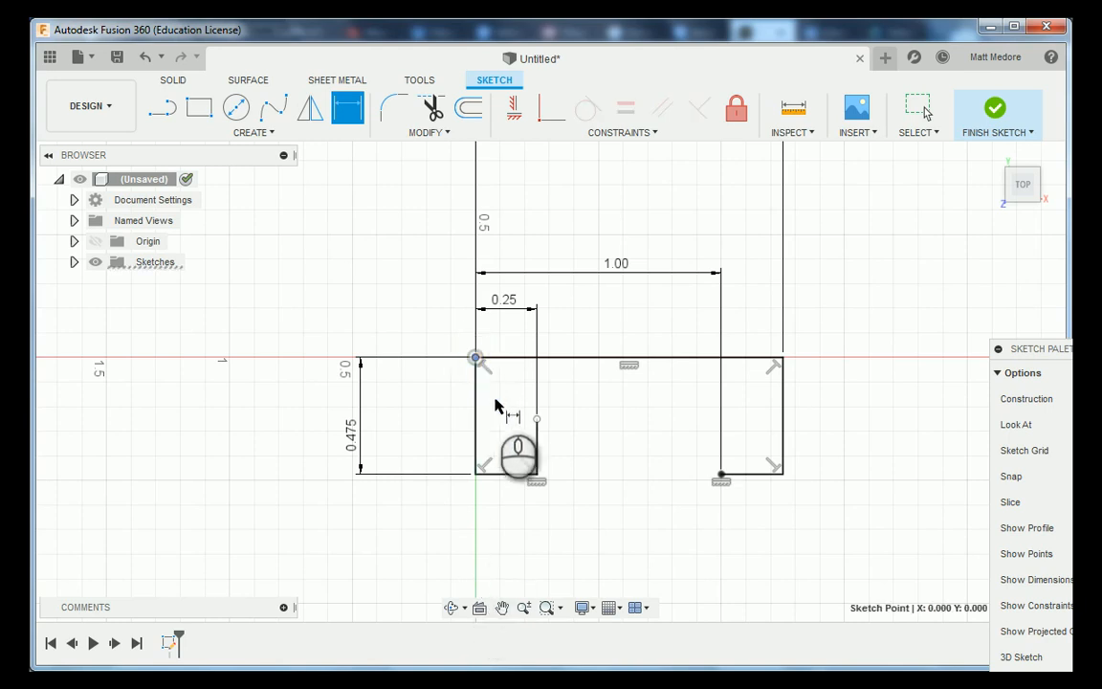
click(537, 419)
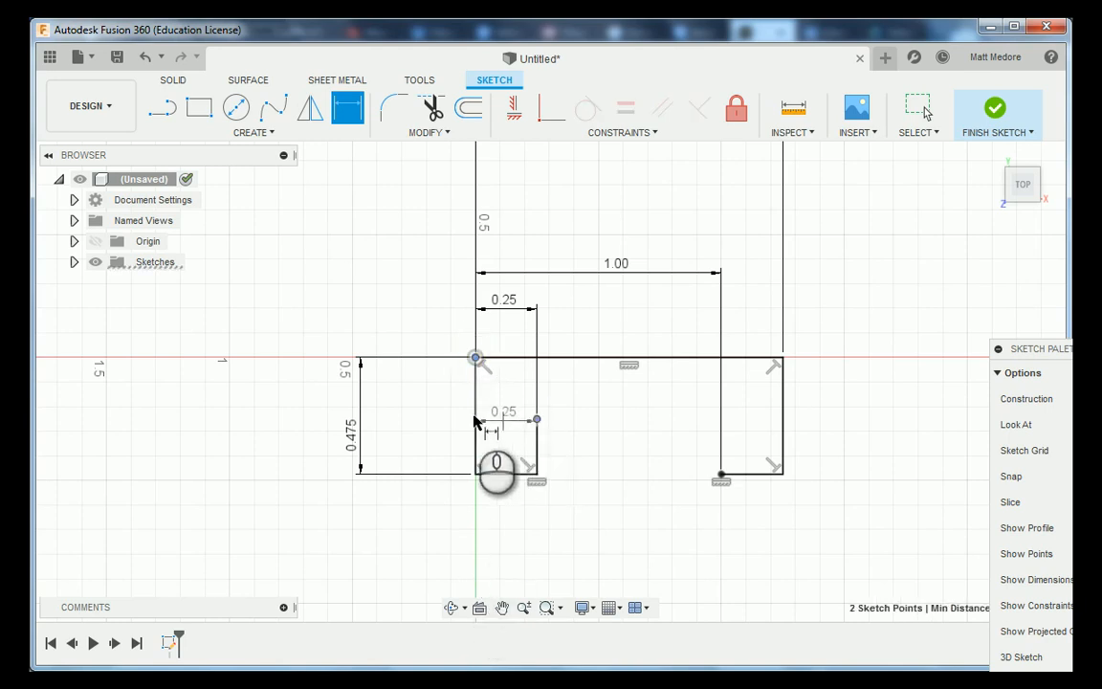
click(440, 406)
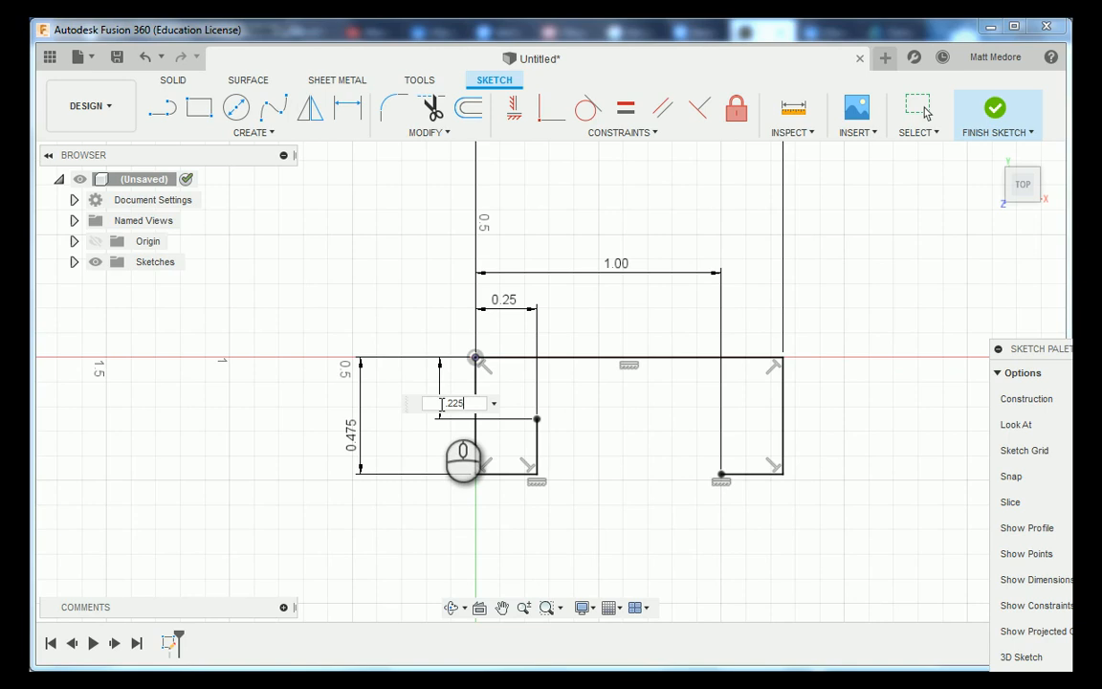
key(Return)
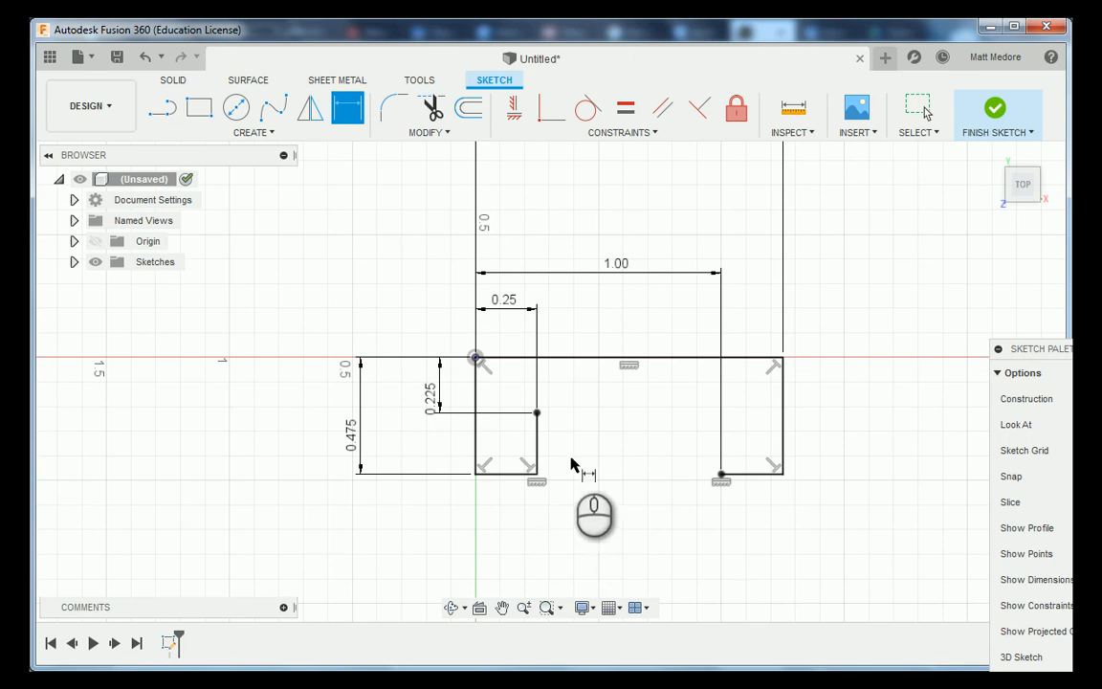
Sketch a downward-bulging 3-Point Arc from the upper end of the short inner vertical line to the free end of the far short horizontal line.
click(253, 133)
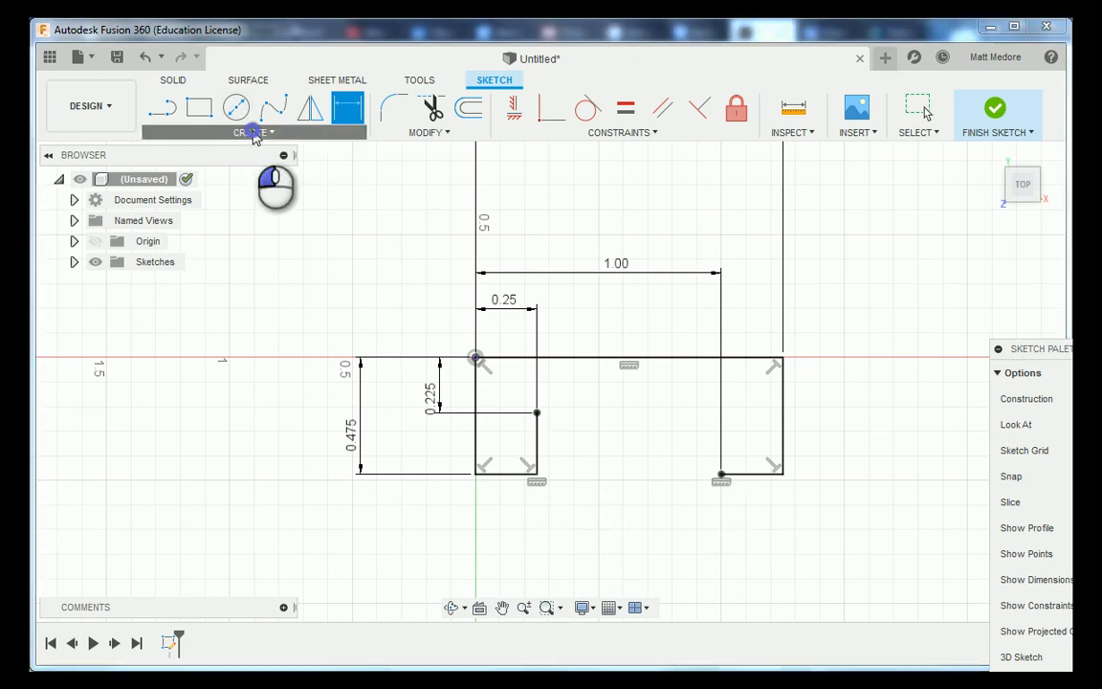
mouse_move(283, 218)
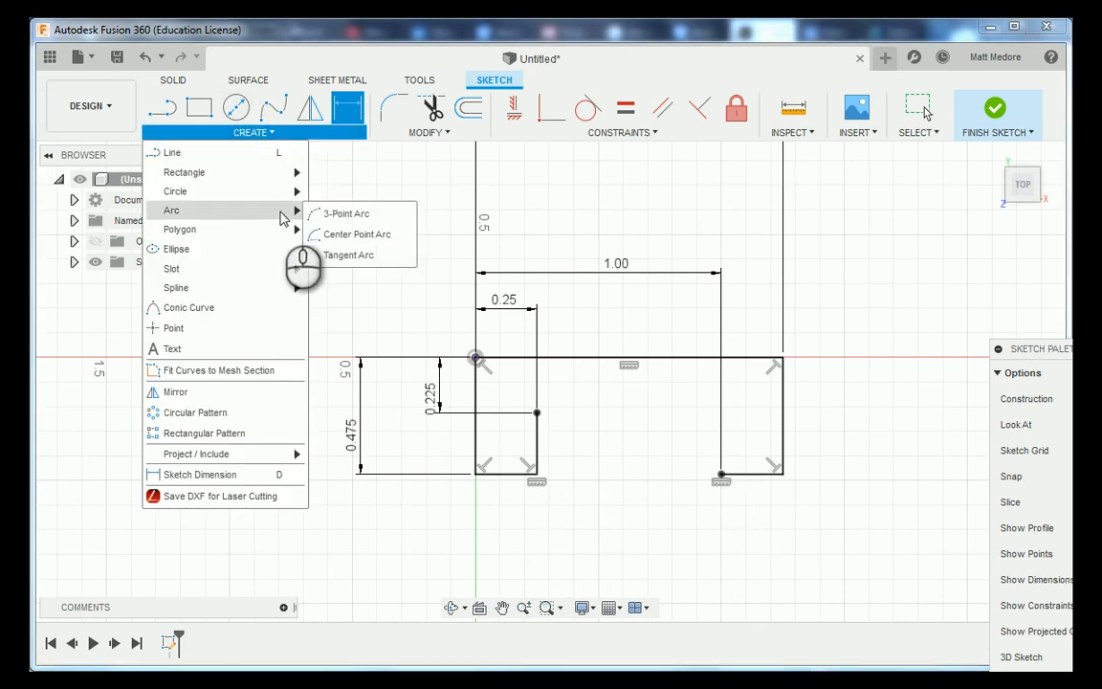
click(347, 214)
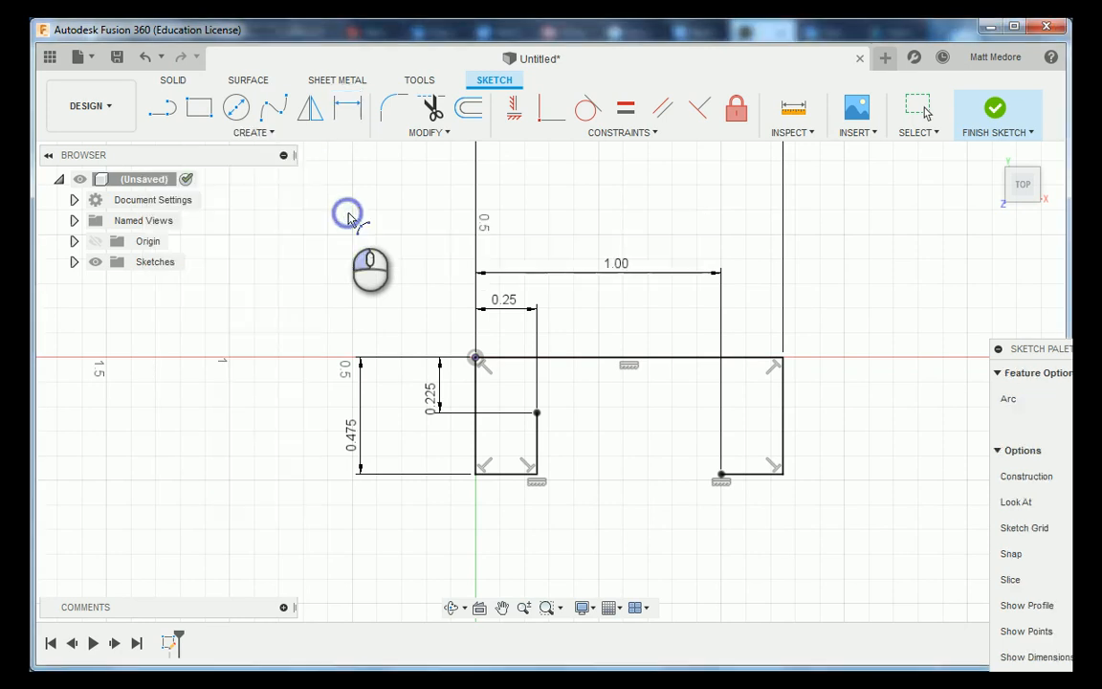
click(536, 412)
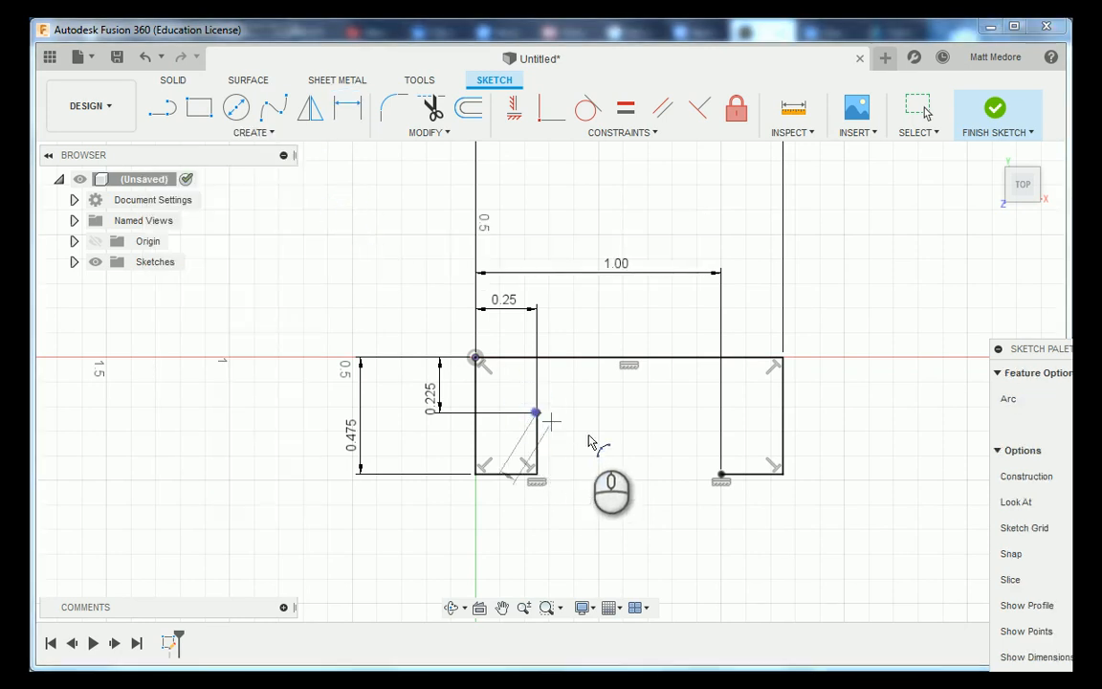
click(721, 474)
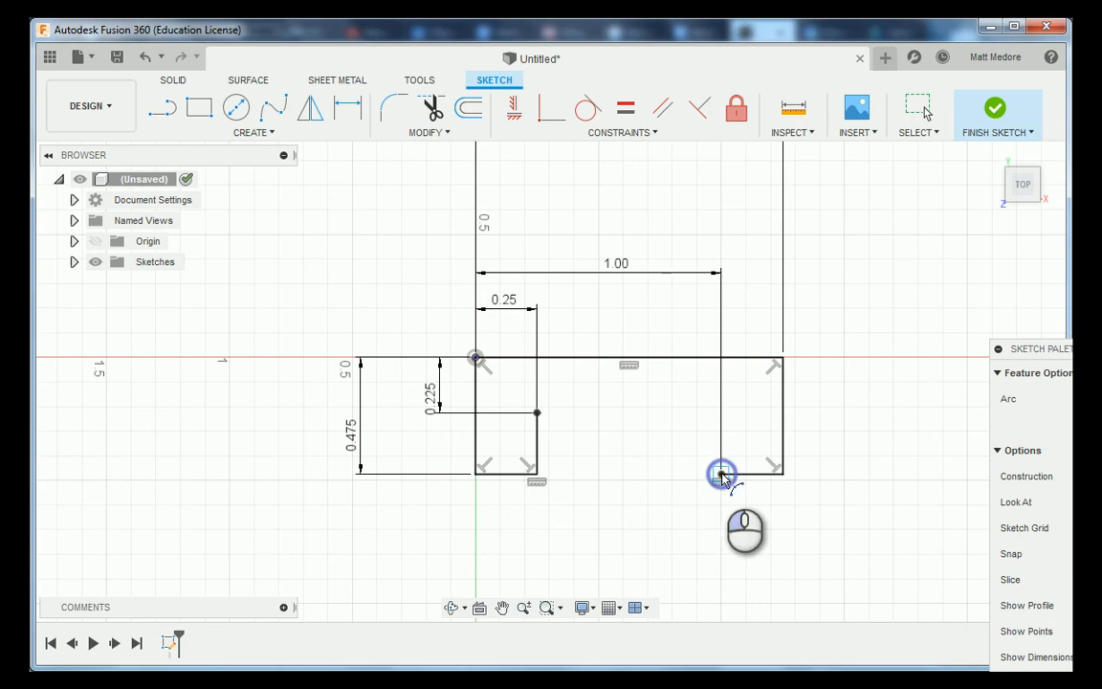
click(602, 492)
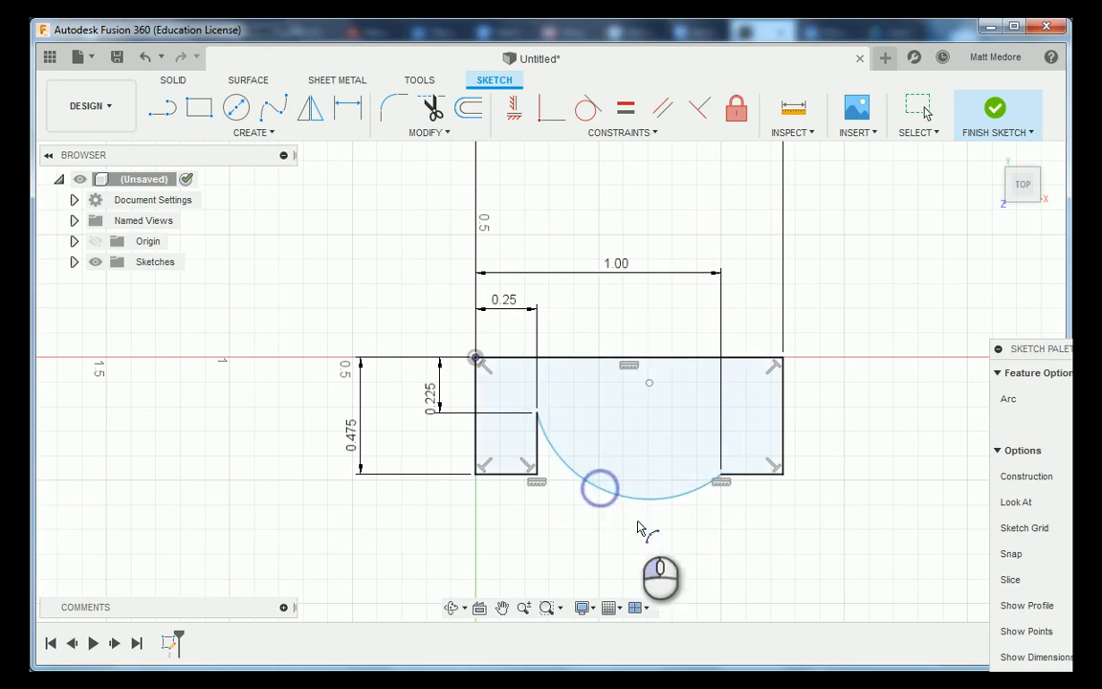
right_click(777, 528)
click(831, 525)
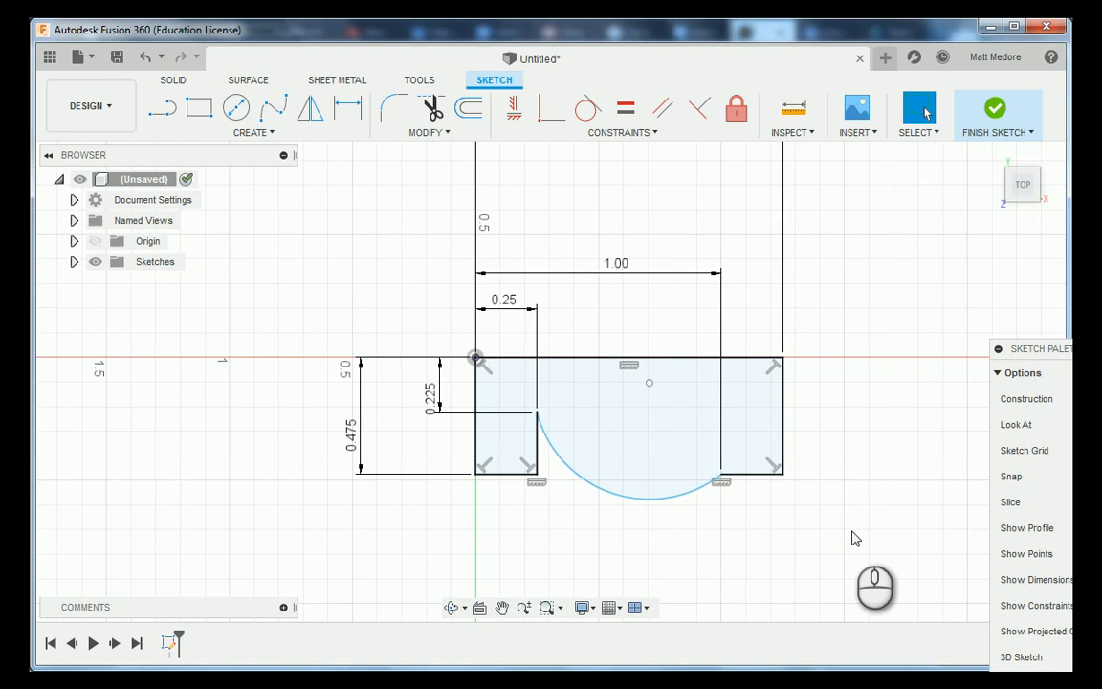
Dimension the radius of the arc along the profile's lower edge as 1.671 in.
key(d)
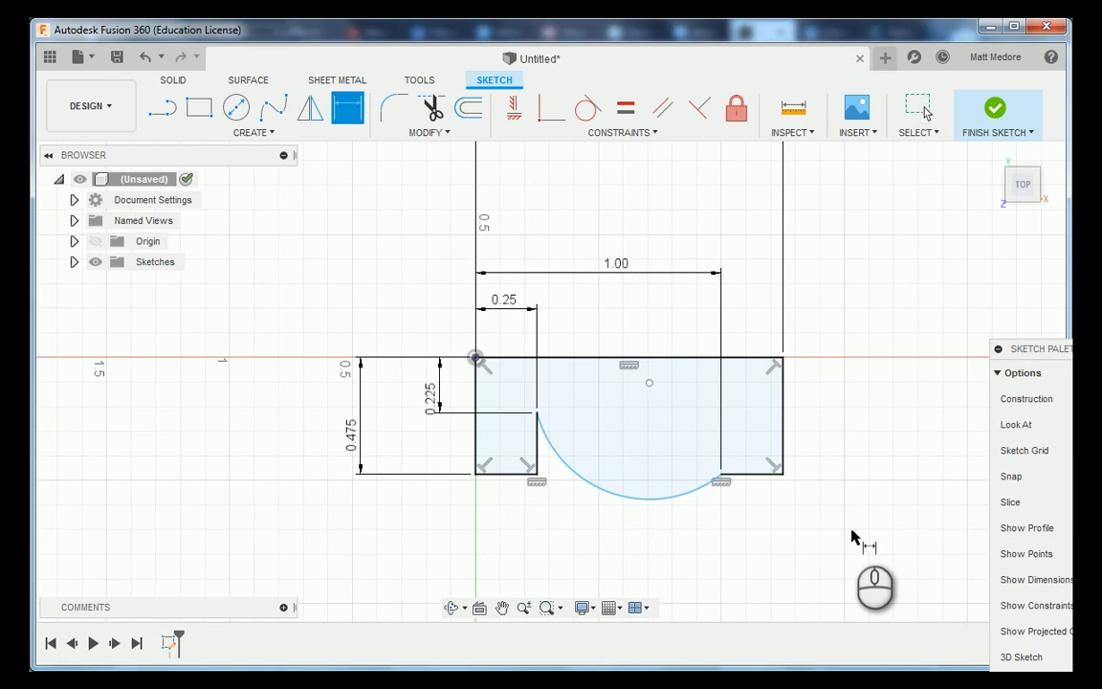
click(632, 499)
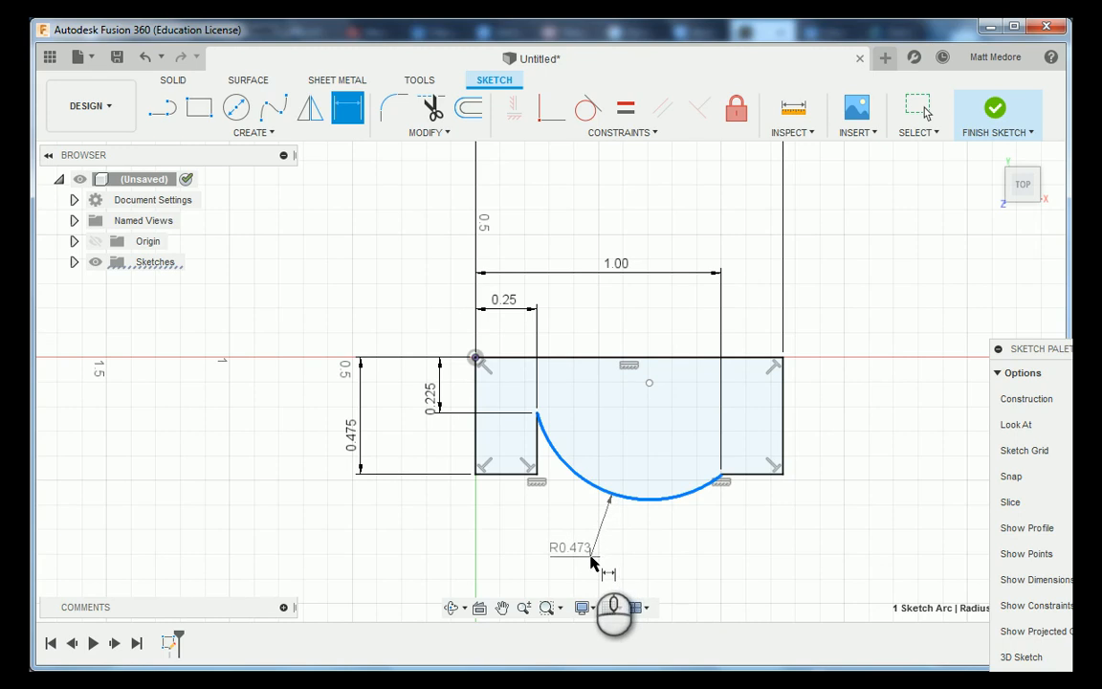
click(586, 565)
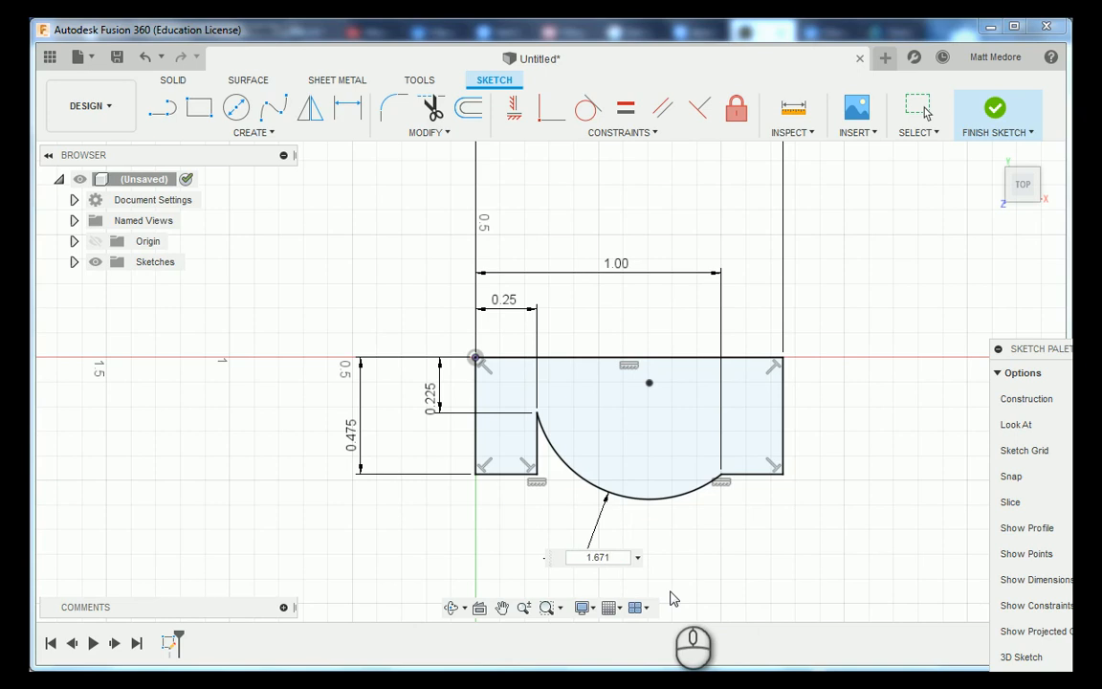
key(Return)
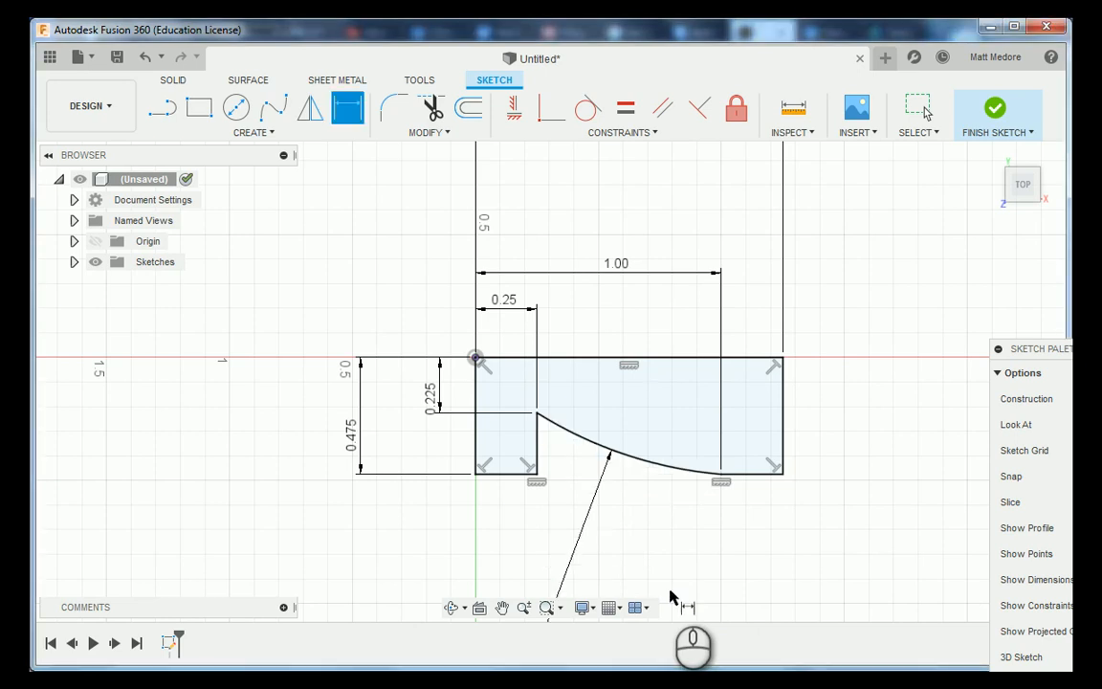
scroll(393, 479, down, 2)
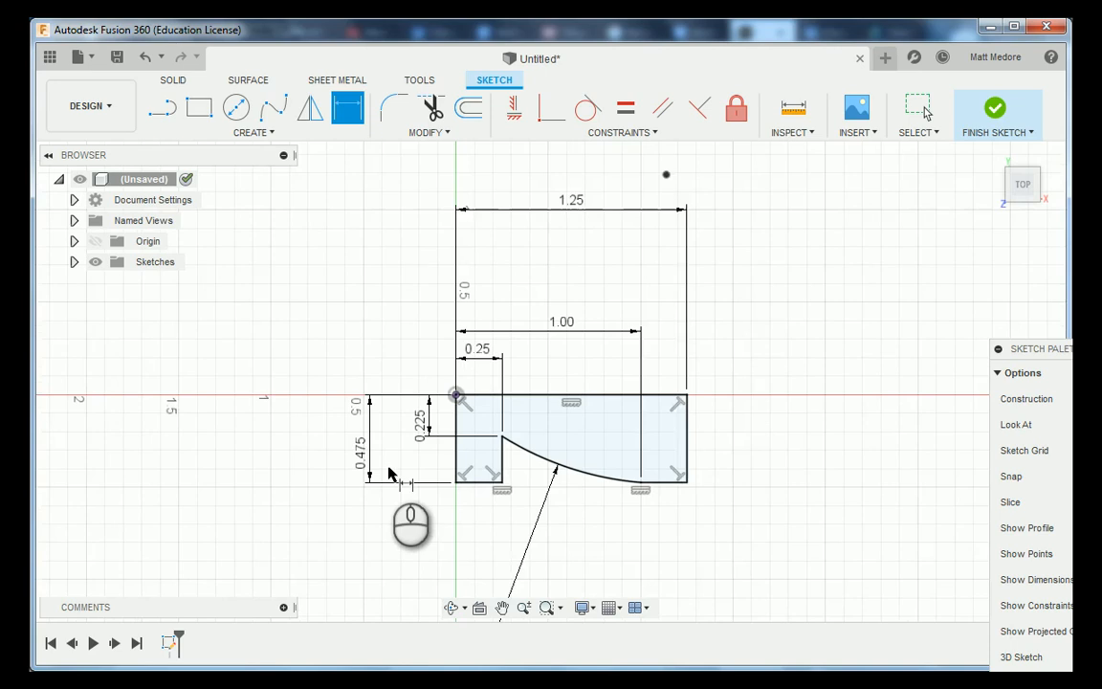
scroll(388, 472, down, 3)
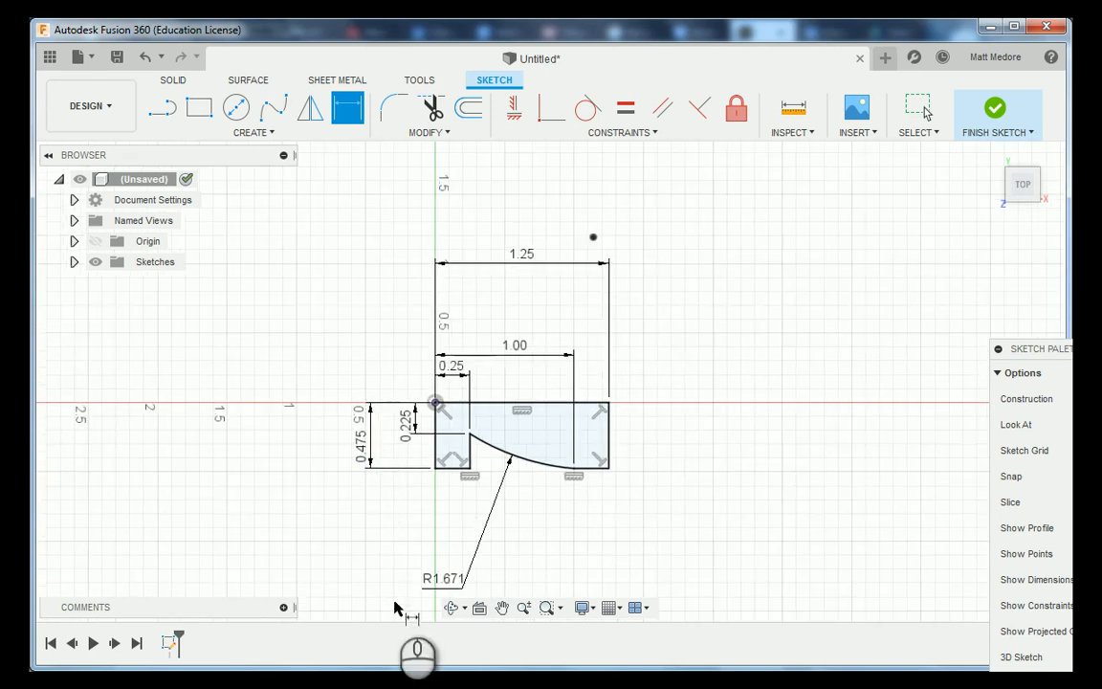
scroll(395, 609, up, 1)
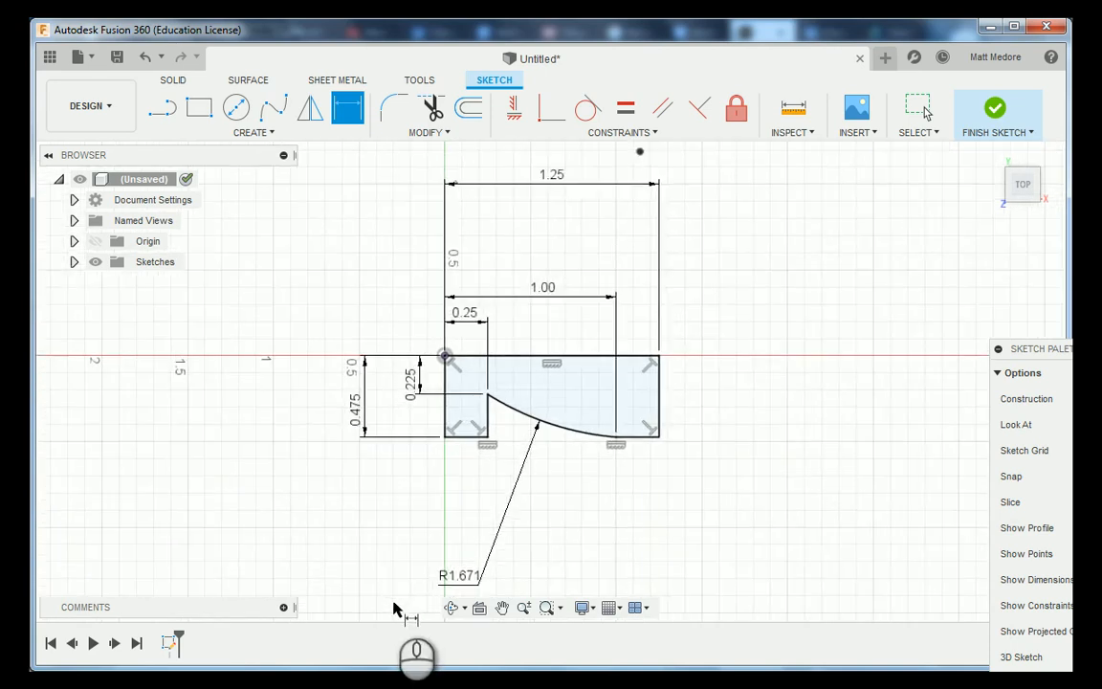
scroll(539, 502, up, 1)
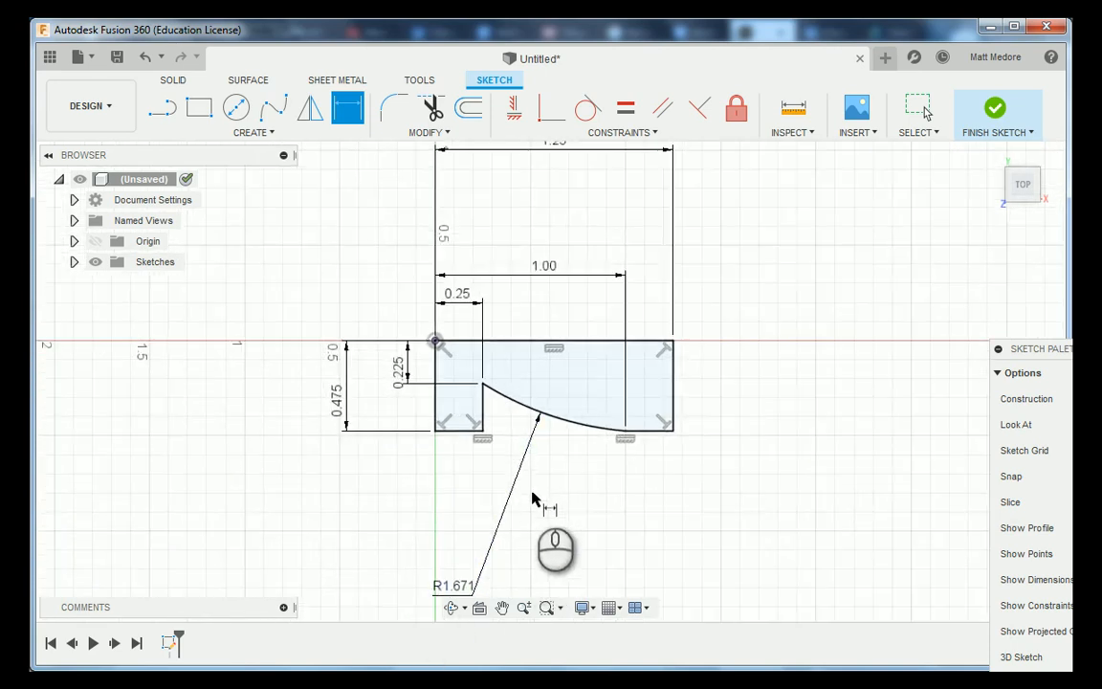
right_click(543, 510)
click(469, 503)
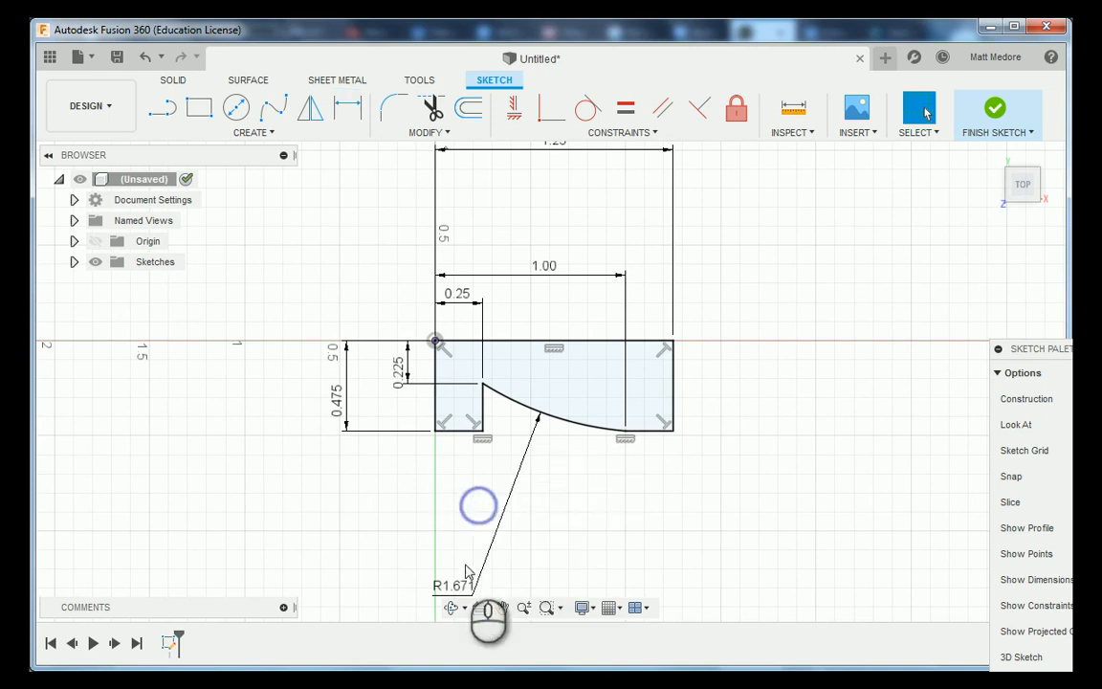
Reposition the arc's radius dimension and the overall 1.25 dimension closer to the profile.
click(459, 585)
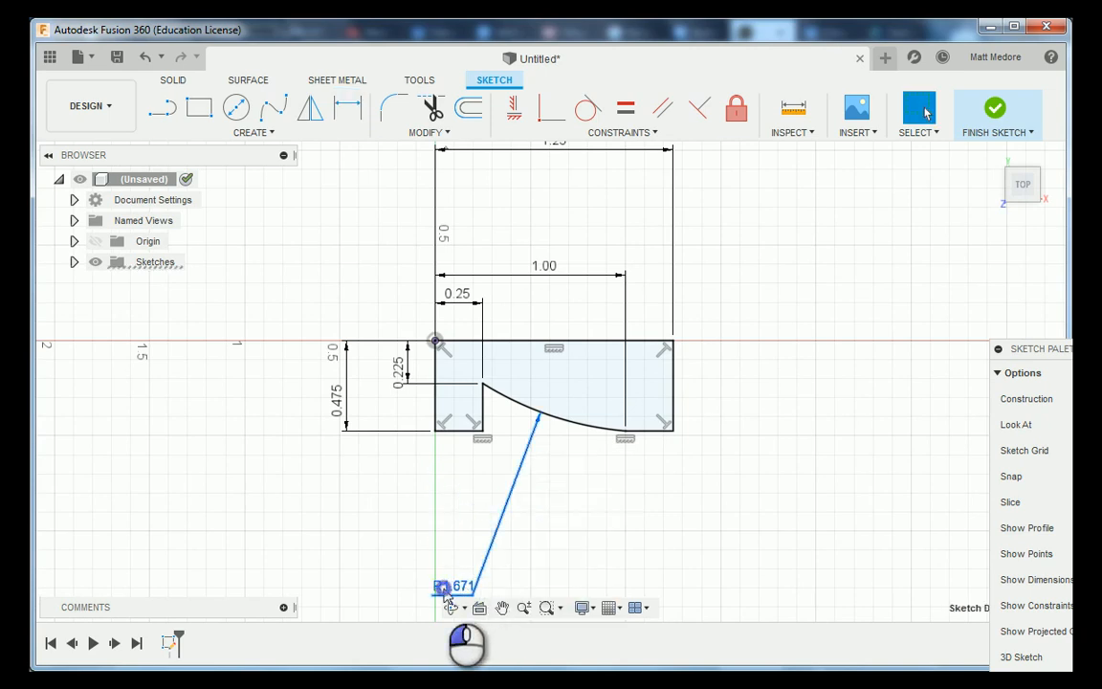
double_click(448, 585)
click(525, 545)
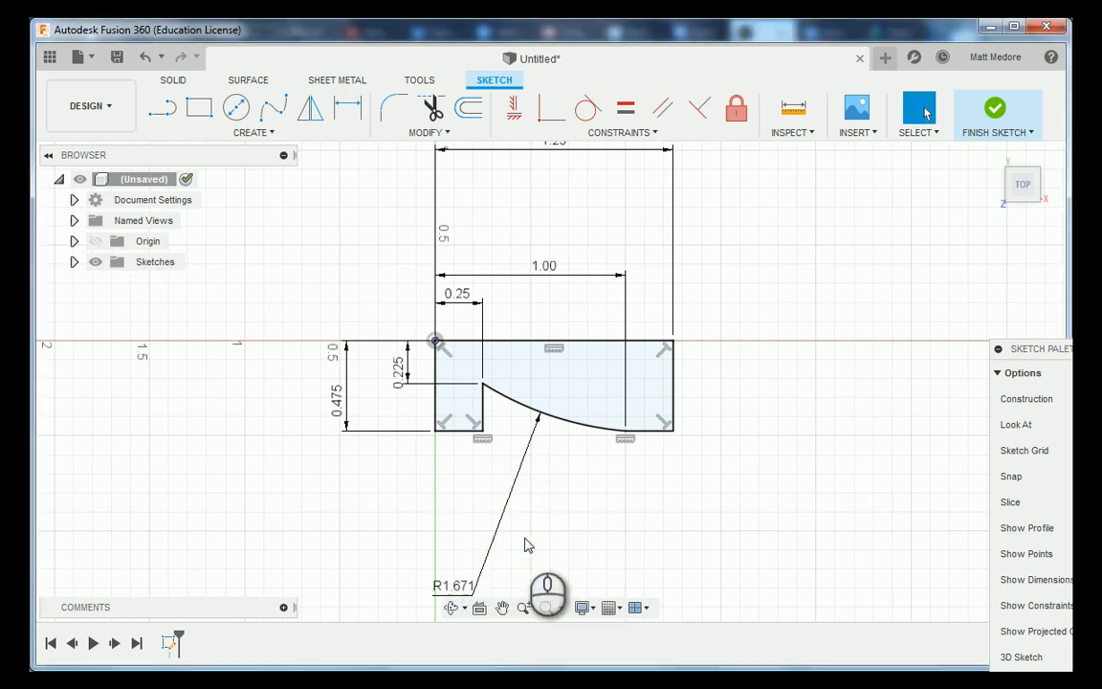
drag(450, 585, 505, 475)
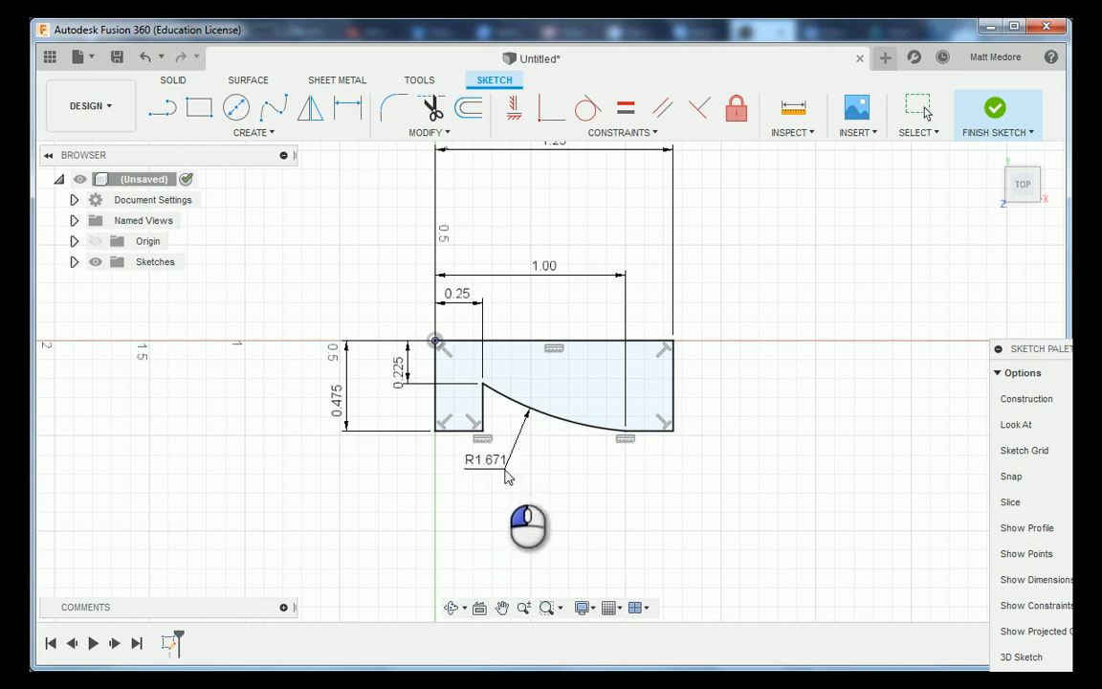
click(552, 151)
drag(552, 156, 556, 188)
click(872, 504)
Sketch three center-diameter circles of different sizes in a descending row below the profile's arc.
scroll(614, 587, down, 1)
scroll(506, 314, up, 2)
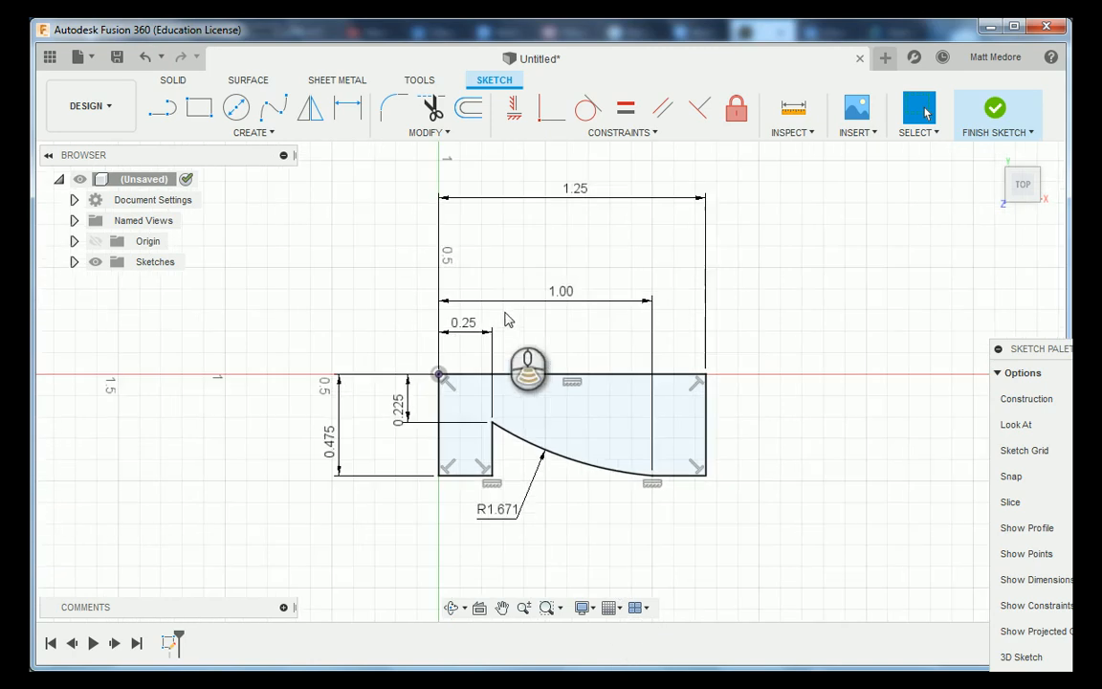
scroll(551, 505, up, 2)
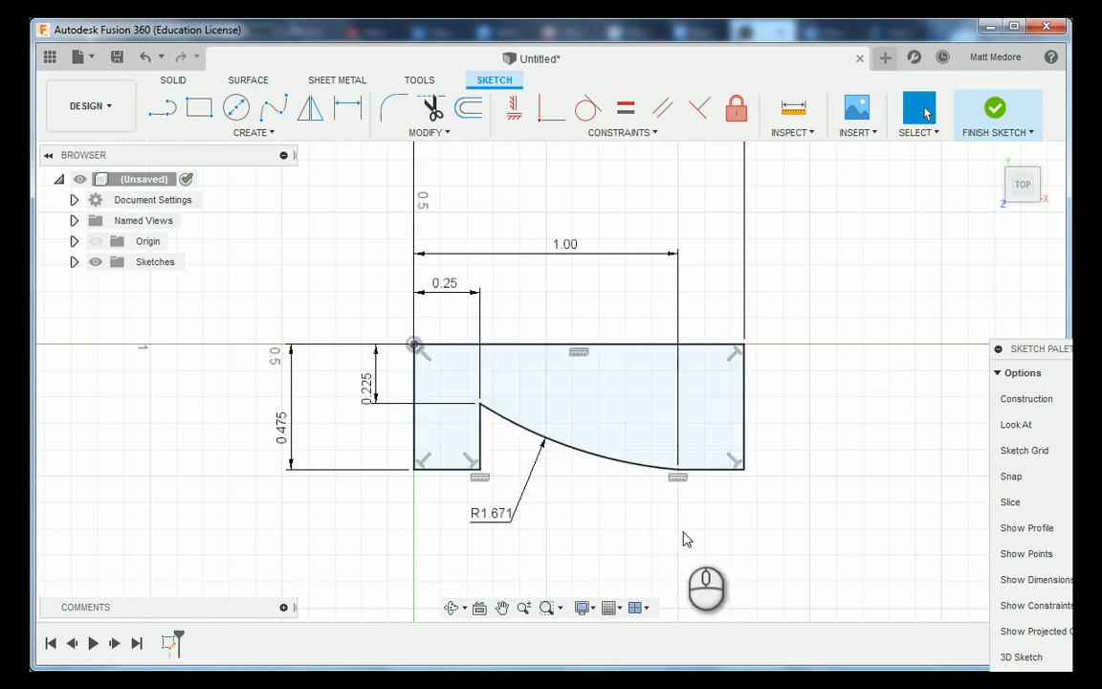
key(c)
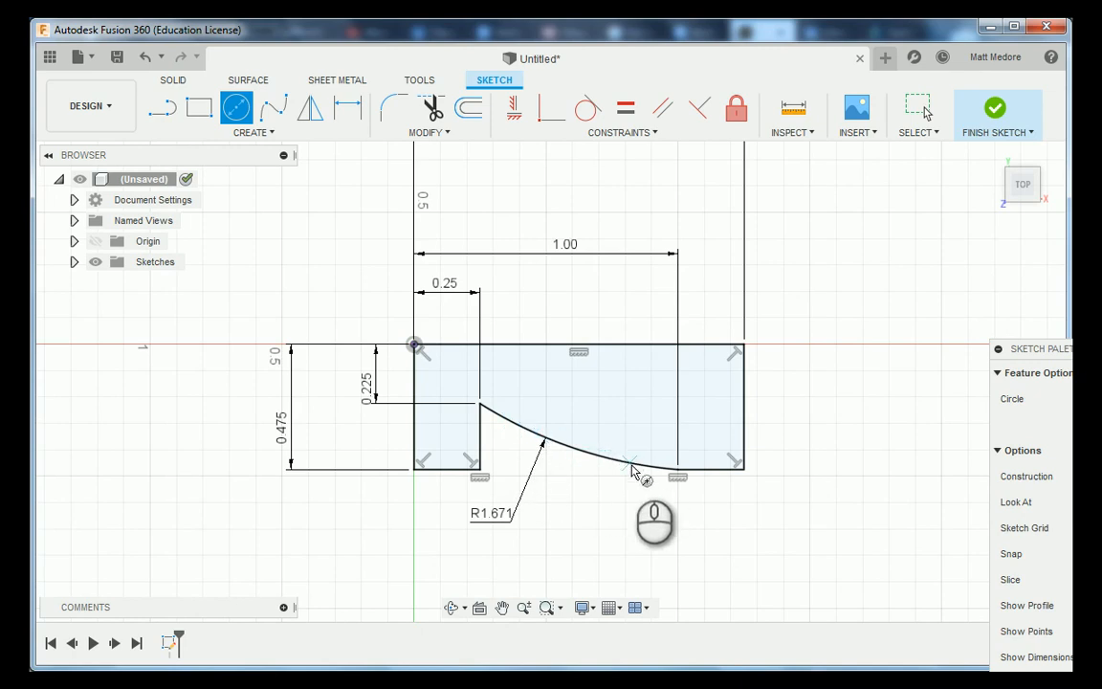
click(510, 462)
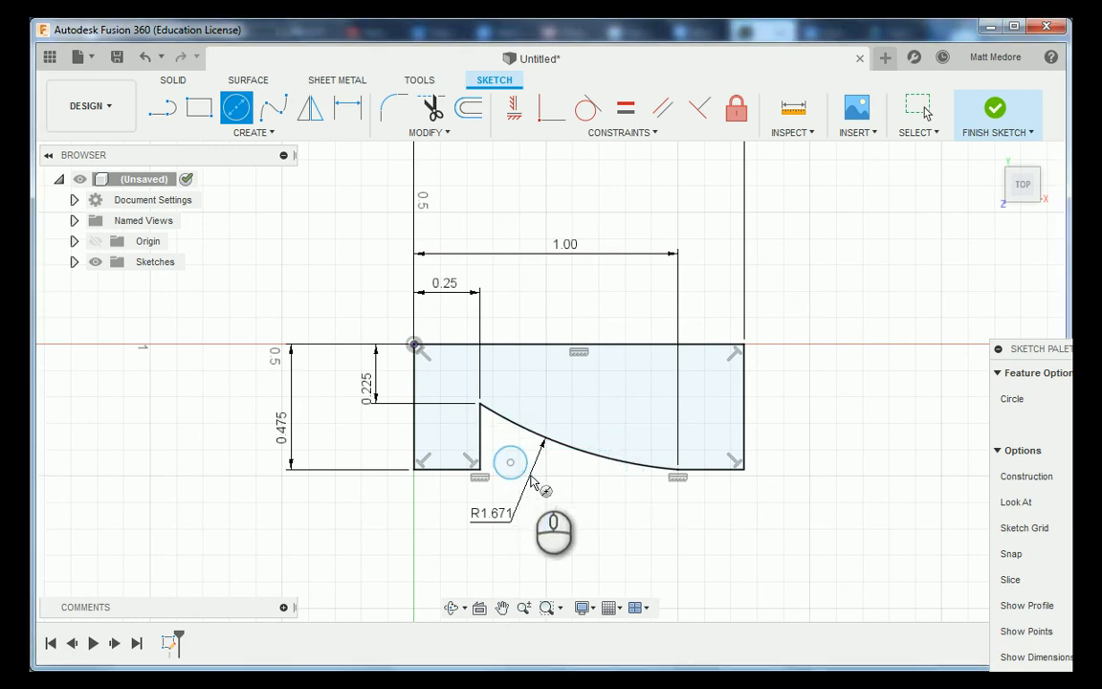
click(573, 515)
click(627, 514)
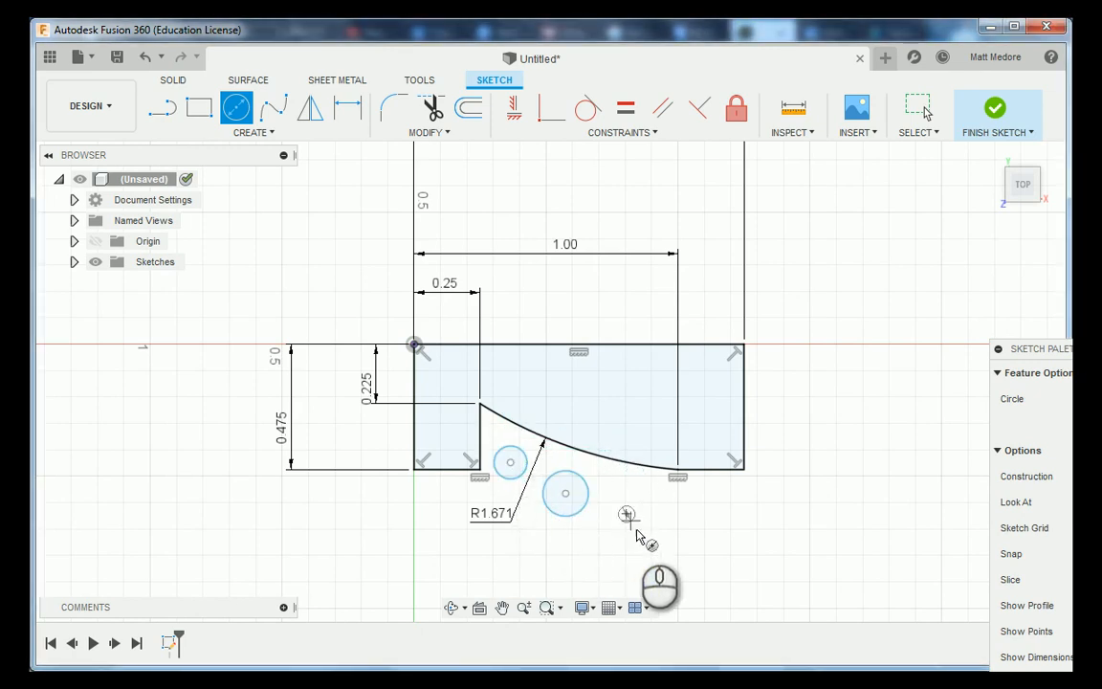
click(646, 556)
right_click(725, 524)
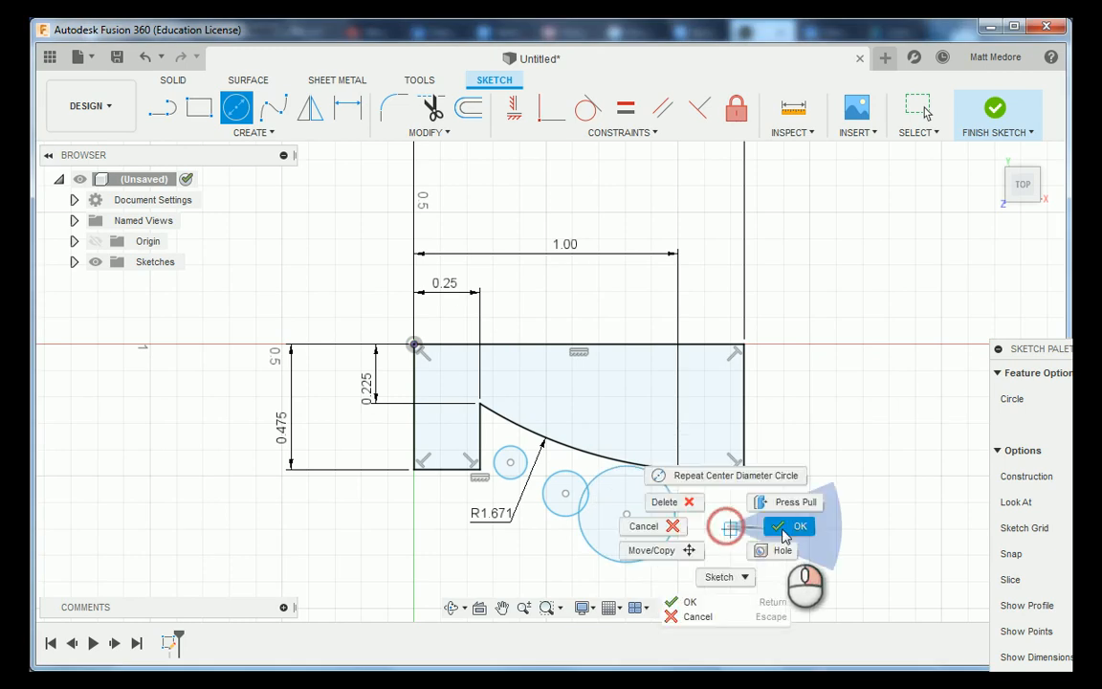
click(782, 526)
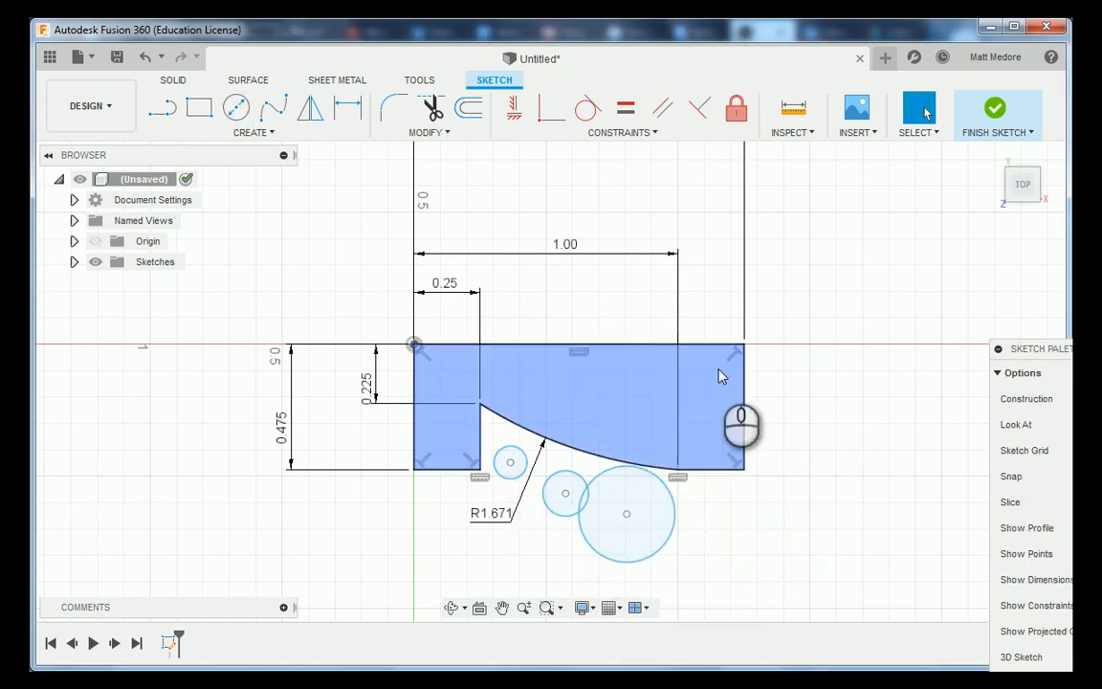
Apply Equal constraints so the middle and smallest circles match the size of the largest one.
click(627, 136)
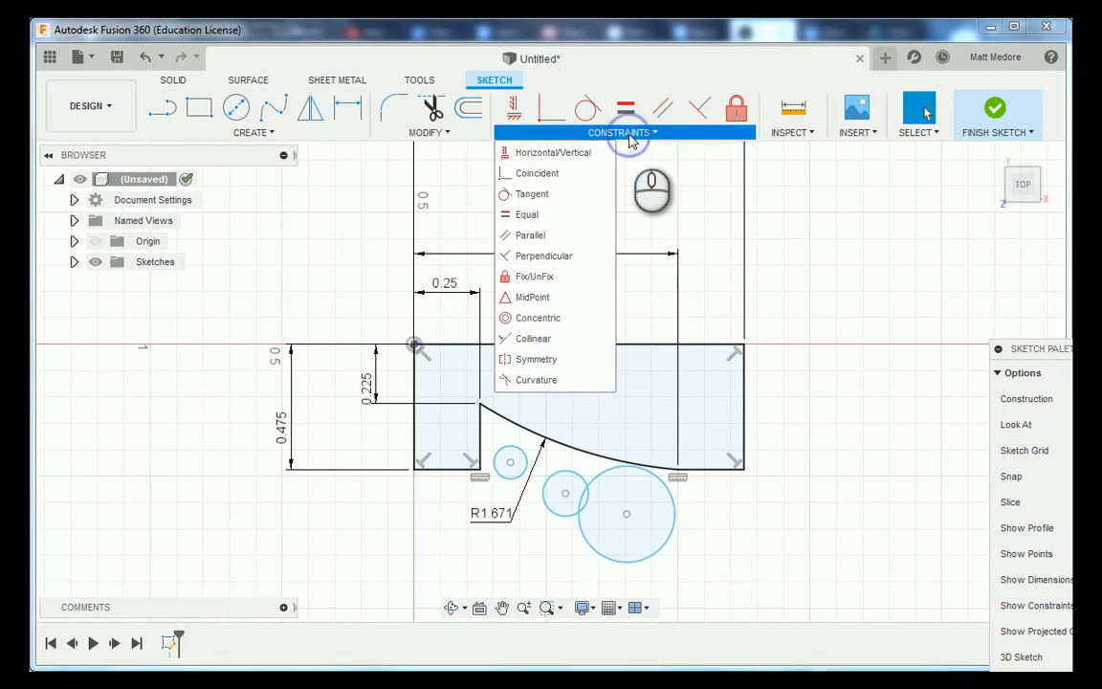
click(563, 222)
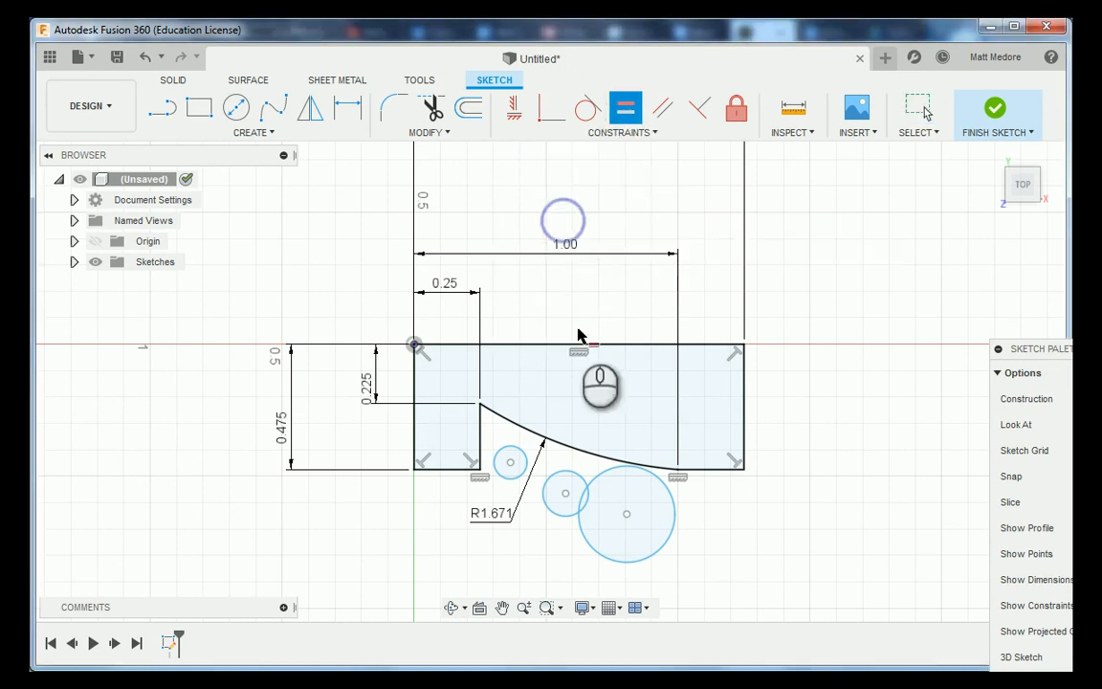
click(607, 474)
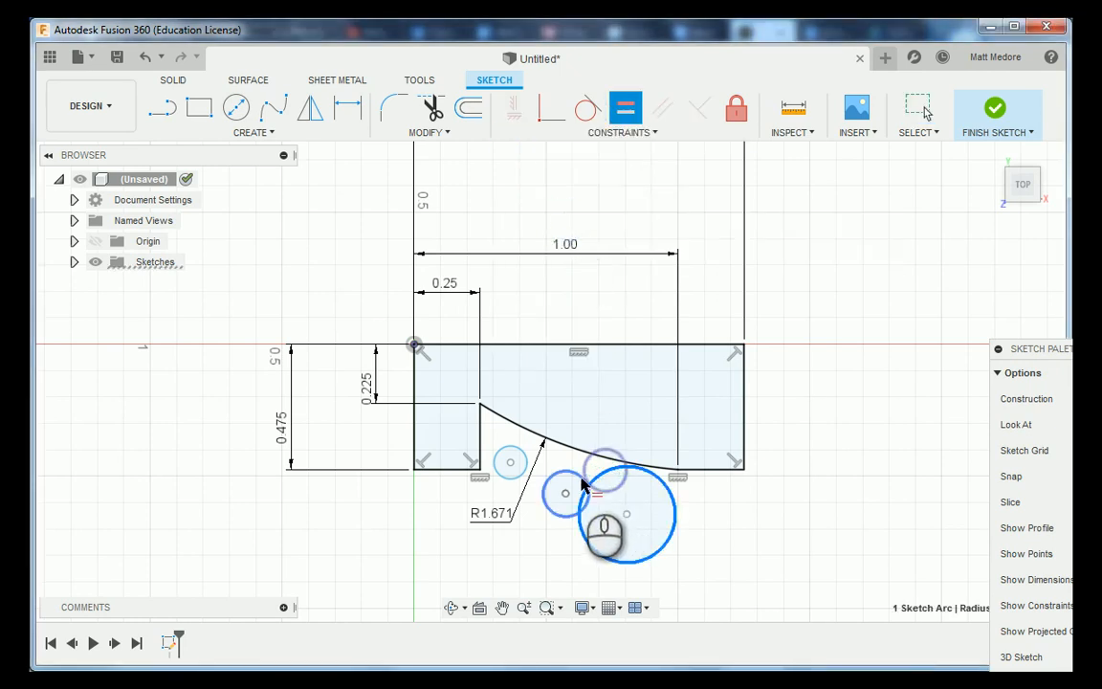
click(581, 481)
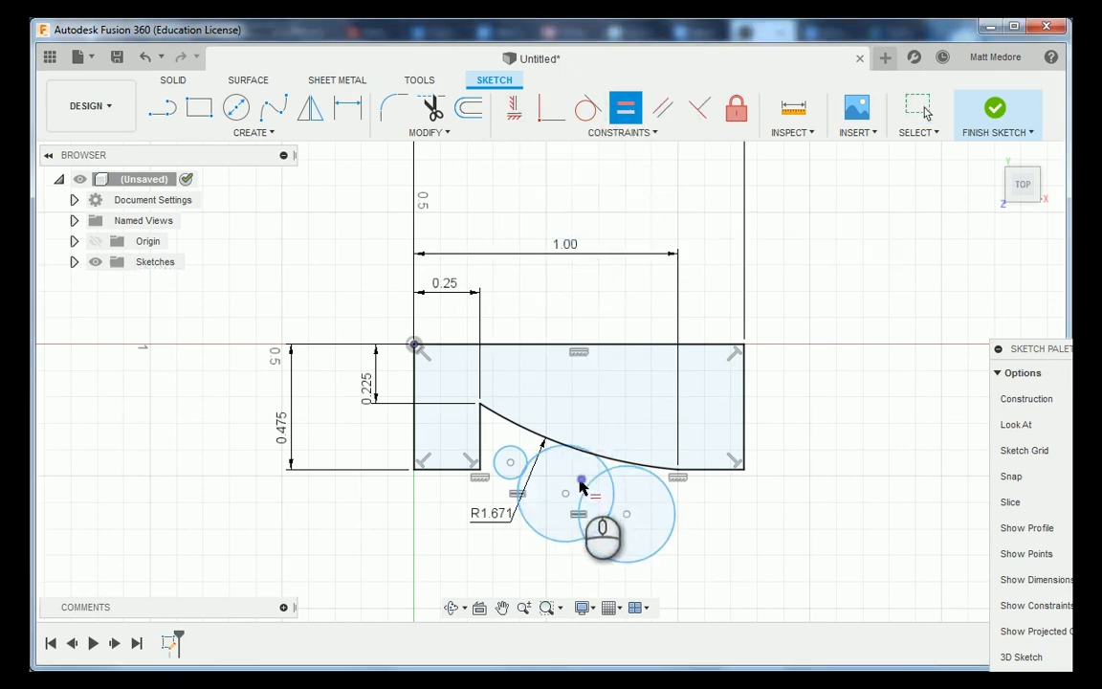
click(524, 453)
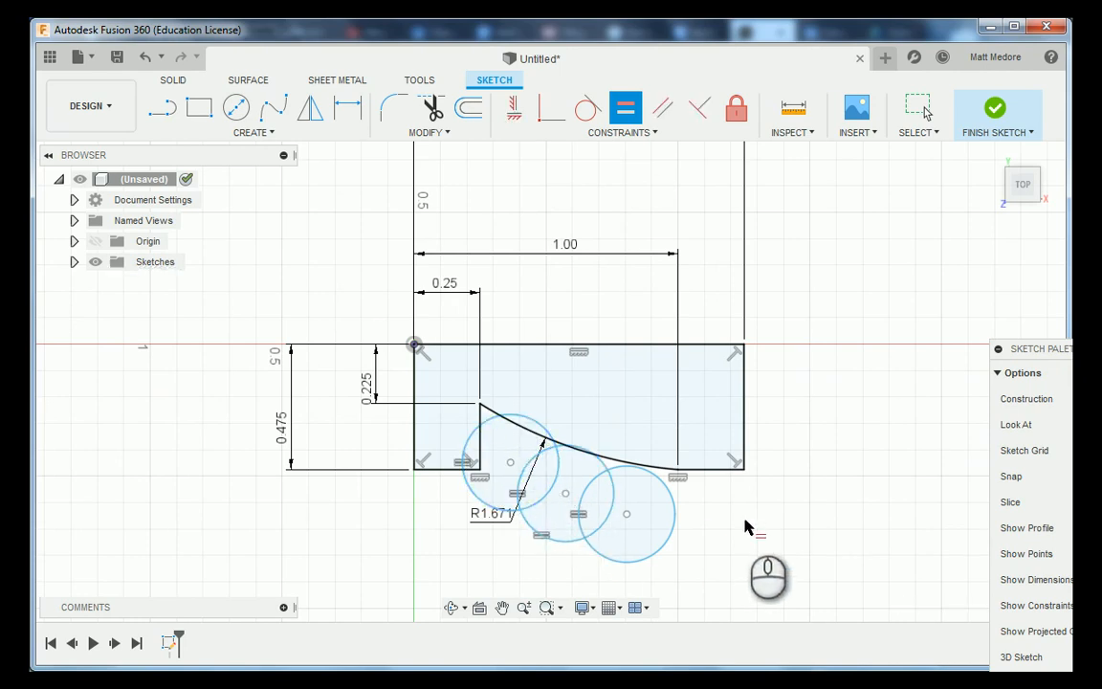
Dimension the diameter of the lowest of the three equal circles as 0.065 in.
key(d)
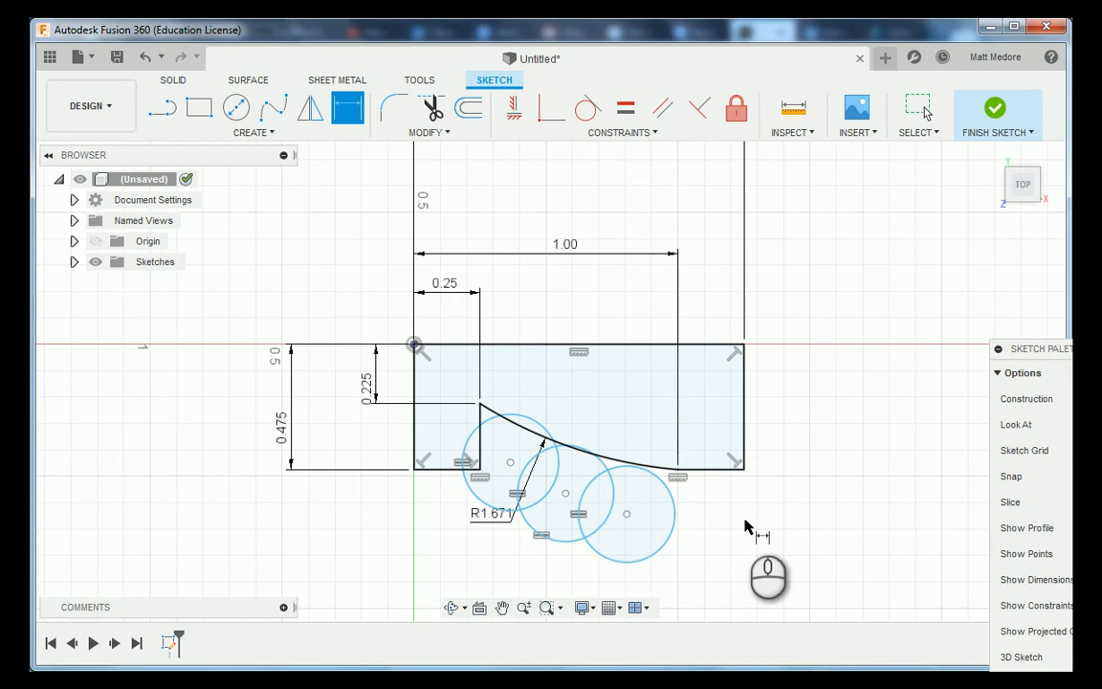
click(675, 524)
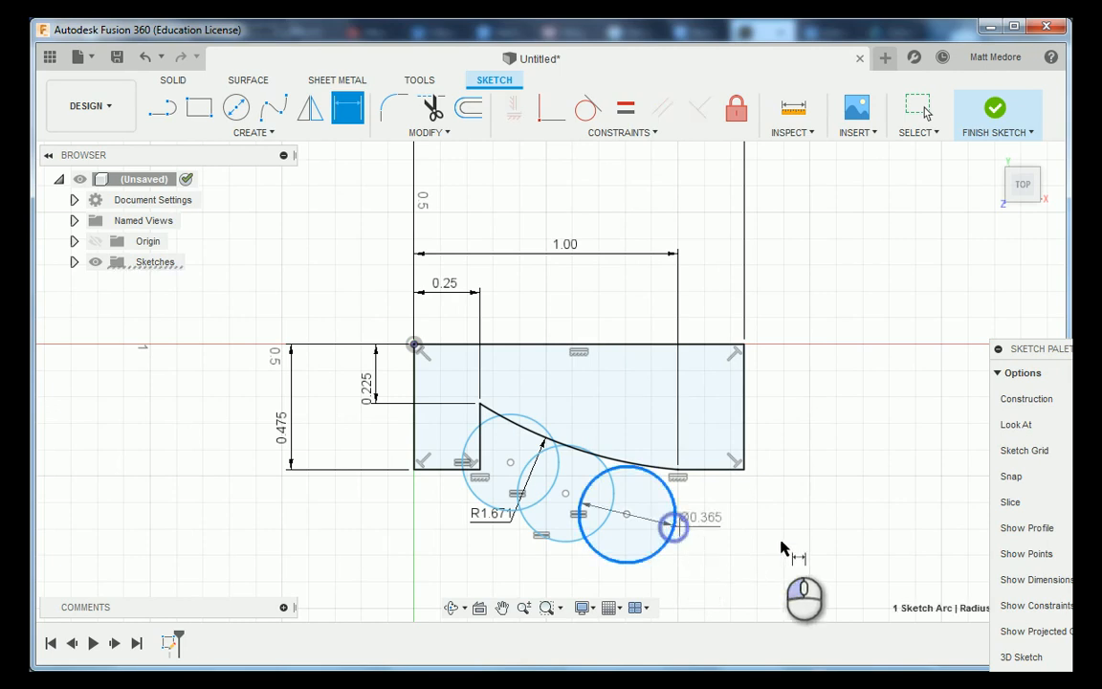
click(856, 566)
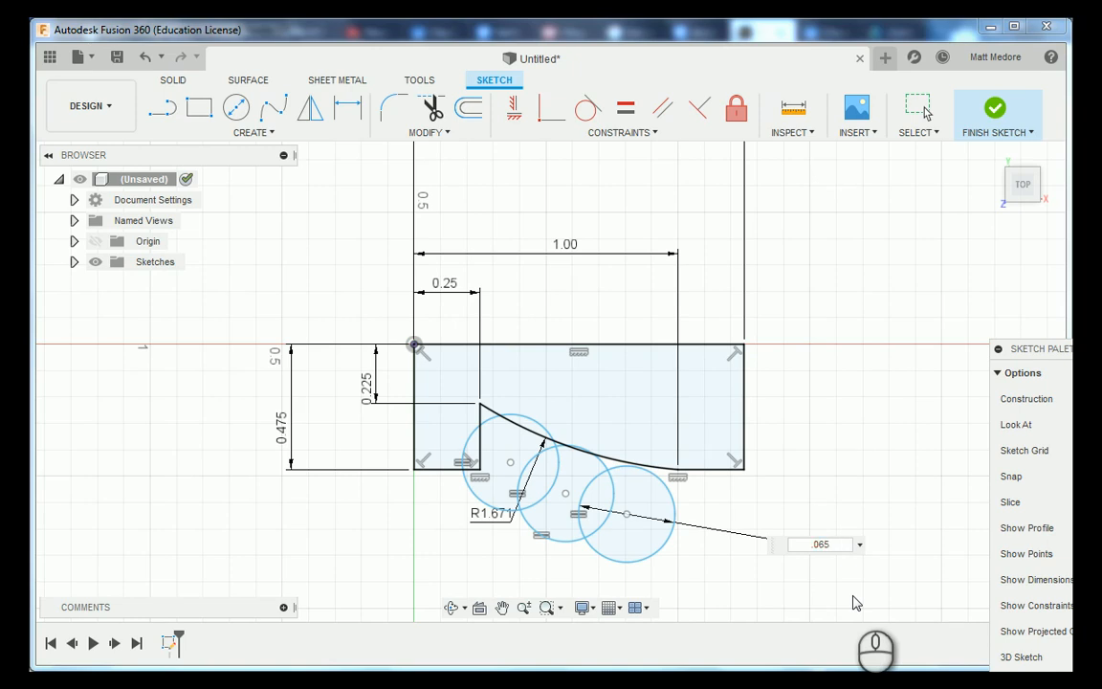
key(Return)
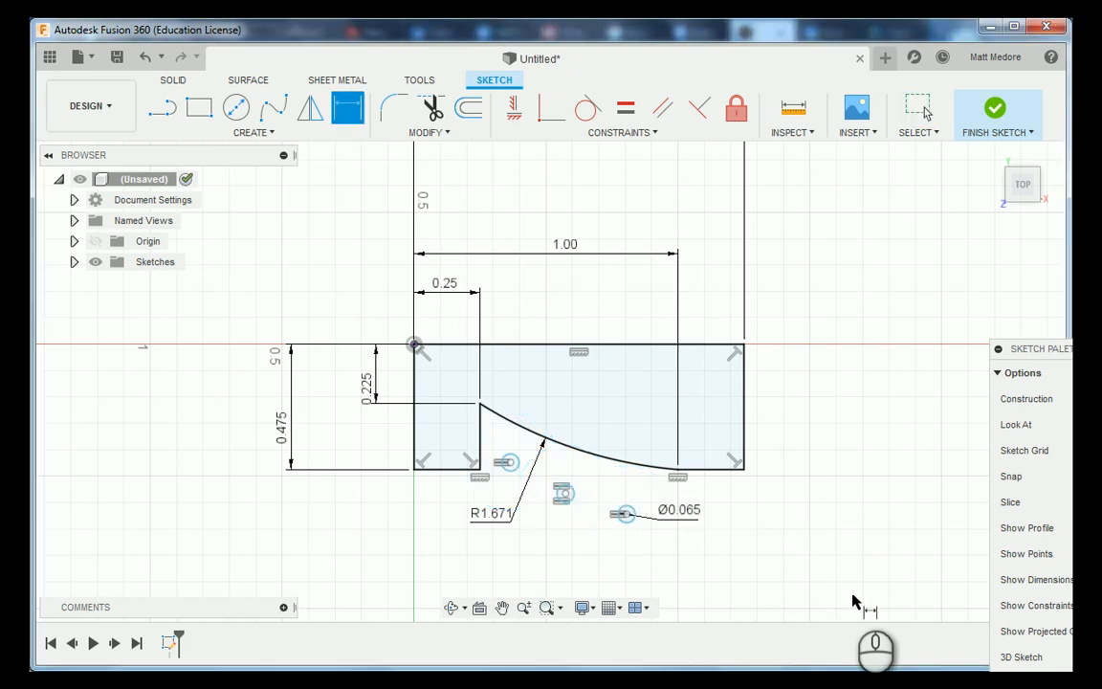
Dimension the horizontal distance from the origin to the center of the circle nearest the notch as 0.45 in.
scroll(541, 533, up, 2)
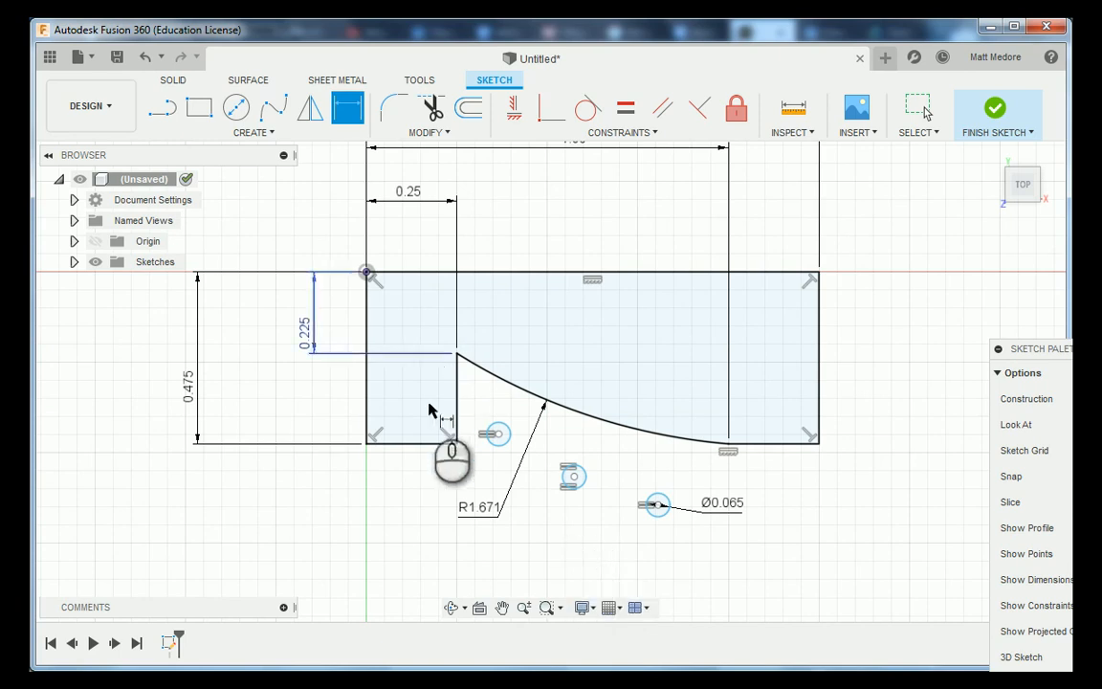
click(366, 272)
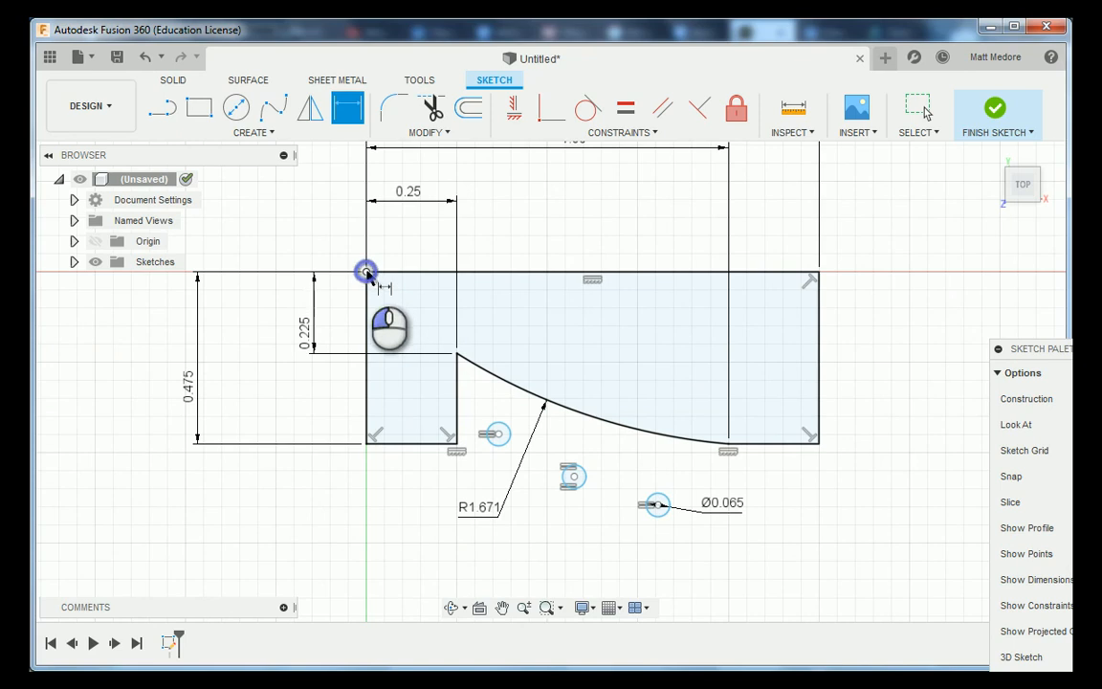
click(498, 436)
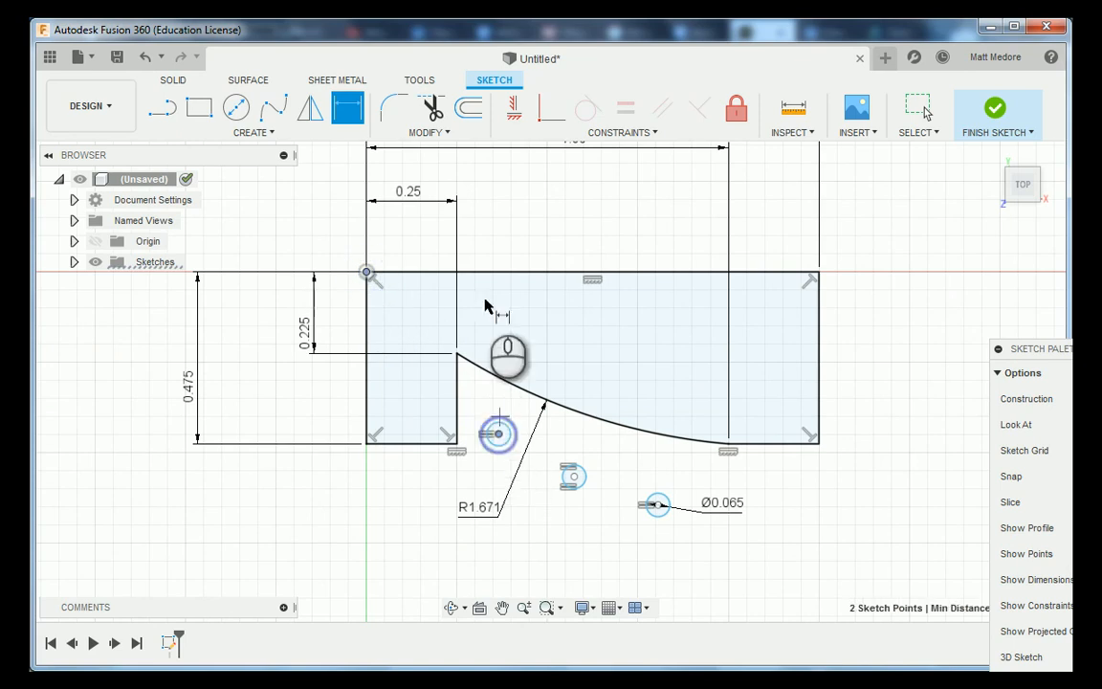
click(451, 180)
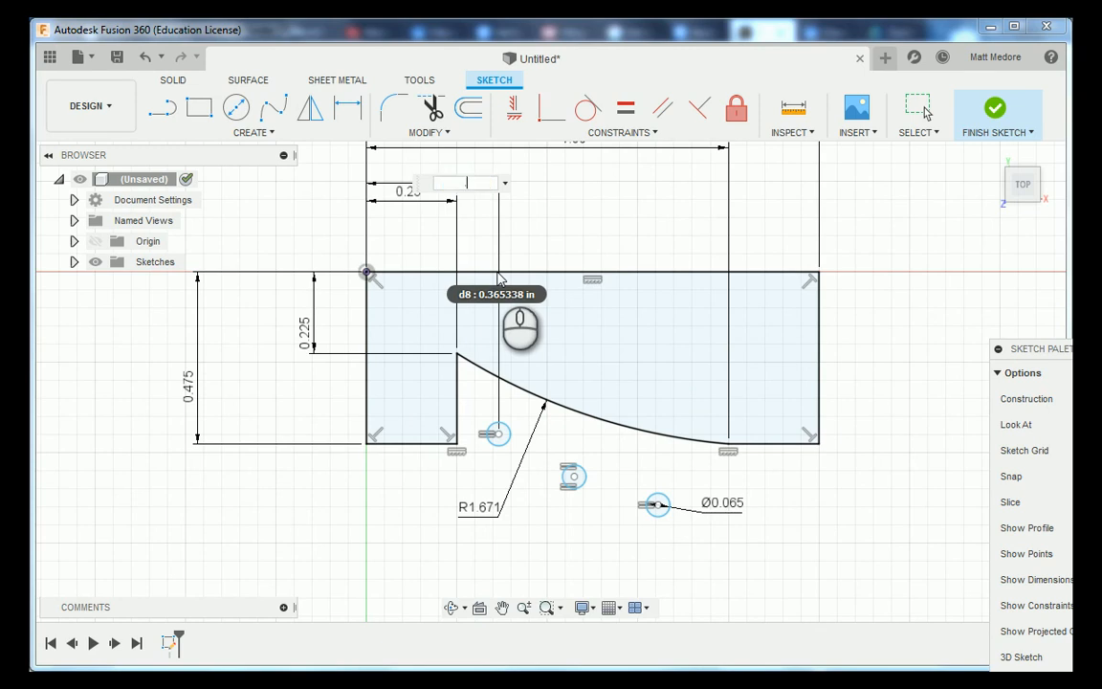
key(Return)
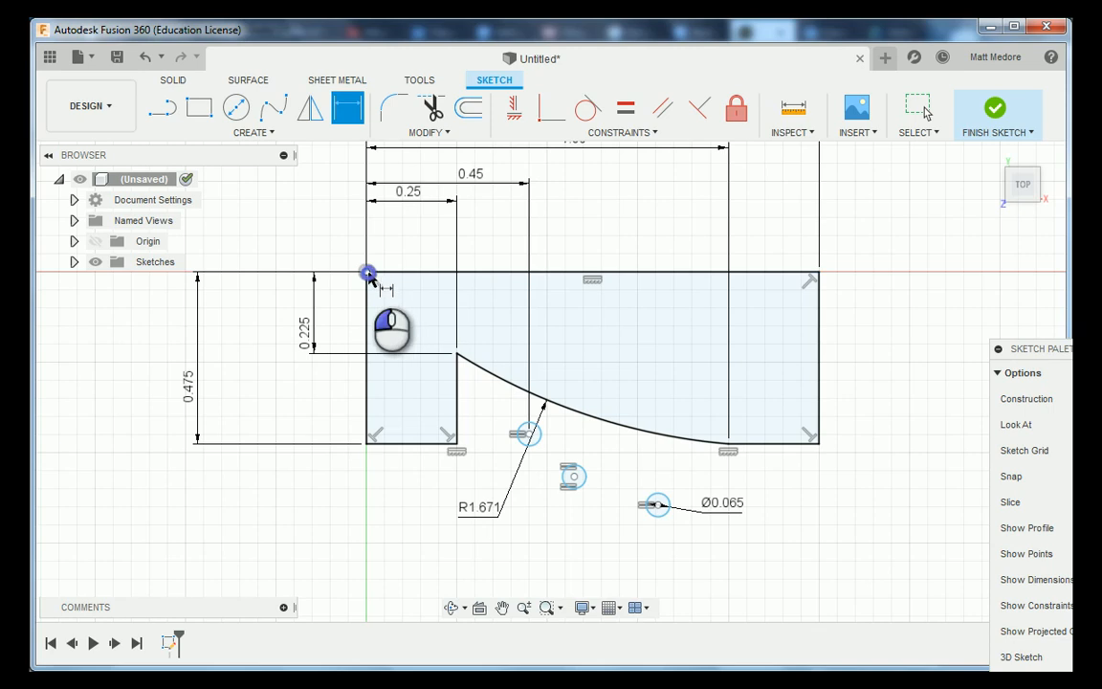
Dimension the horizontal distance from the origin to the middle circle's center as 0.61 in.
click(367, 271)
click(575, 476)
scroll(548, 400, down, 4)
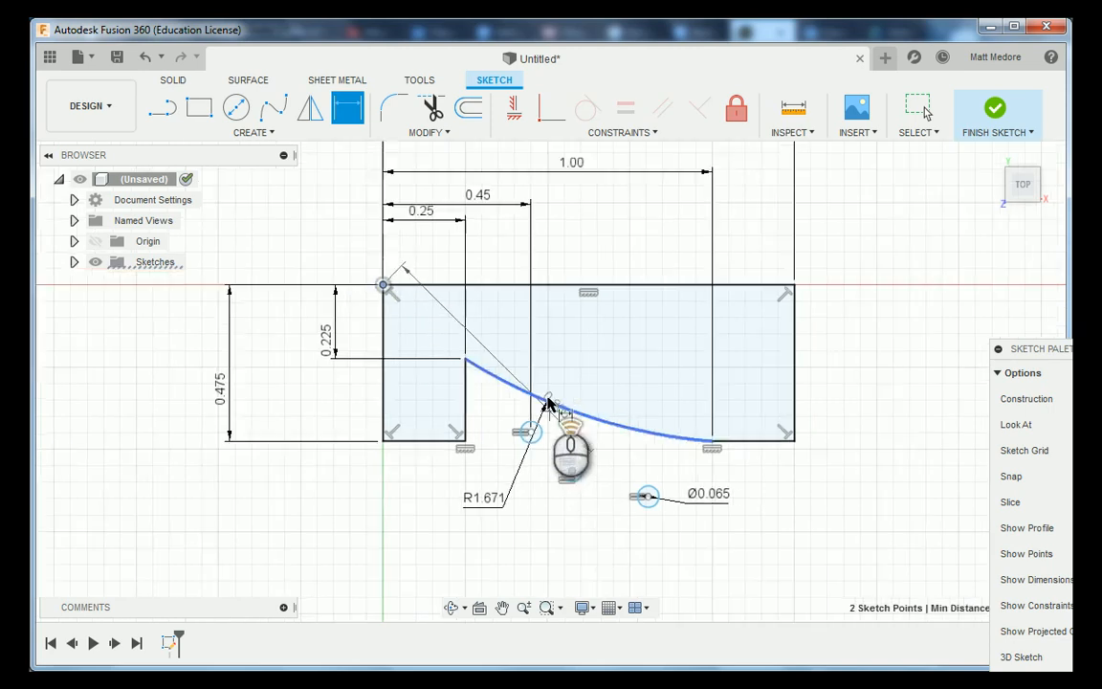
scroll(519, 236, up, 5)
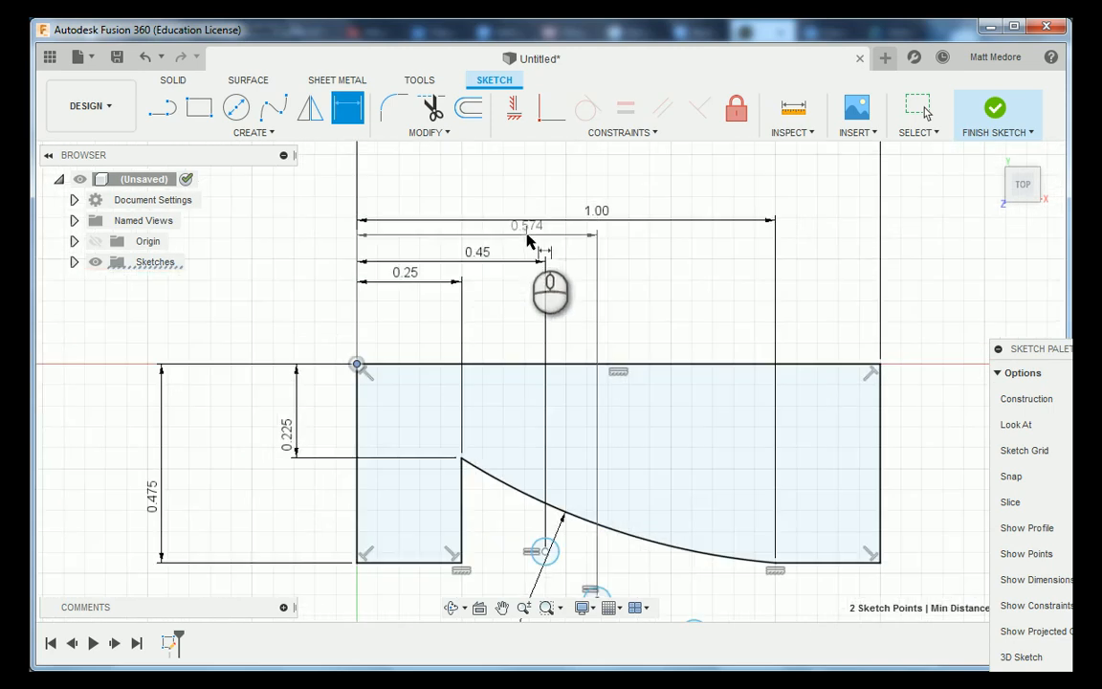
click(526, 240)
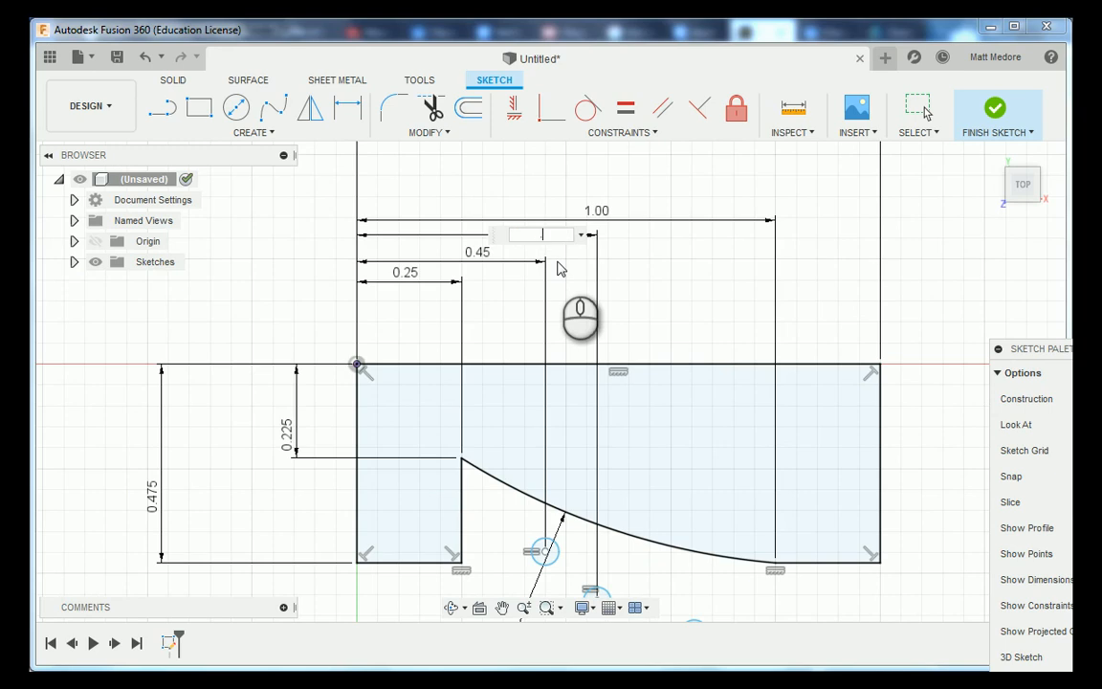
key(Return)
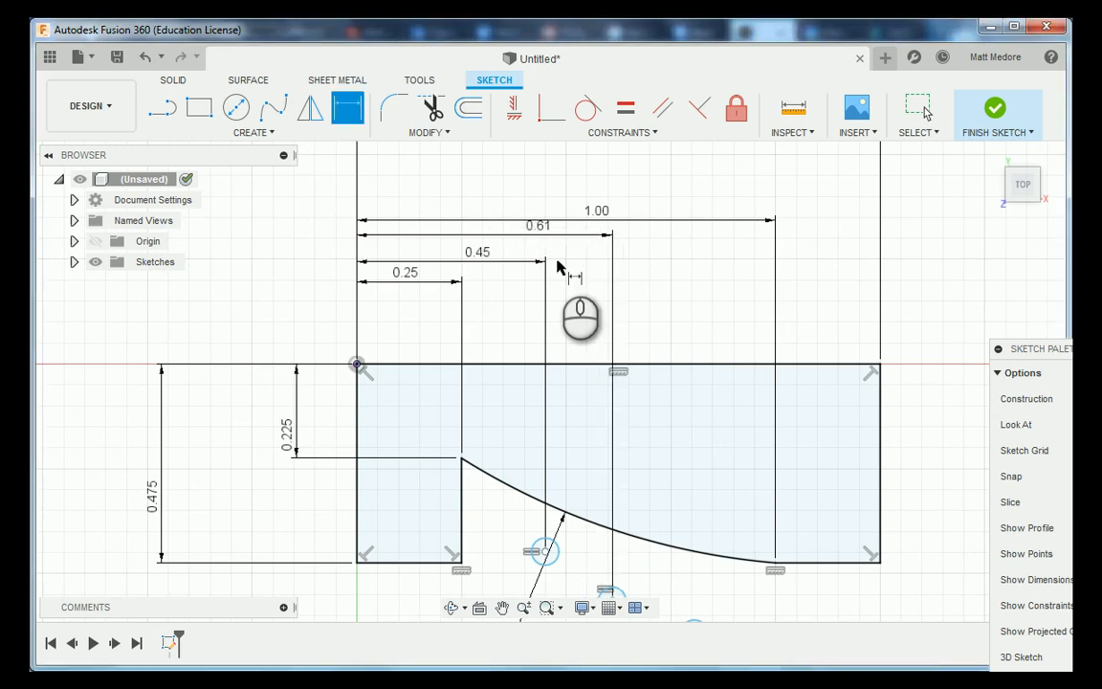
Dimension the horizontal distance from the origin to the lowest circle's center as 0.77 in.
click(358, 365)
scroll(328, 364, down, 3)
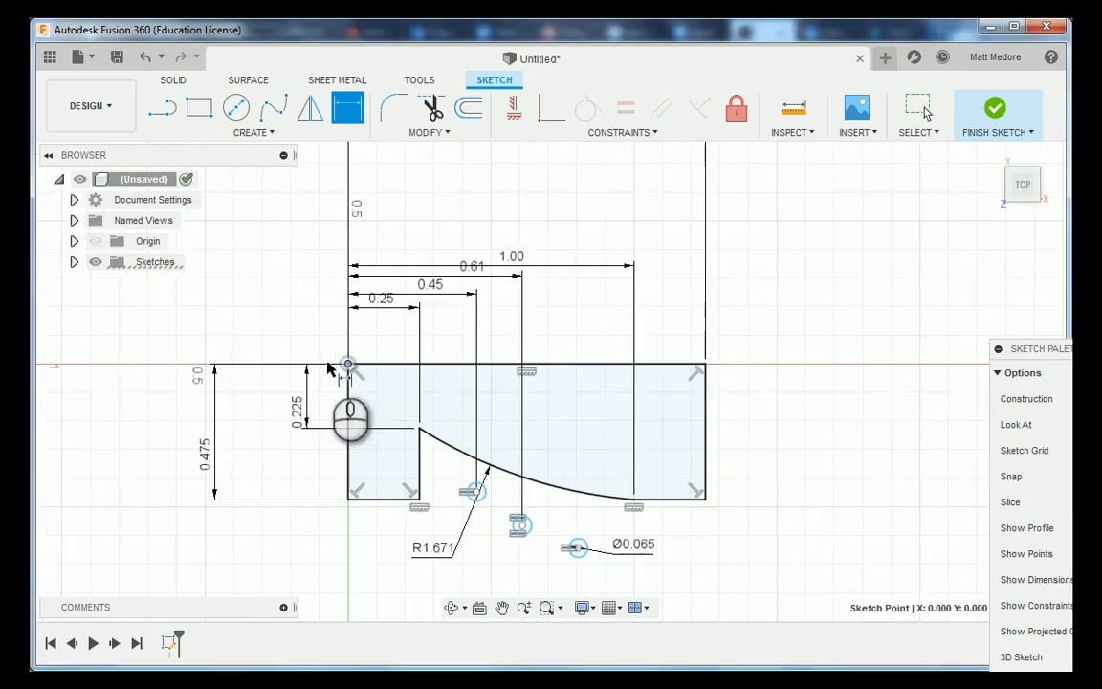
scroll(556, 506, up, 2)
click(589, 565)
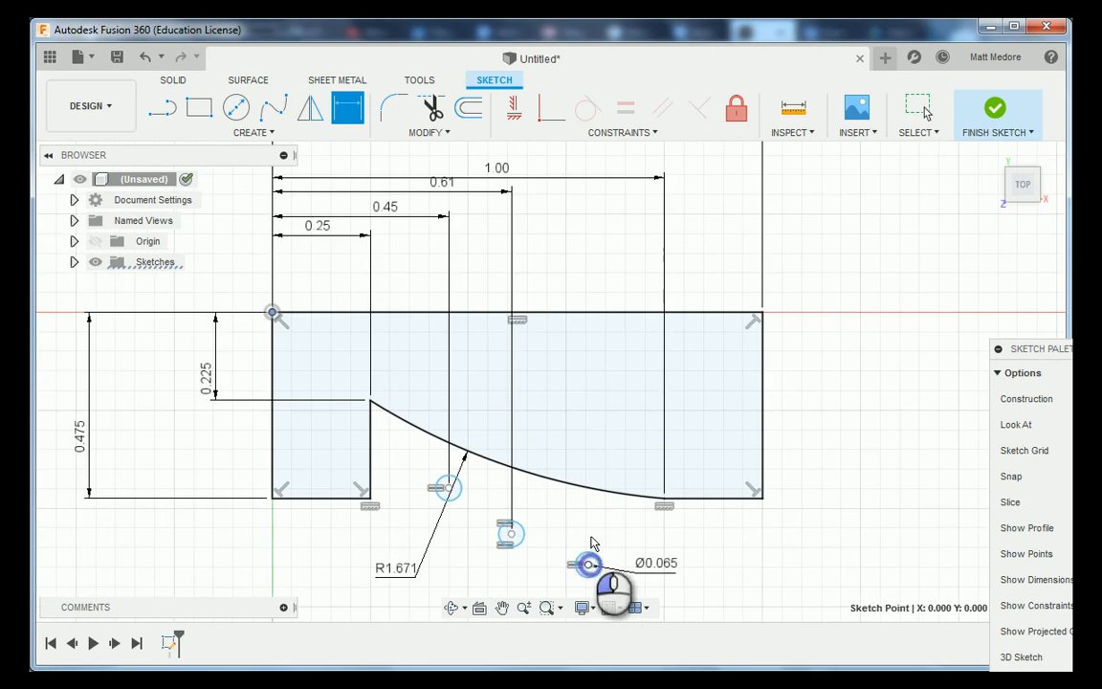
click(496, 161)
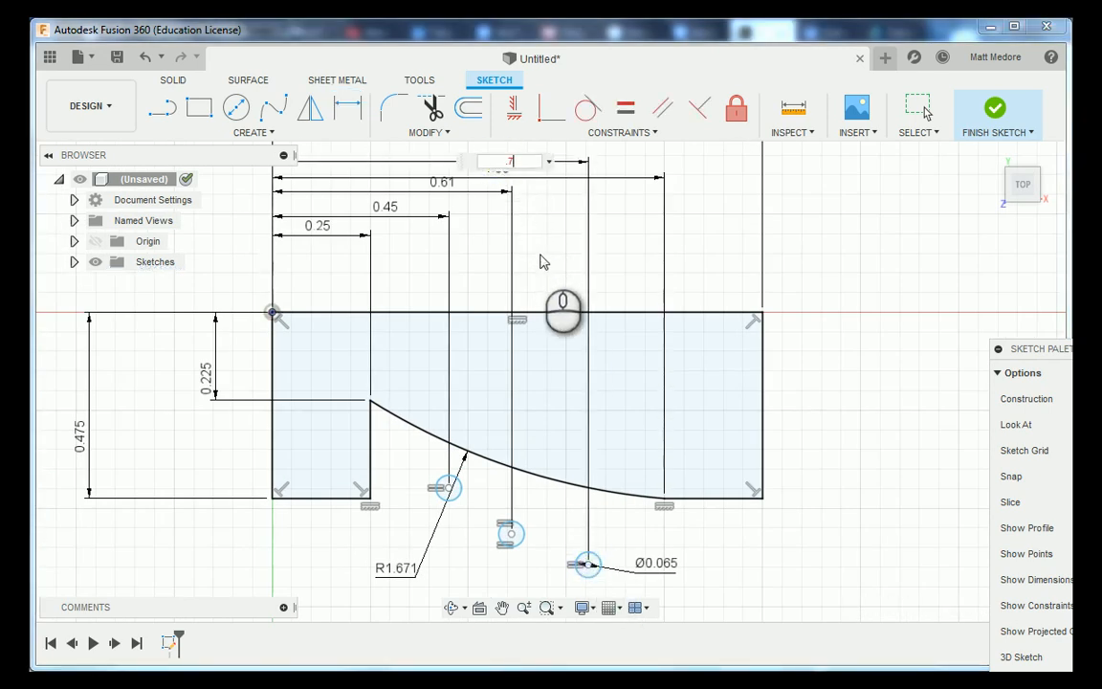
key(Return)
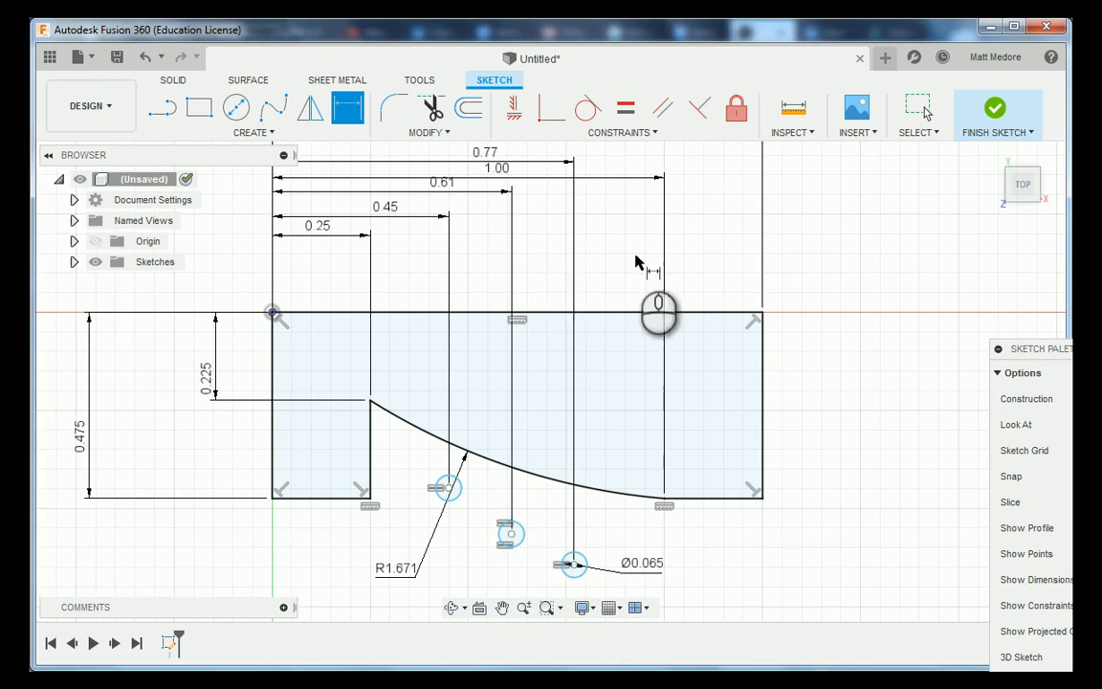
right_click(721, 236)
click(673, 238)
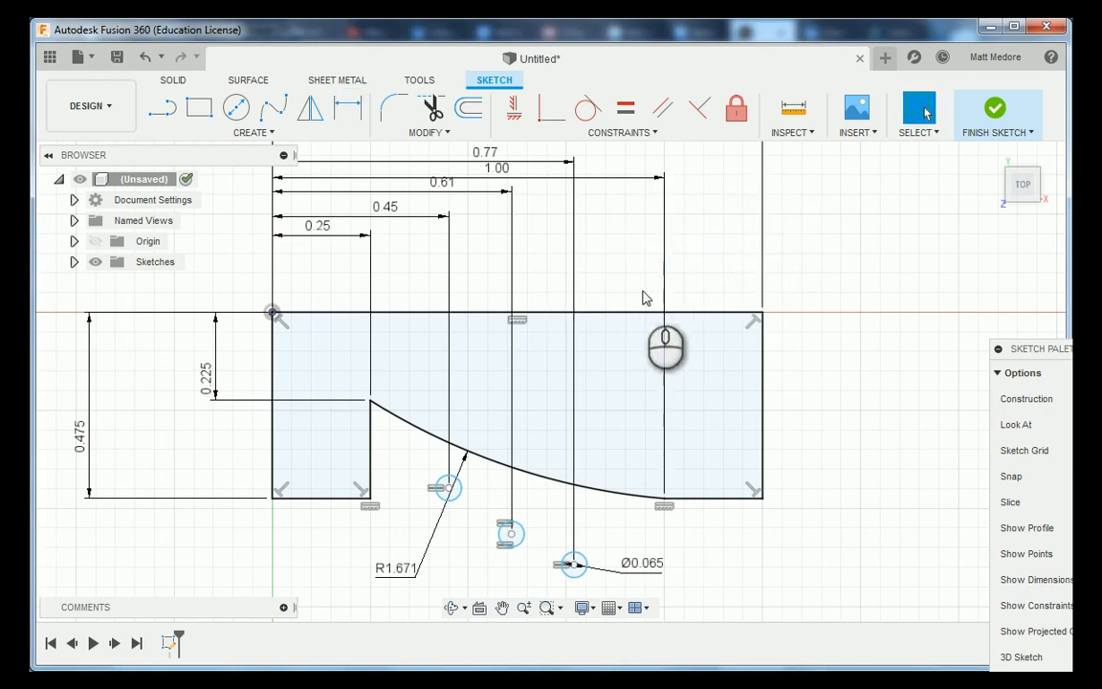
Reposition the 1.00 horizontal dimension above the 0.77 dimension so the stacked dimensions are clearly spaced.
scroll(644, 296, down, 2)
scroll(575, 178, up, 2)
drag(526, 212, 520, 174)
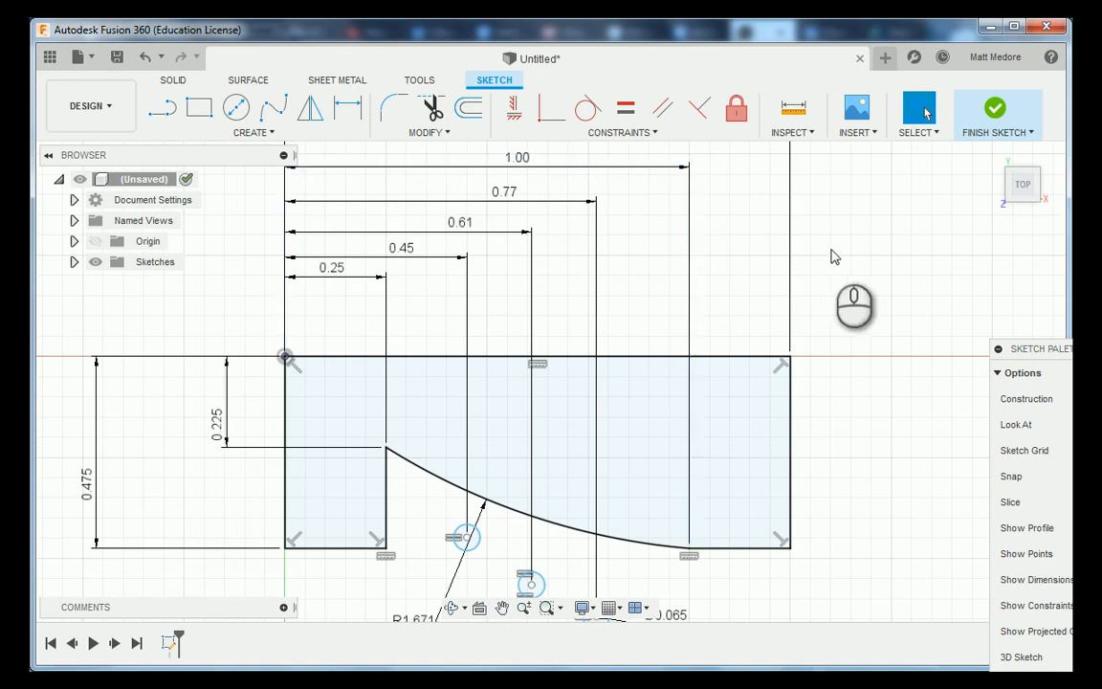
scroll(854, 264, down, 1)
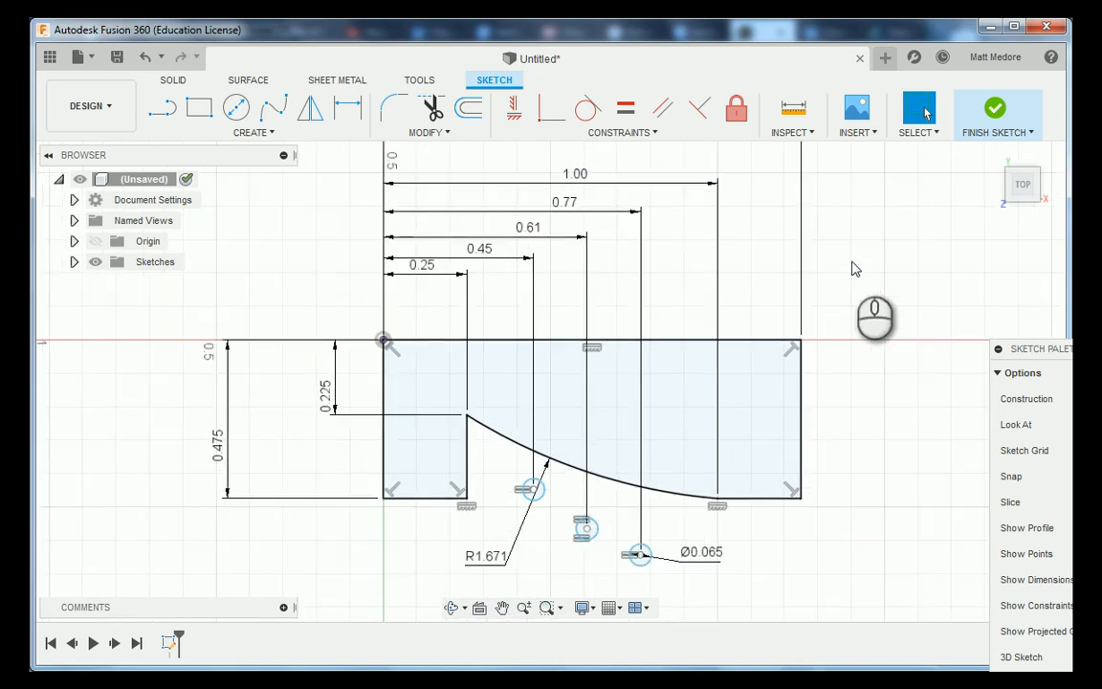
scroll(863, 478, down, 1)
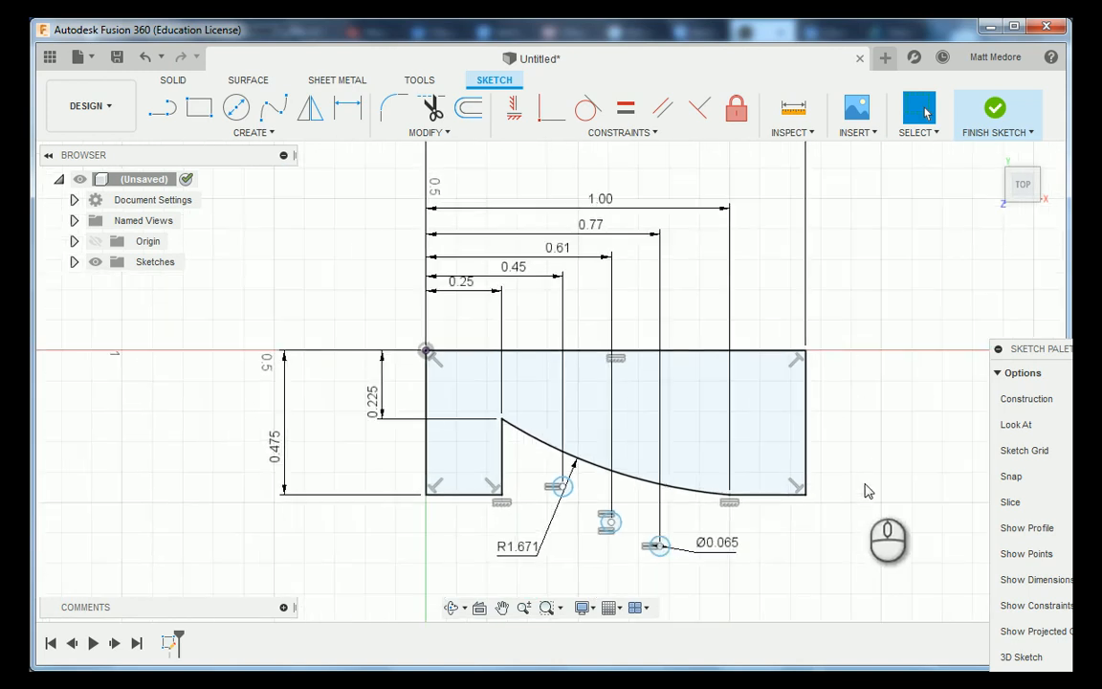
scroll(860, 308, up, 1)
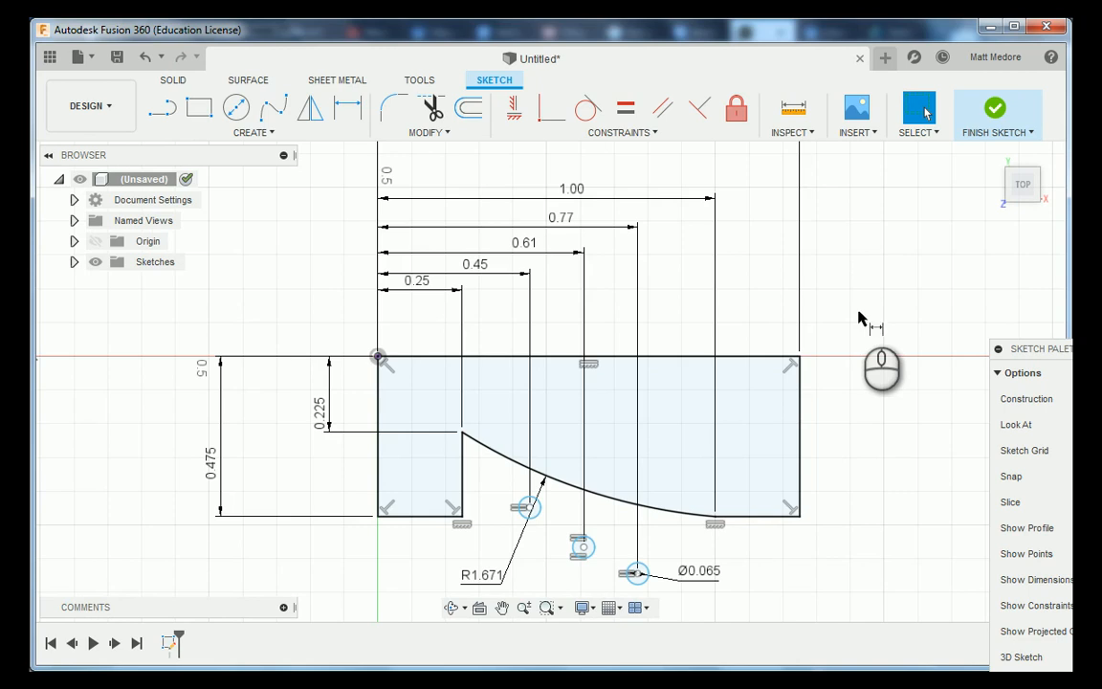
Dimension the vertical distance from the origin to the center of the circle nearest the notch as 0.332 in.
key(d)
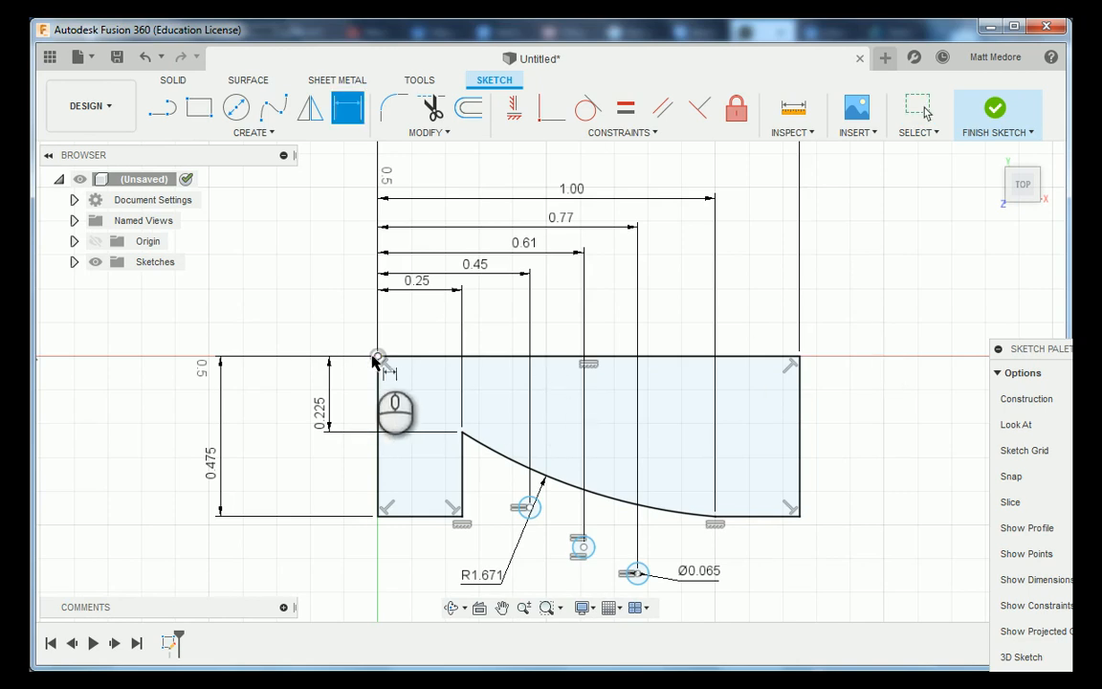
click(379, 356)
click(529, 507)
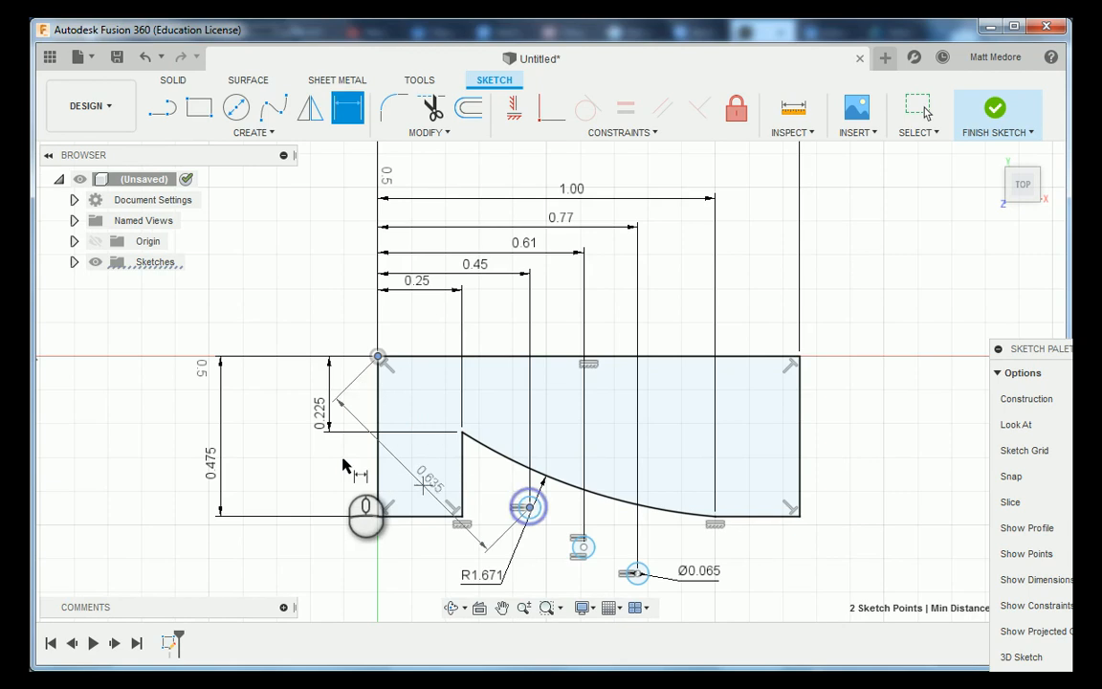
click(301, 429)
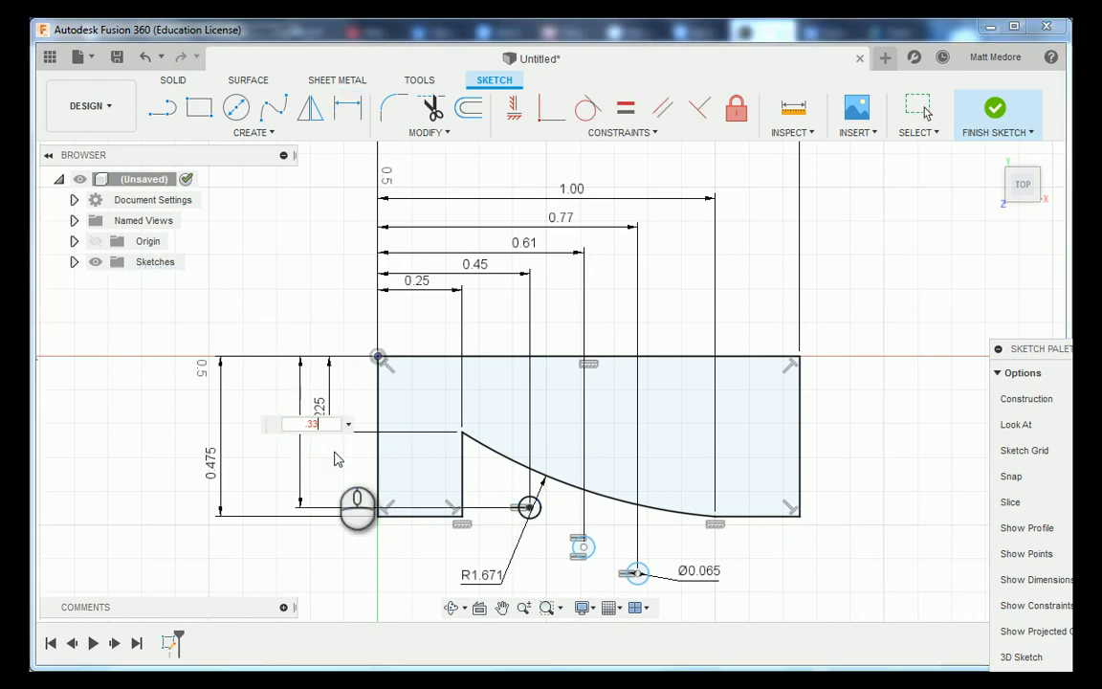
text(.332)
key(Return)
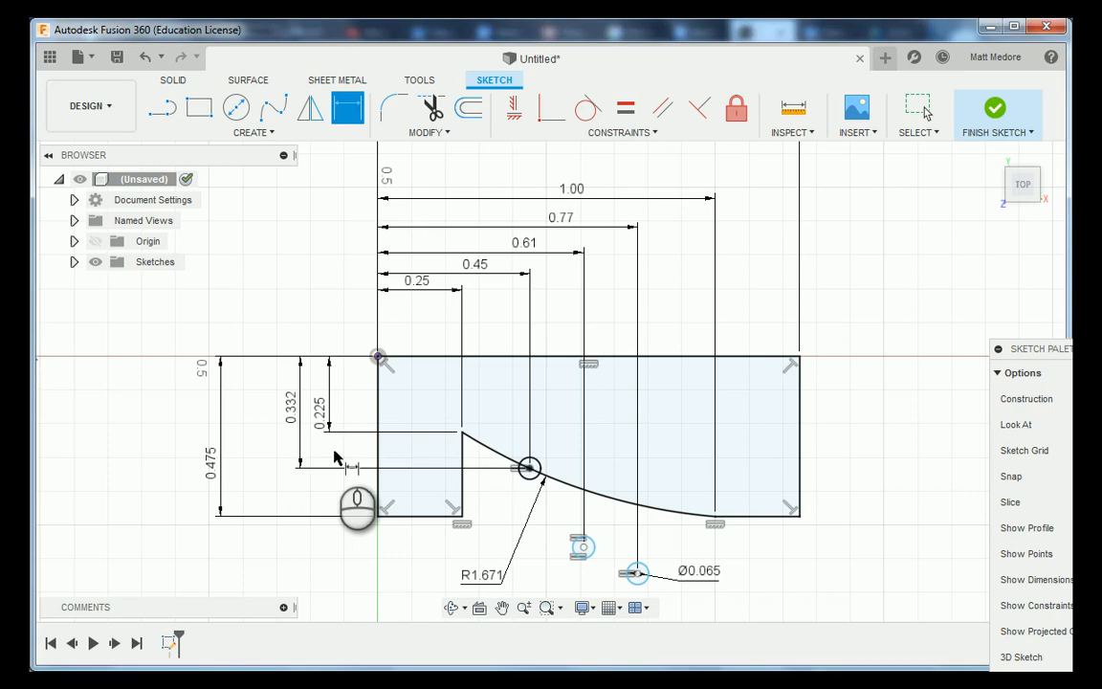
Dimension the vertical distance from the origin to the middle circle's center as 0.395 in.
click(583, 547)
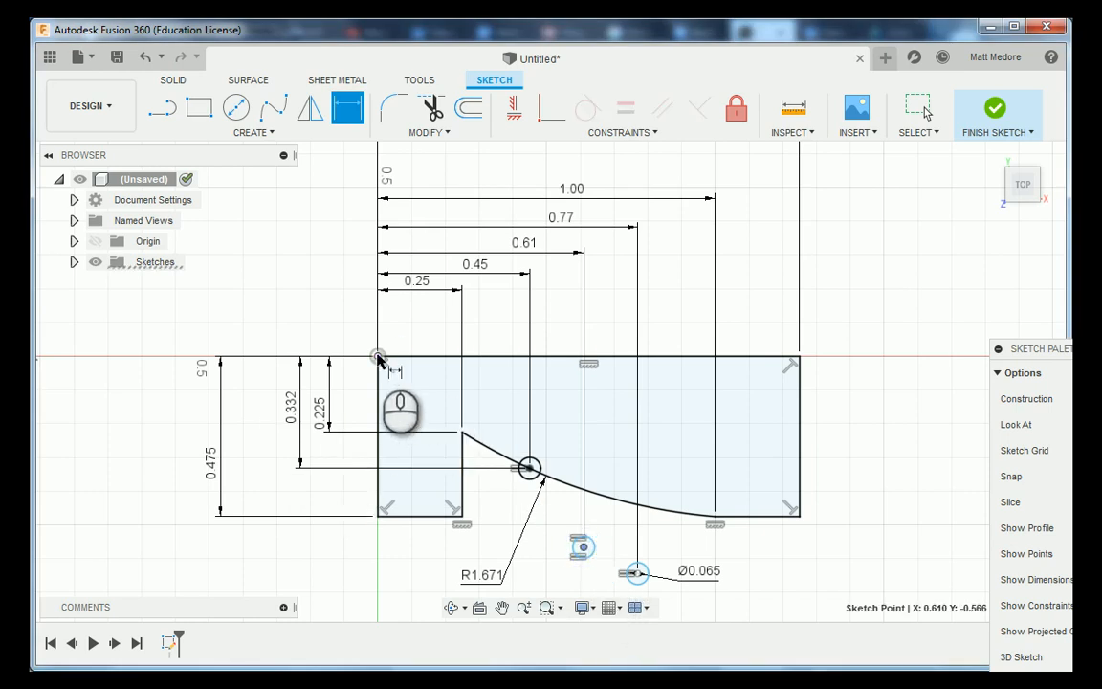
click(378, 357)
click(266, 432)
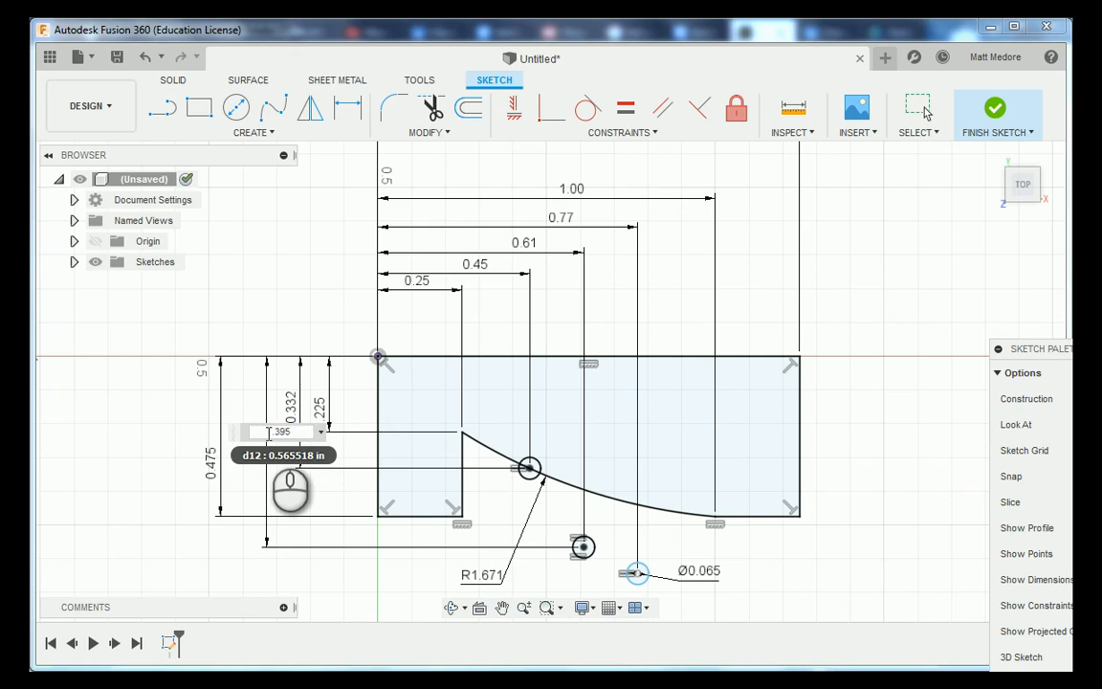
key(Return)
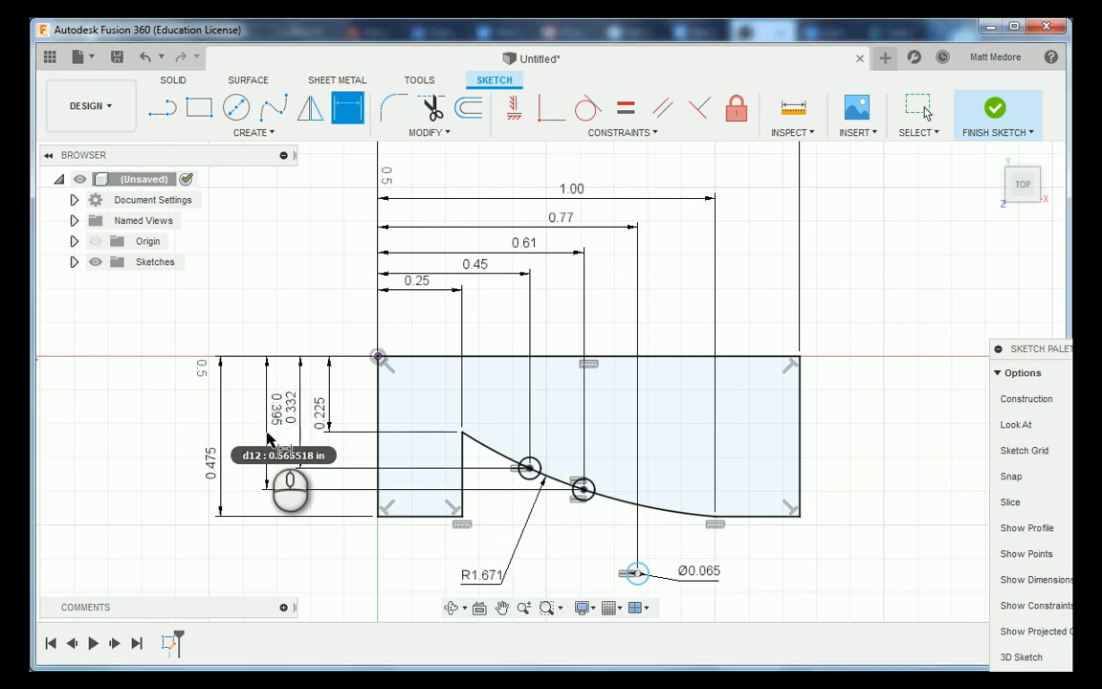
Dimension the vertical distance from the origin to the lowest circle's center as 0.44 in.
click(637, 572)
click(379, 358)
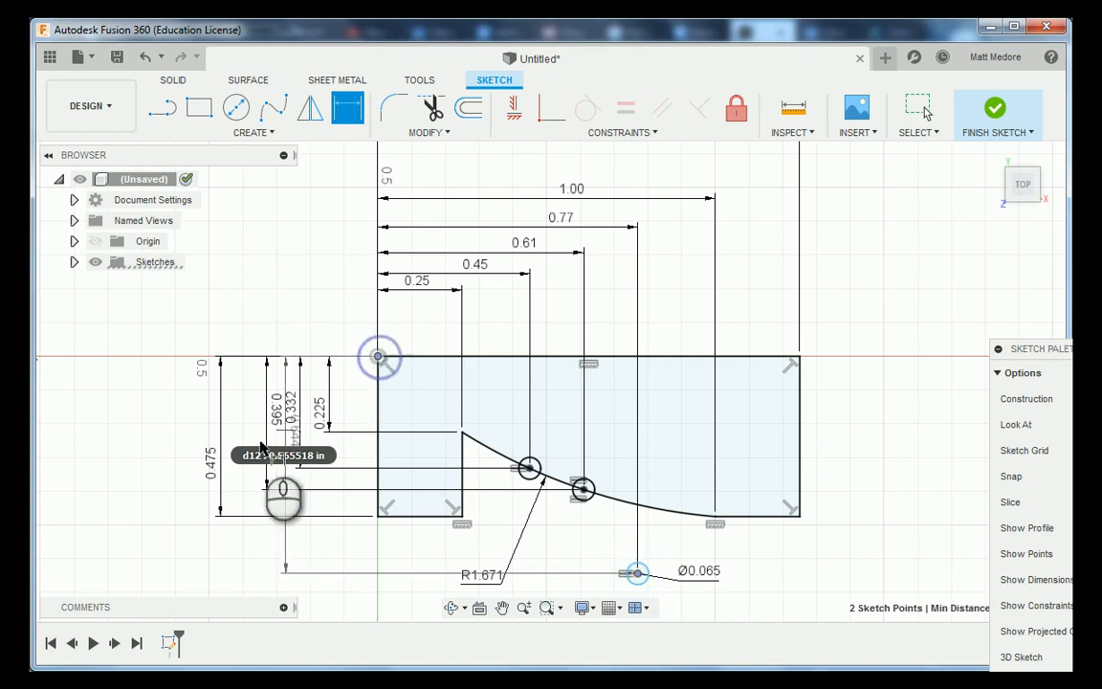
click(242, 485)
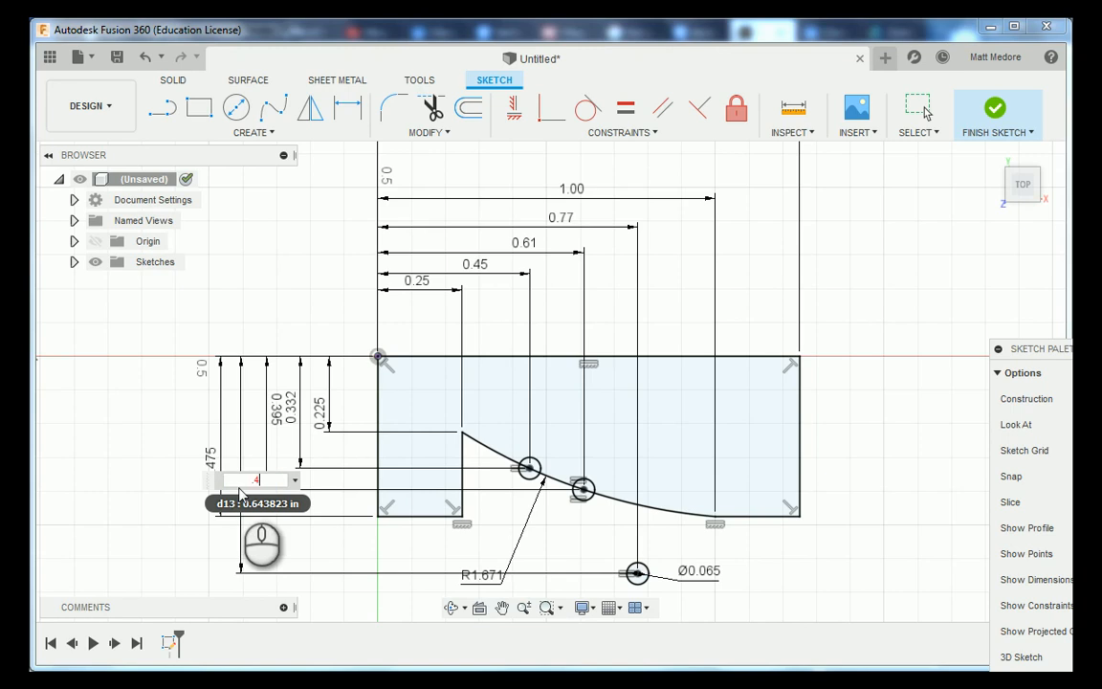
key(Return)
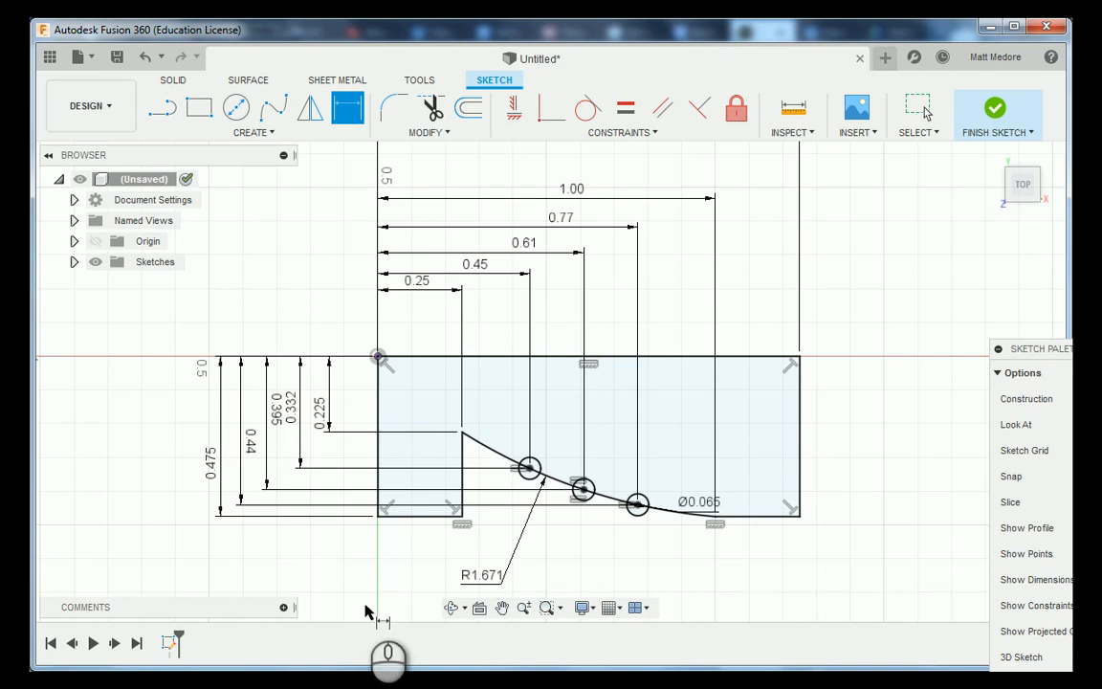
Draw a 0.831 in diameter circle centered on the horizontal axis, beyond the end of the profile opposite the origin.
scroll(277, 555, down, 3)
scroll(418, 552, up, 1)
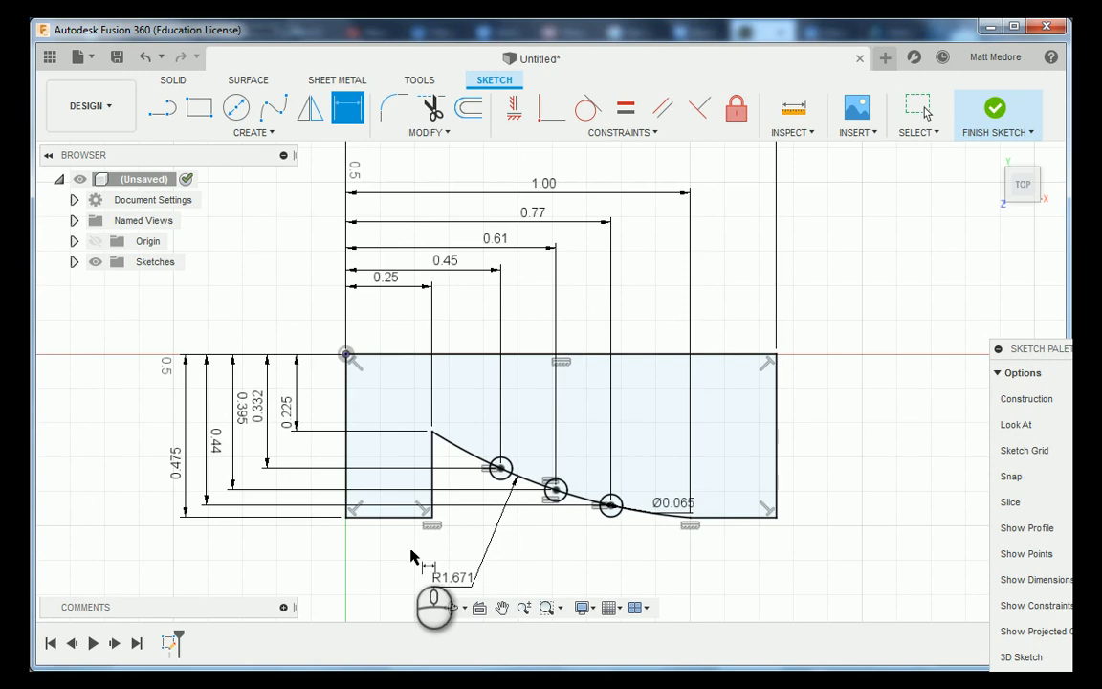
scroll(318, 560, down, 2)
scroll(645, 437, up, 2)
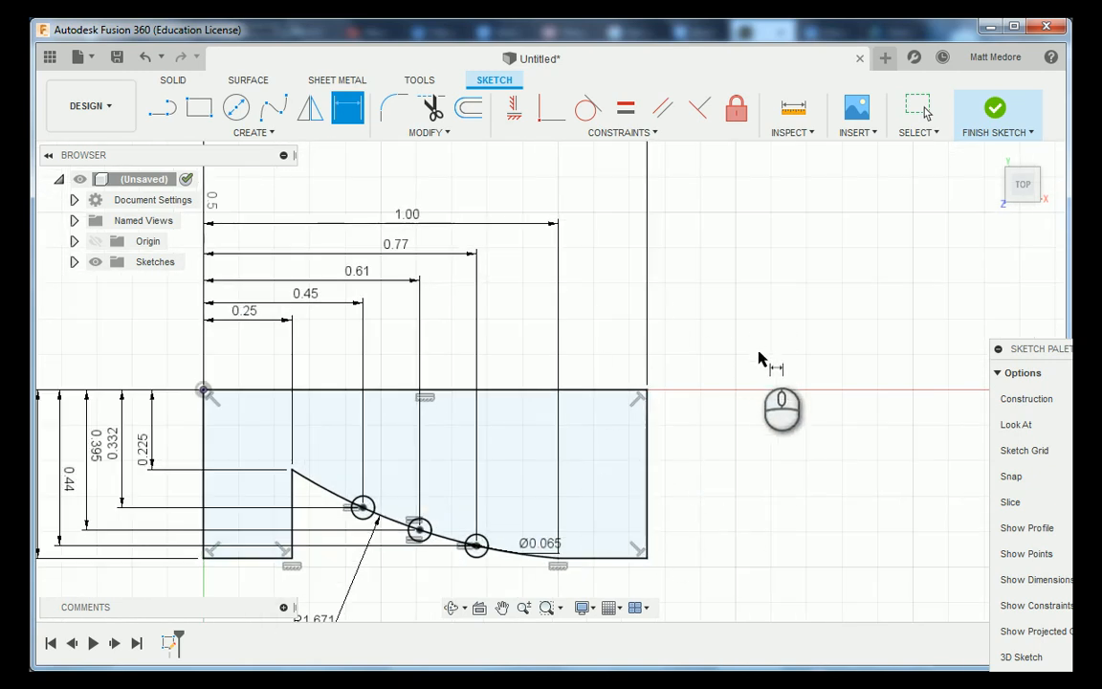
key(c)
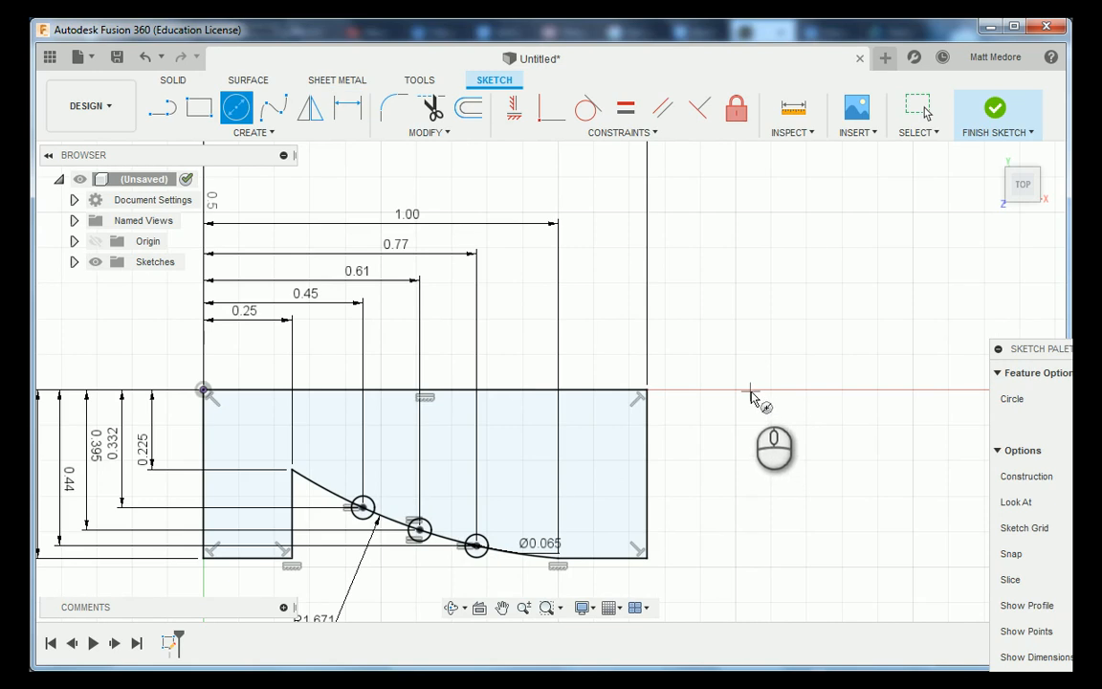
click(749, 391)
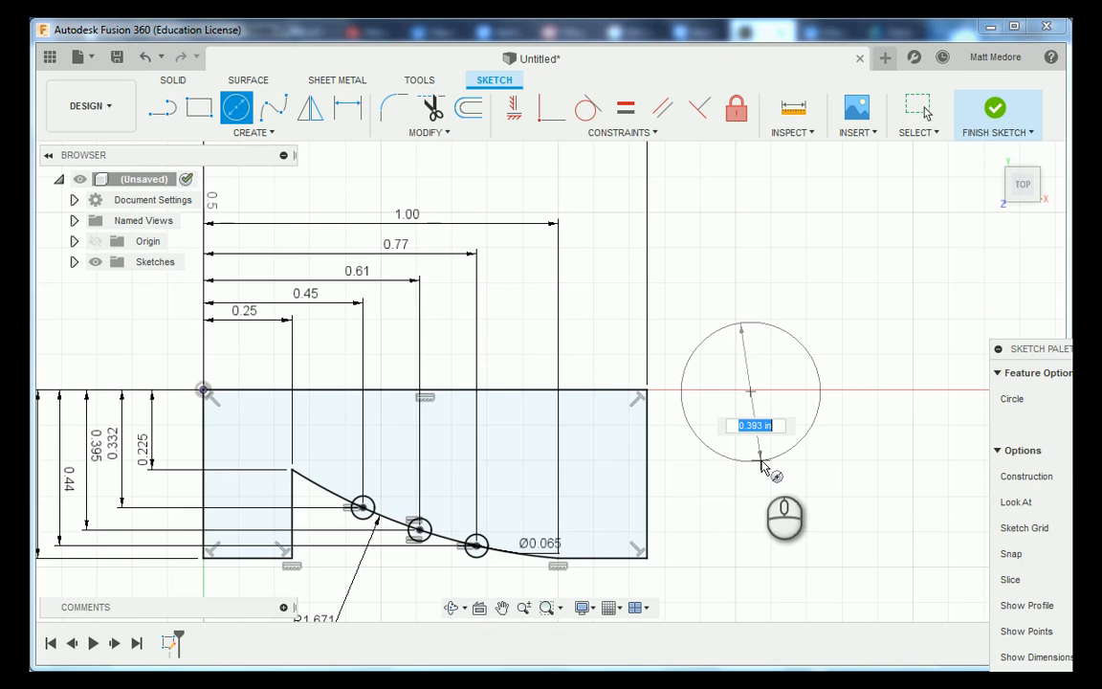
text(31)
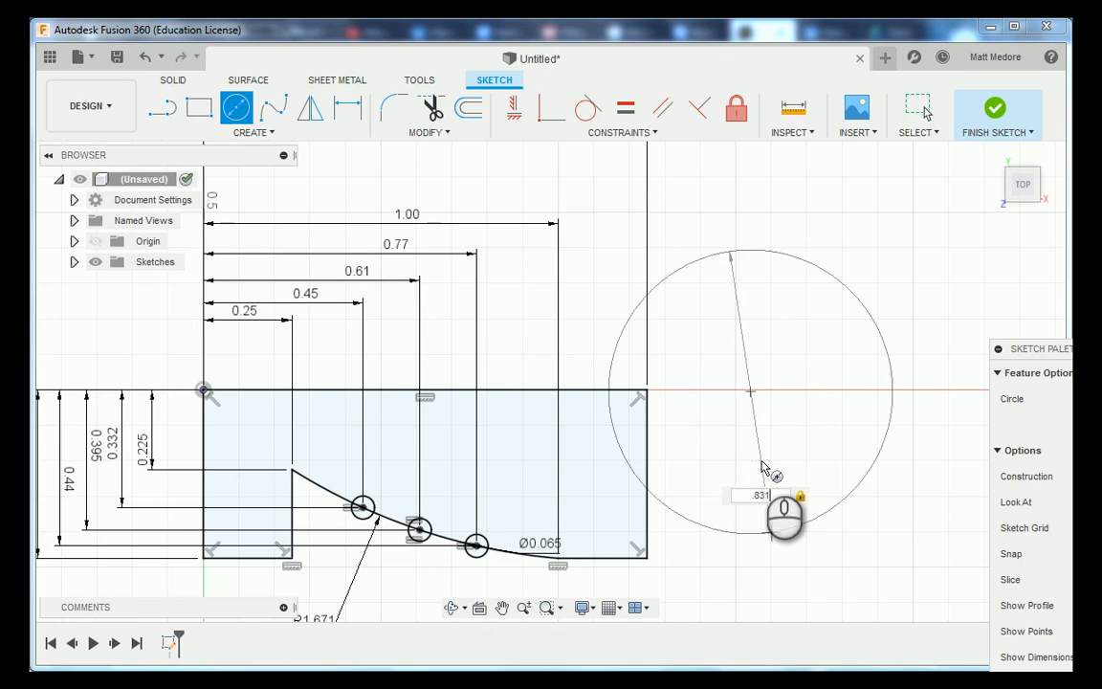
key(Return)
key(Escape)
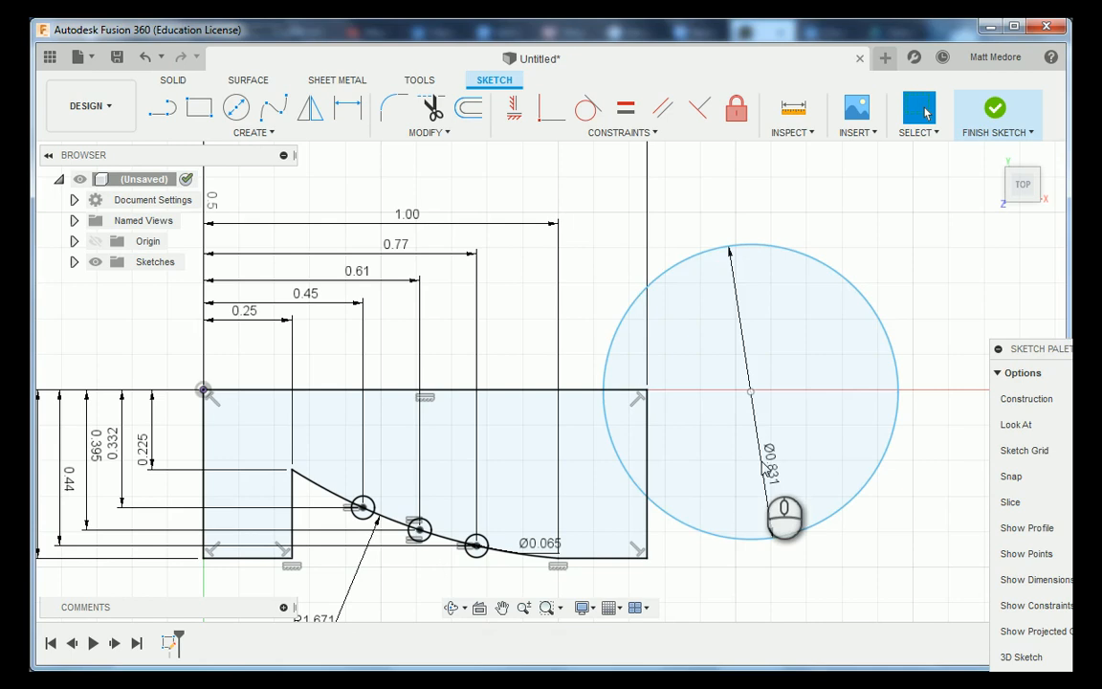
Move the large circle clear of the profile and constrain its center horizontally to the profile's upper corner opposite the origin.
mouse_move(750, 393)
mouse_down()
mouse_move(782, 405)
mouse_move(835, 393)
mouse_up()
click(688, 285)
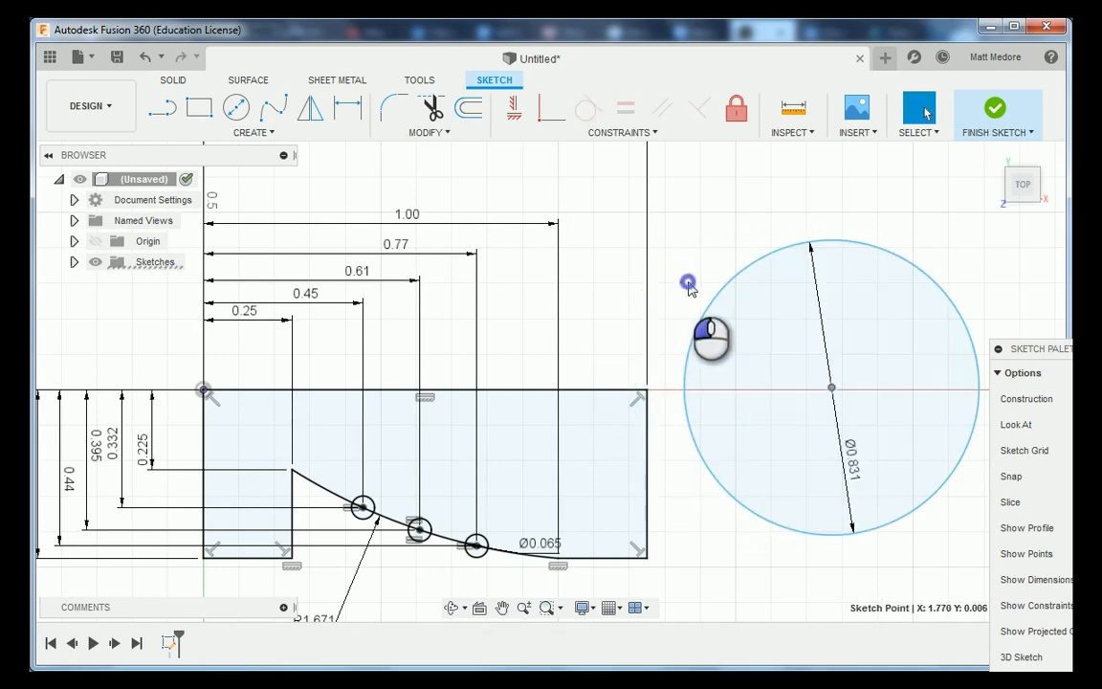
click(628, 137)
click(566, 151)
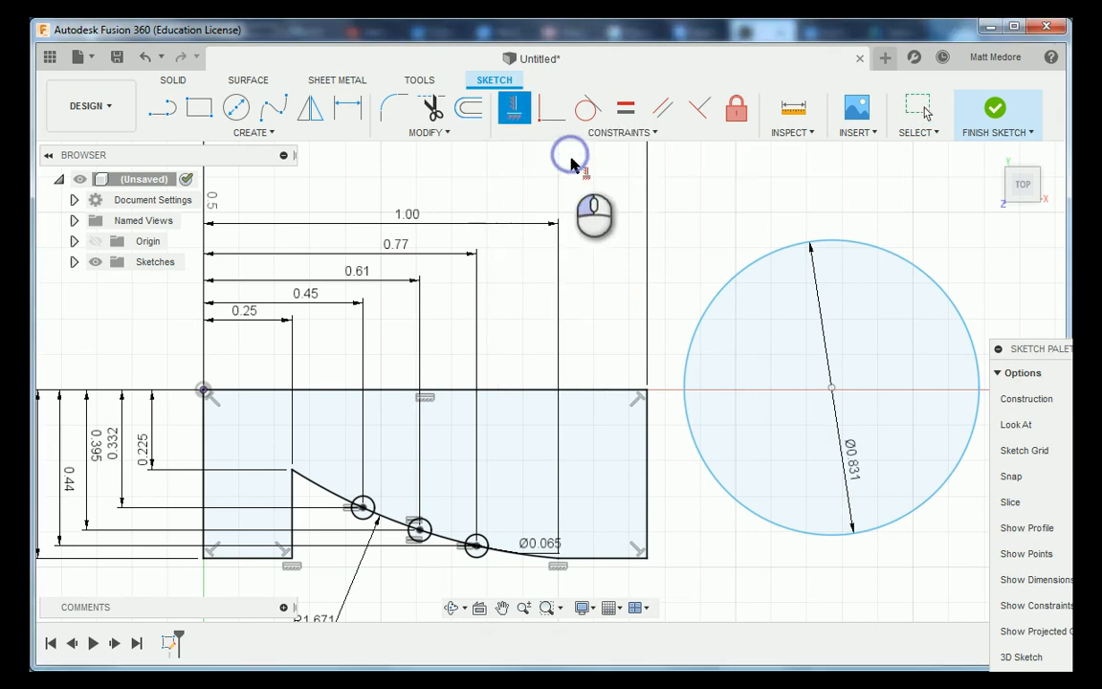
click(831, 389)
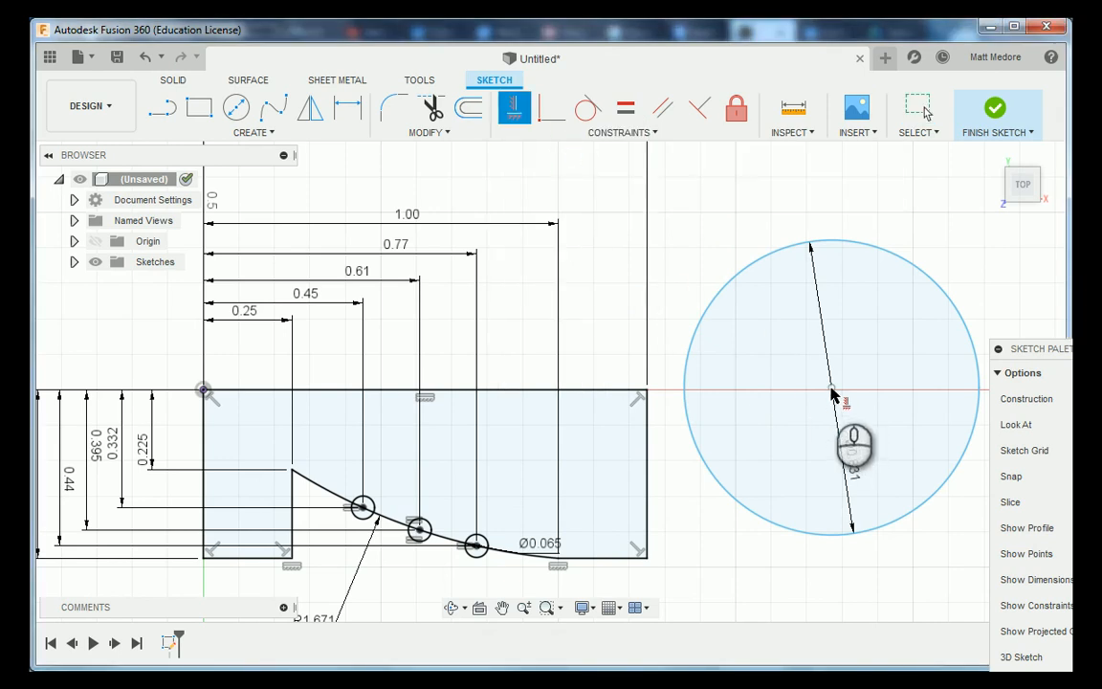
click(647, 393)
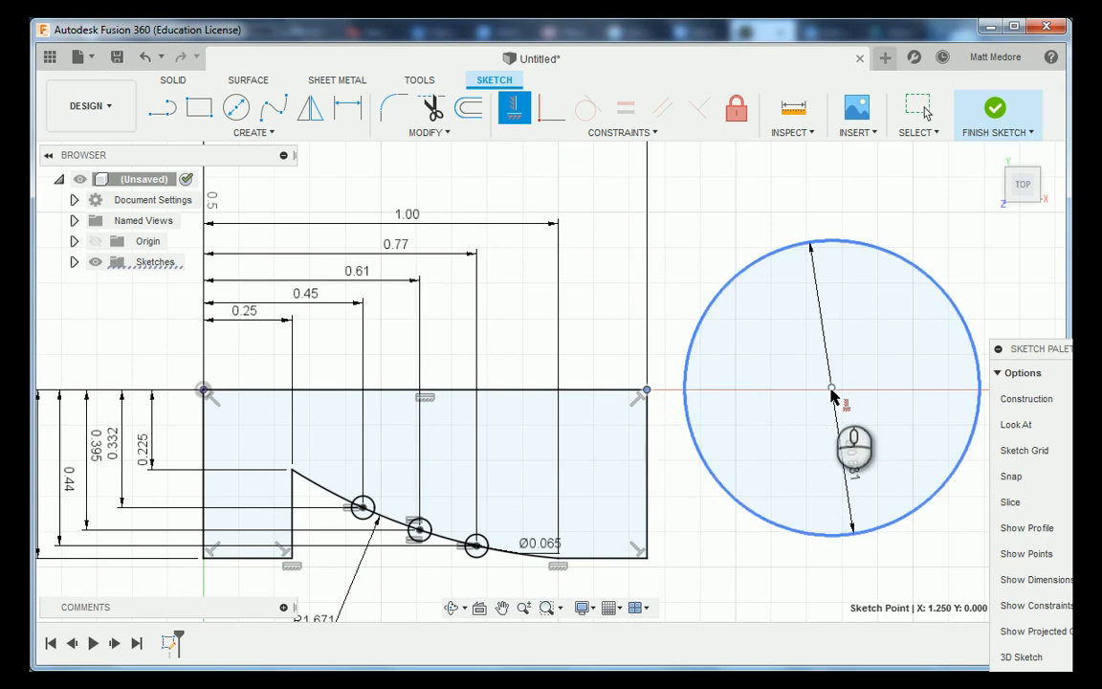
click(831, 390)
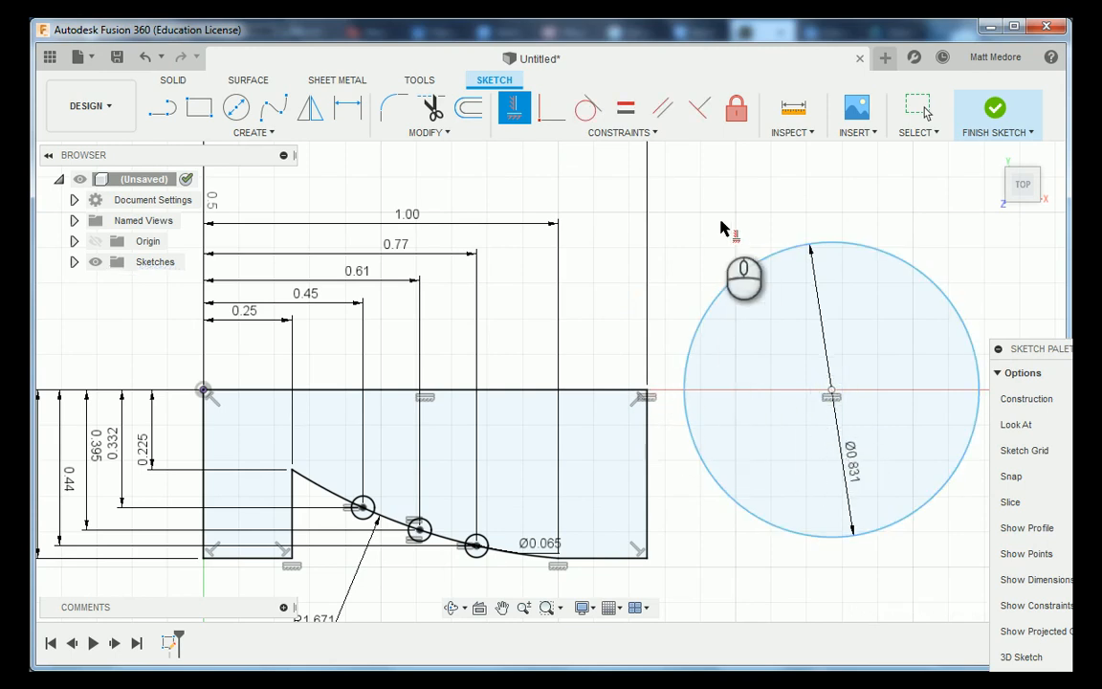
Dimension the horizontal distance from the origin to the large circle's center as 1.274 in.
key(d)
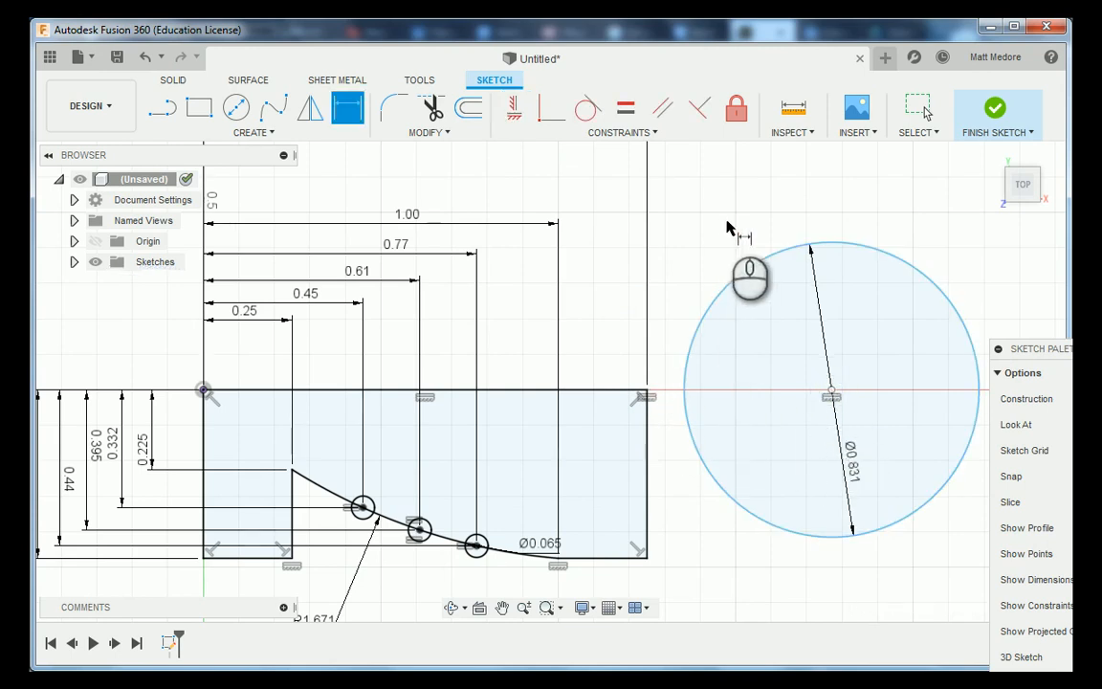
click(203, 390)
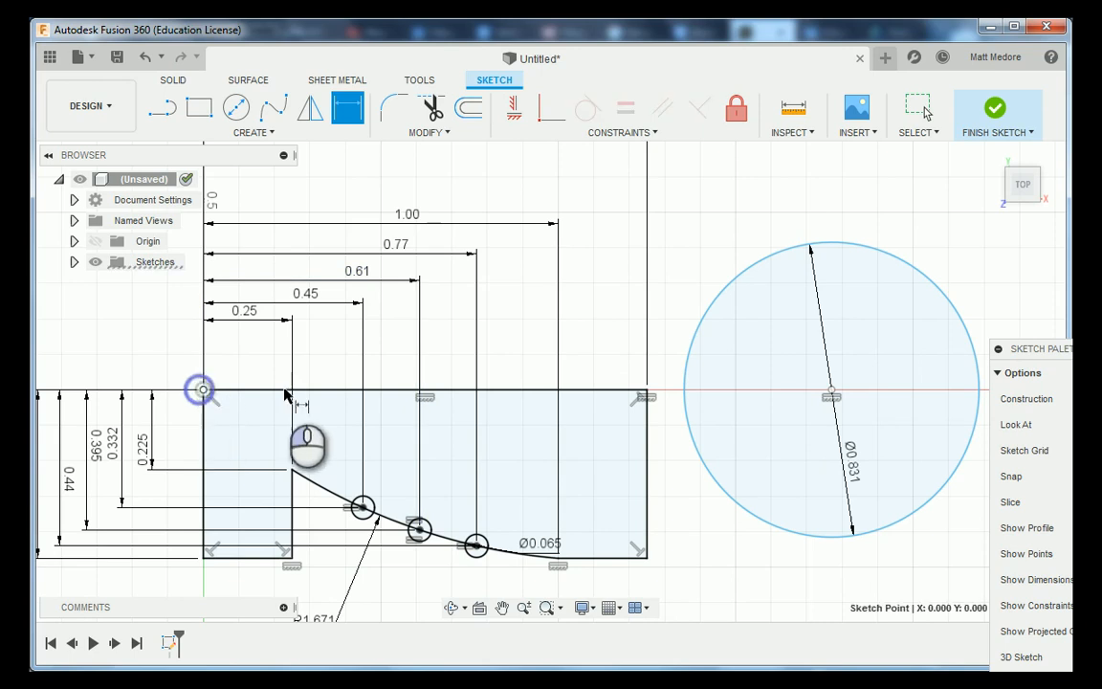
click(830, 395)
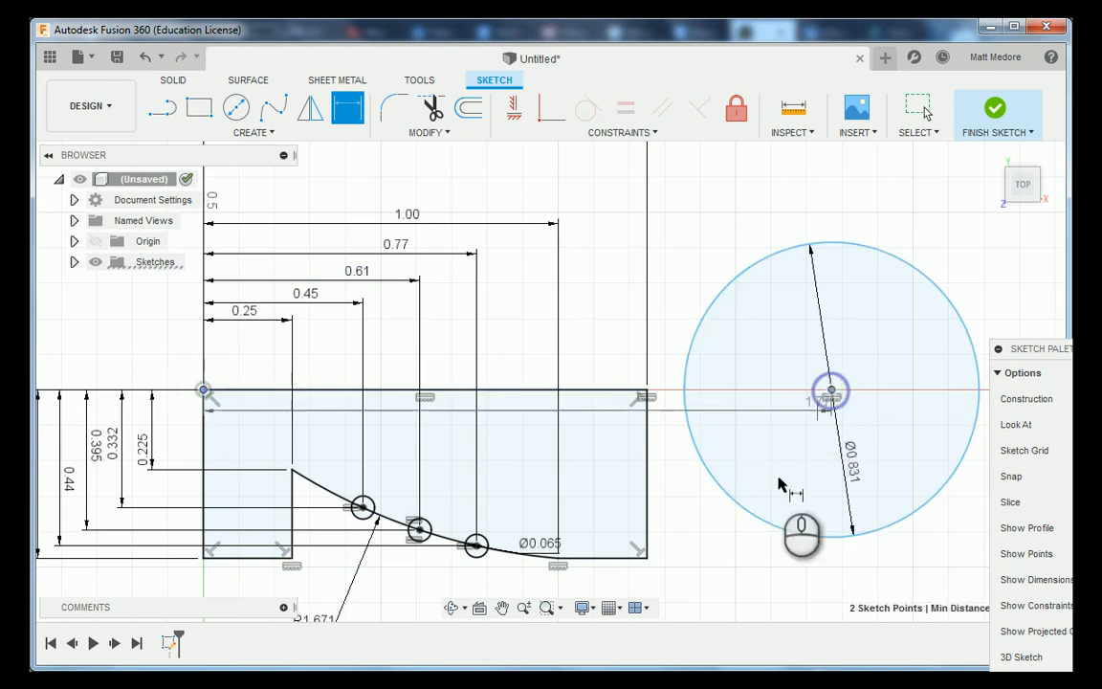
scroll(777, 482, down, 3)
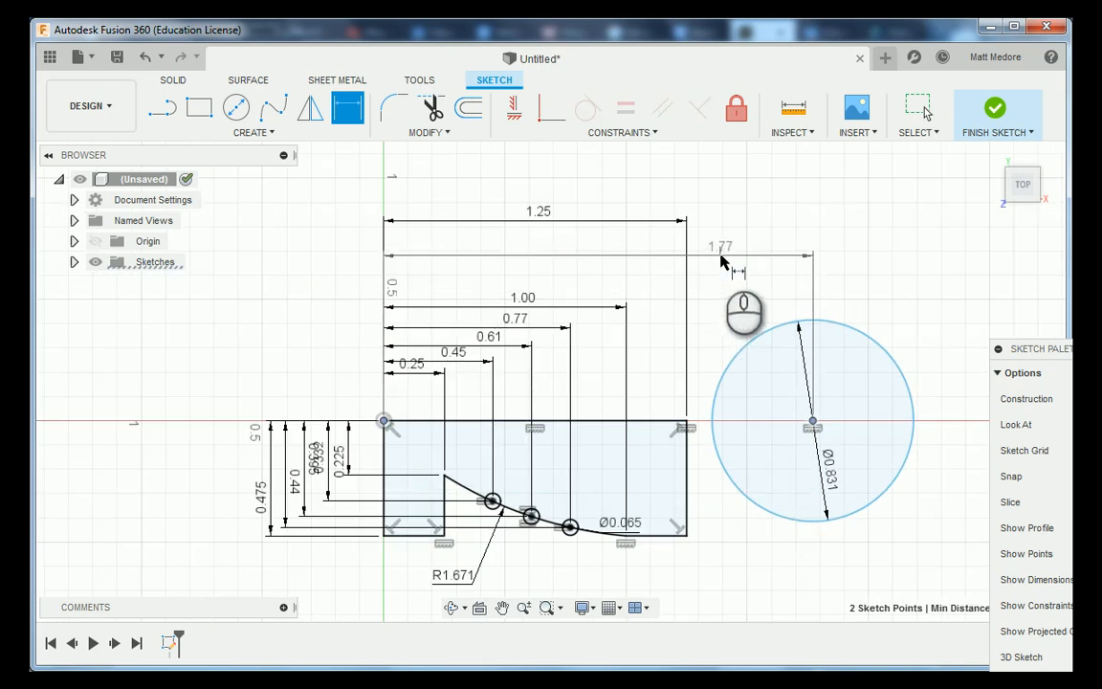
click(723, 254)
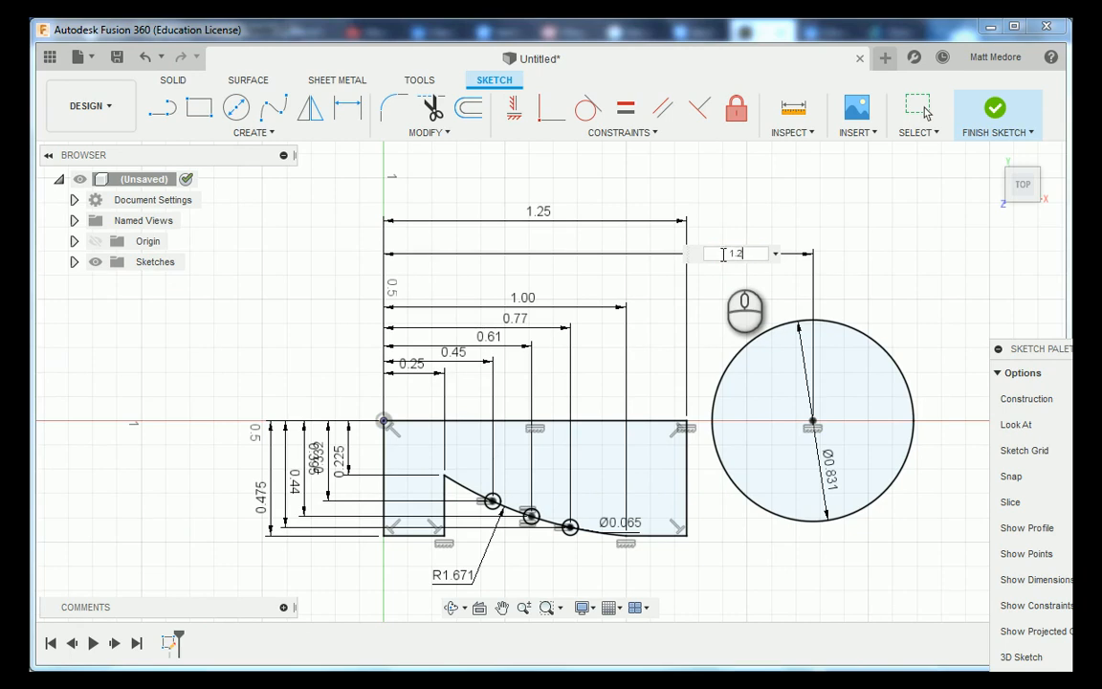
key(Return)
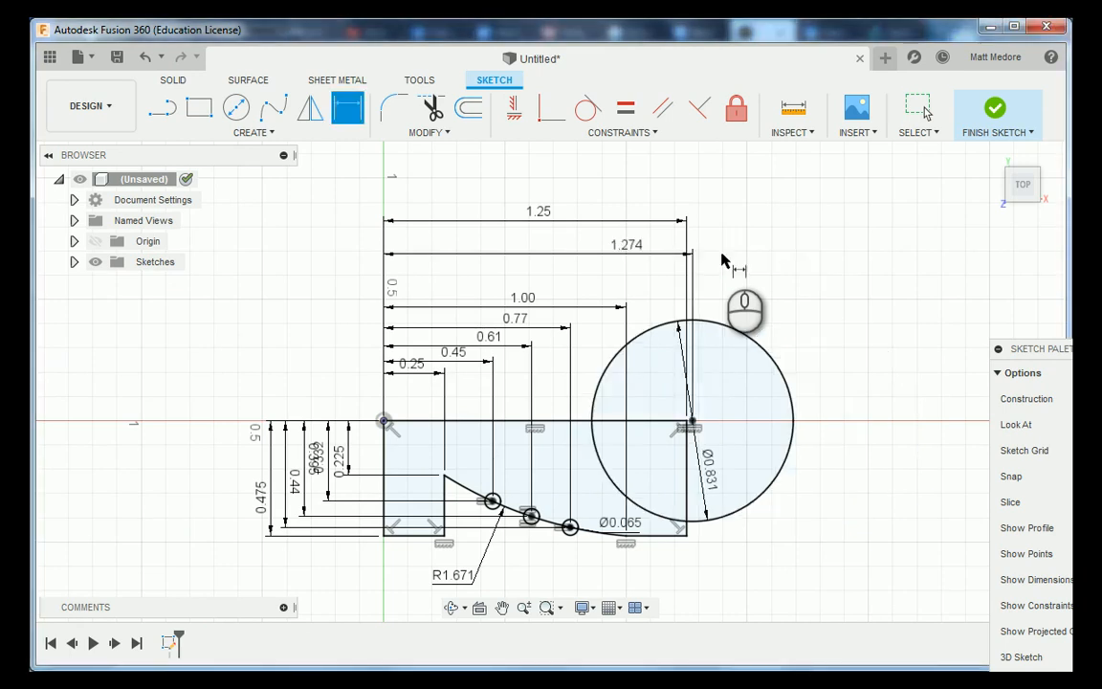
right_click(722, 204)
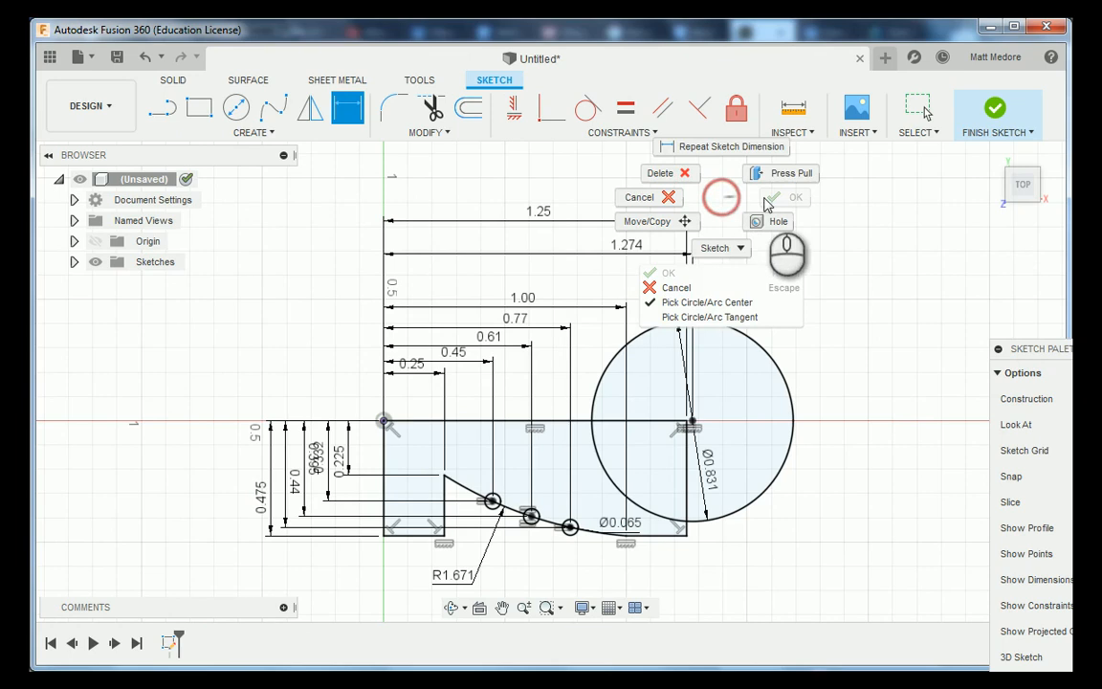
click(667, 198)
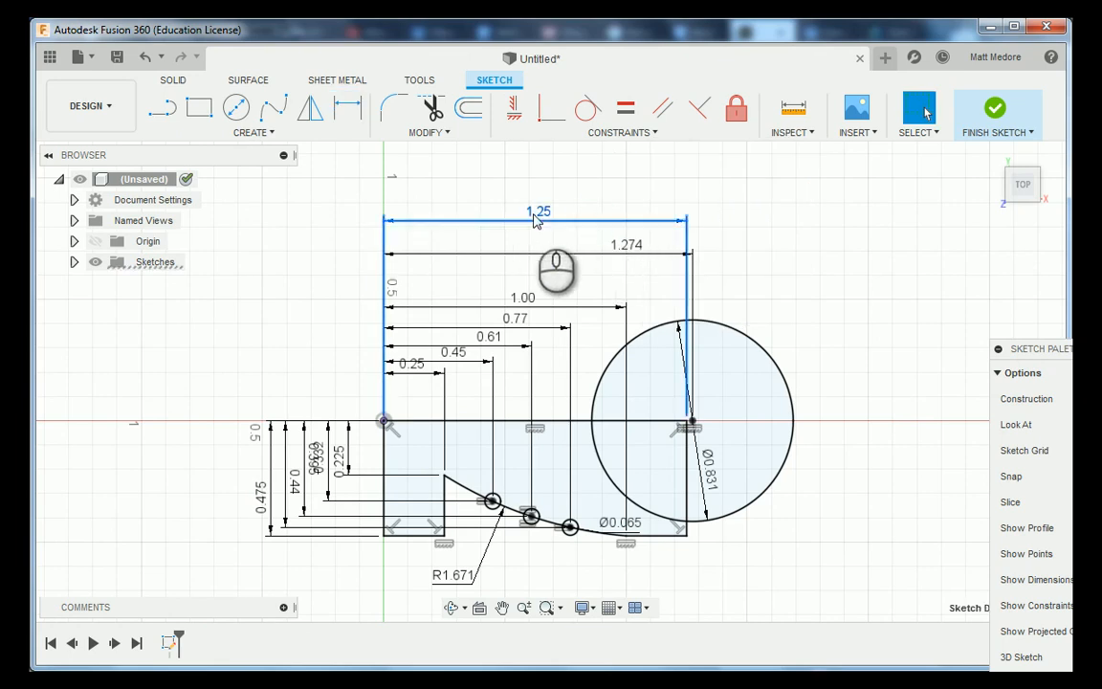
Reposition the 1.25 dimension between the 1.00 and 1.274 dimensions, and finish the sketch.
drag(533, 212, 537, 279)
click(772, 248)
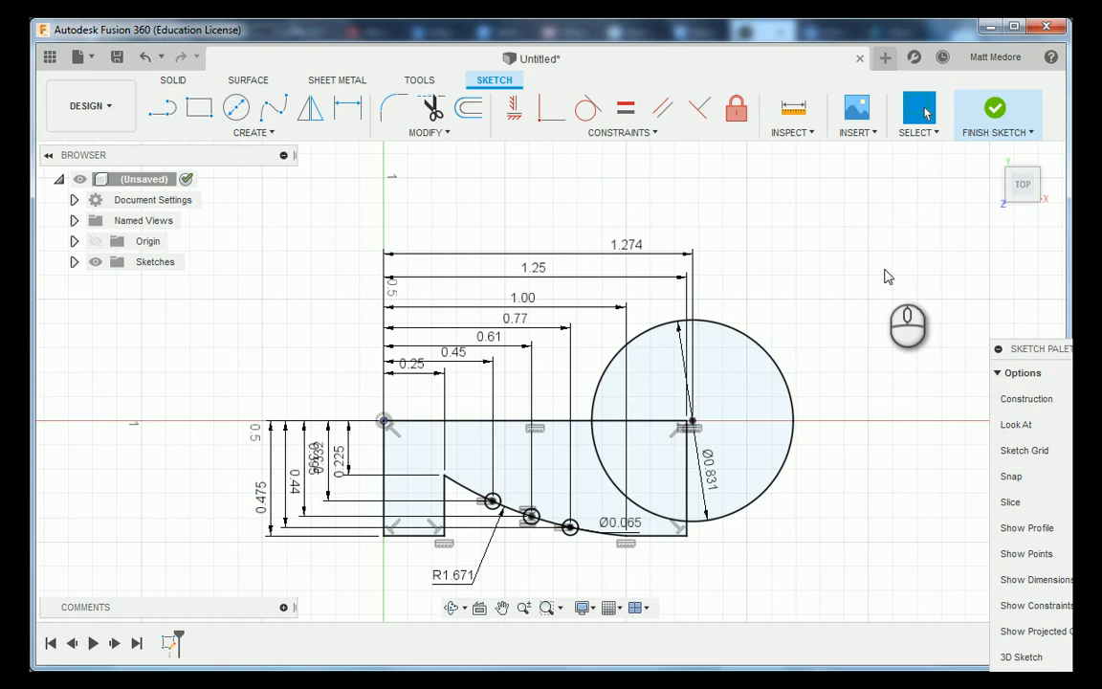
click(995, 109)
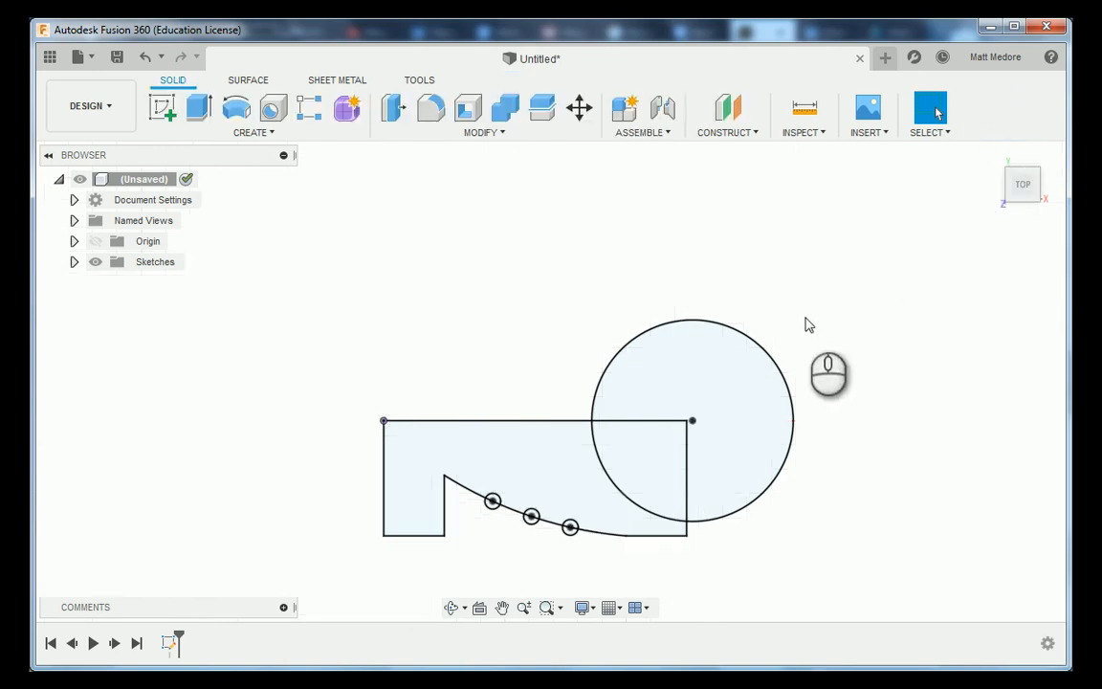
Start a Revolve using the main profile outside the large circle and both halves of the three small circles as profiles.
click(257, 132)
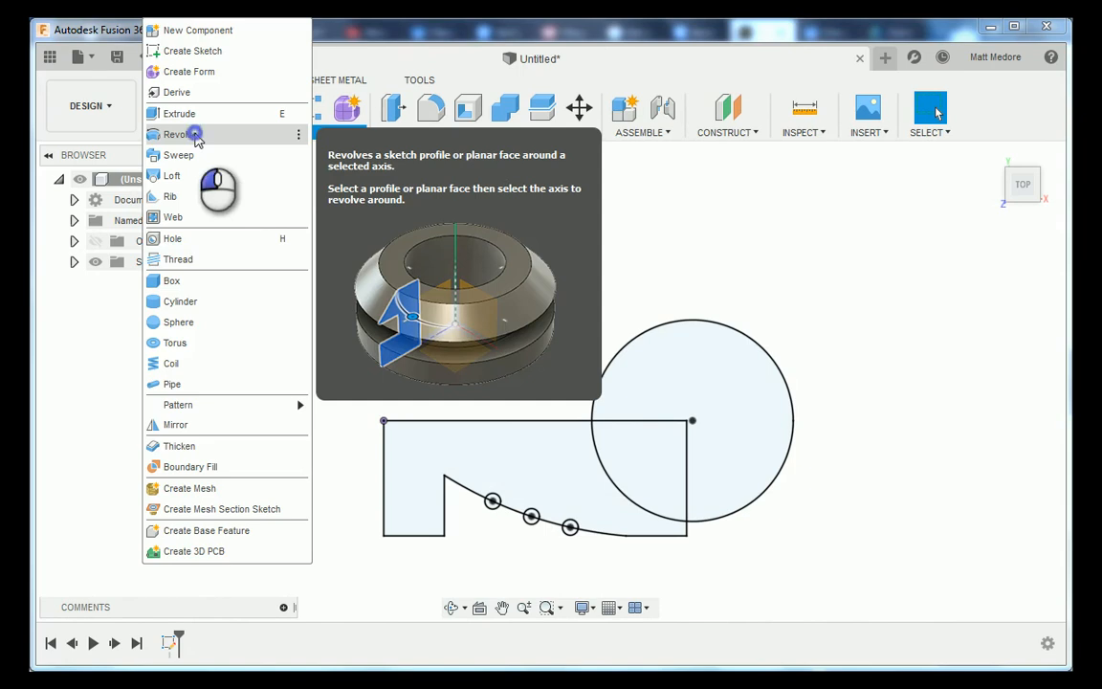
click(196, 136)
click(501, 444)
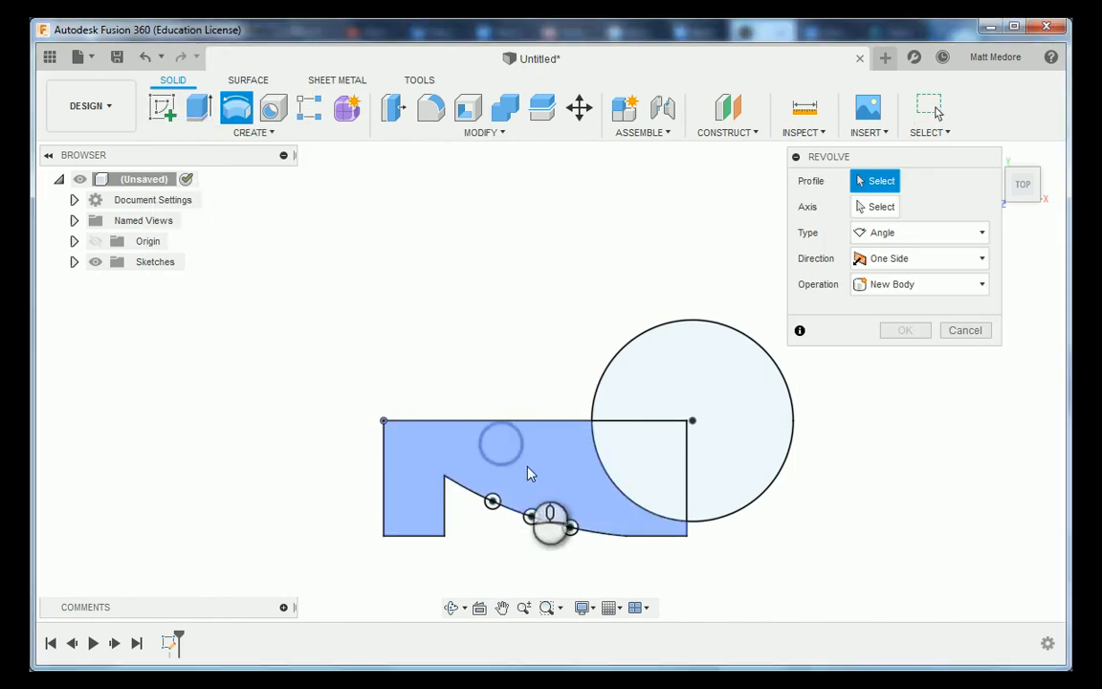
scroll(522, 455, up, 3)
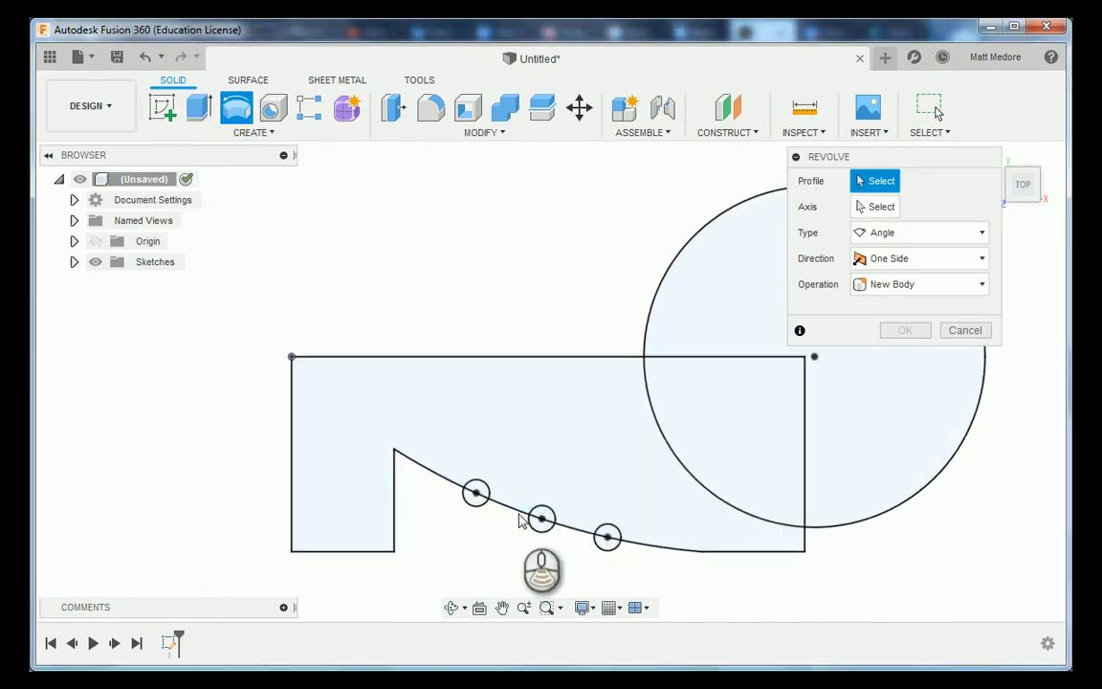
click(522, 448)
scroll(518, 485, up, 2)
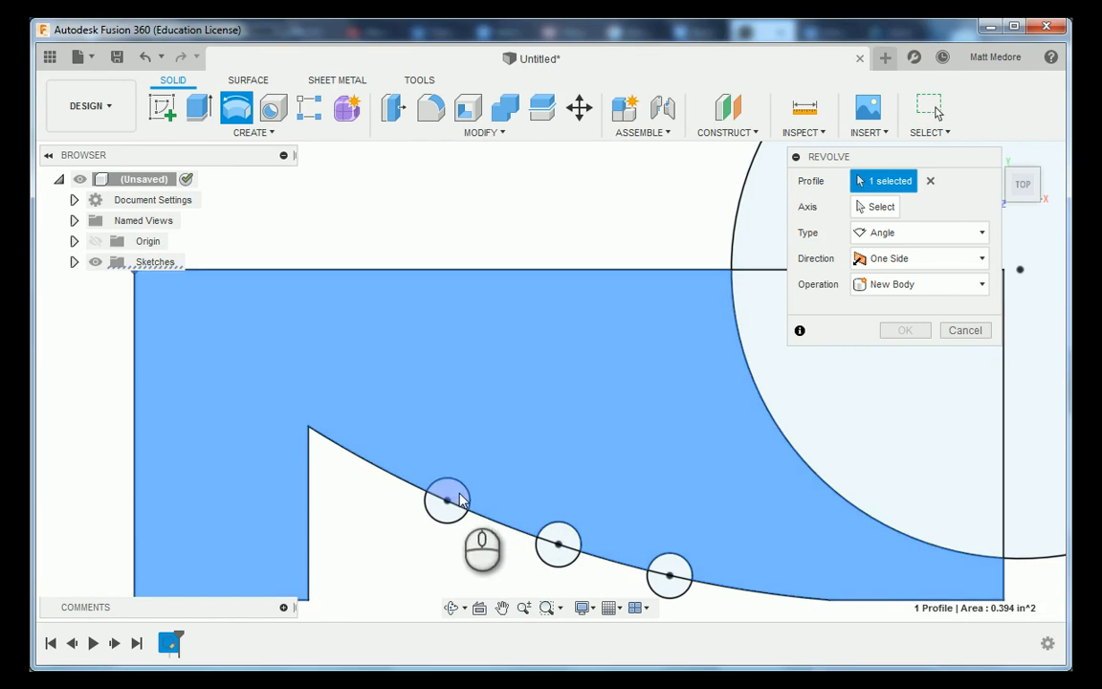
click(448, 501)
click(448, 511)
click(560, 553)
click(561, 536)
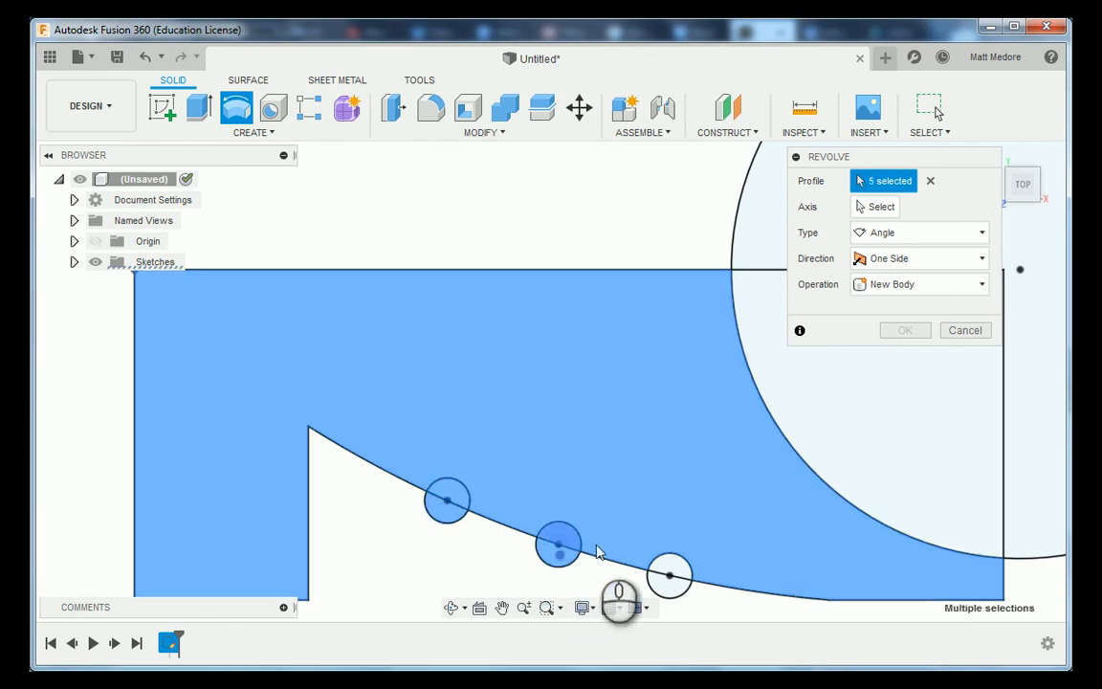
click(668, 579)
click(663, 565)
scroll(450, 521, down, 4)
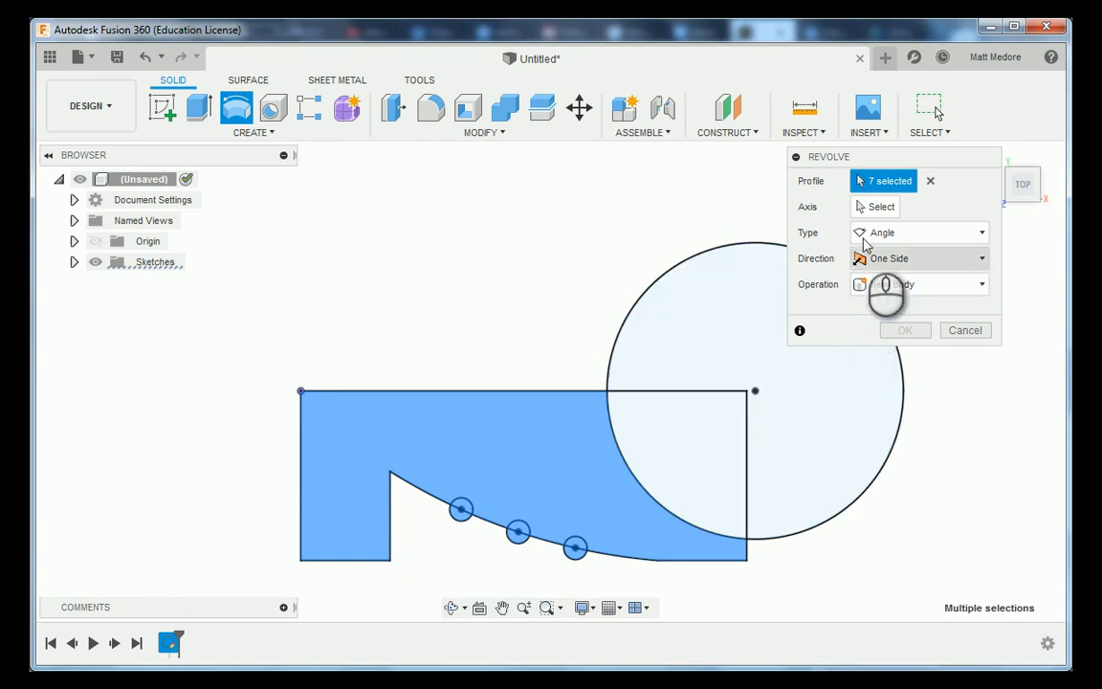
Revolve the selected profiles 360 degrees around the profile's long horizontal edge through the origin, as a new body.
click(873, 207)
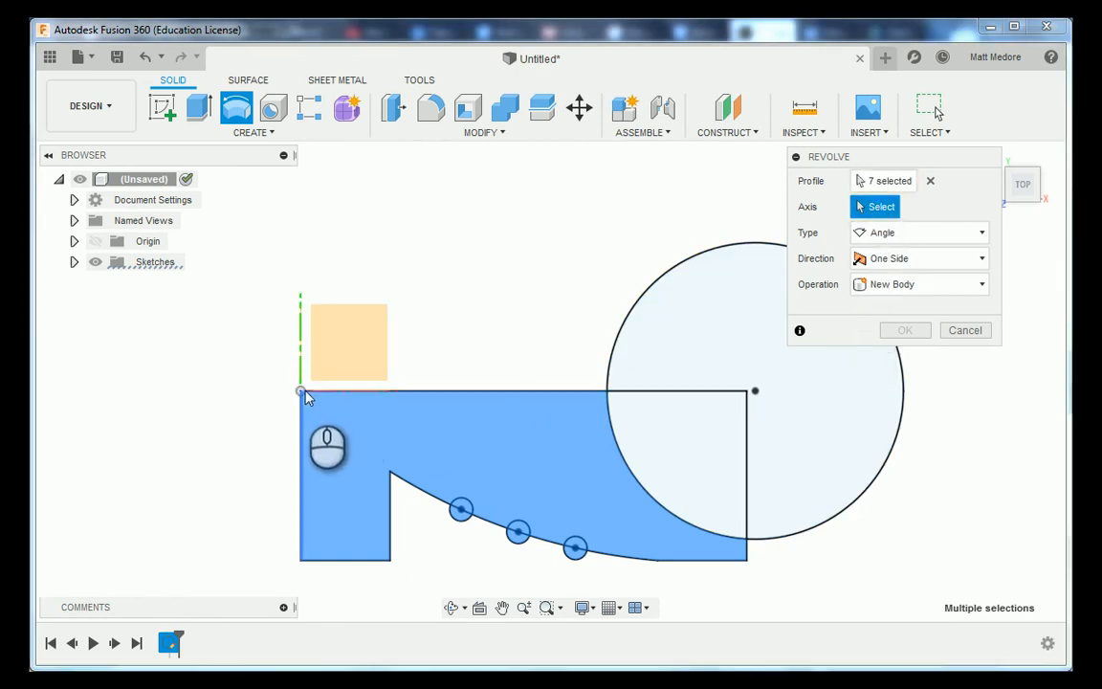
click(508, 392)
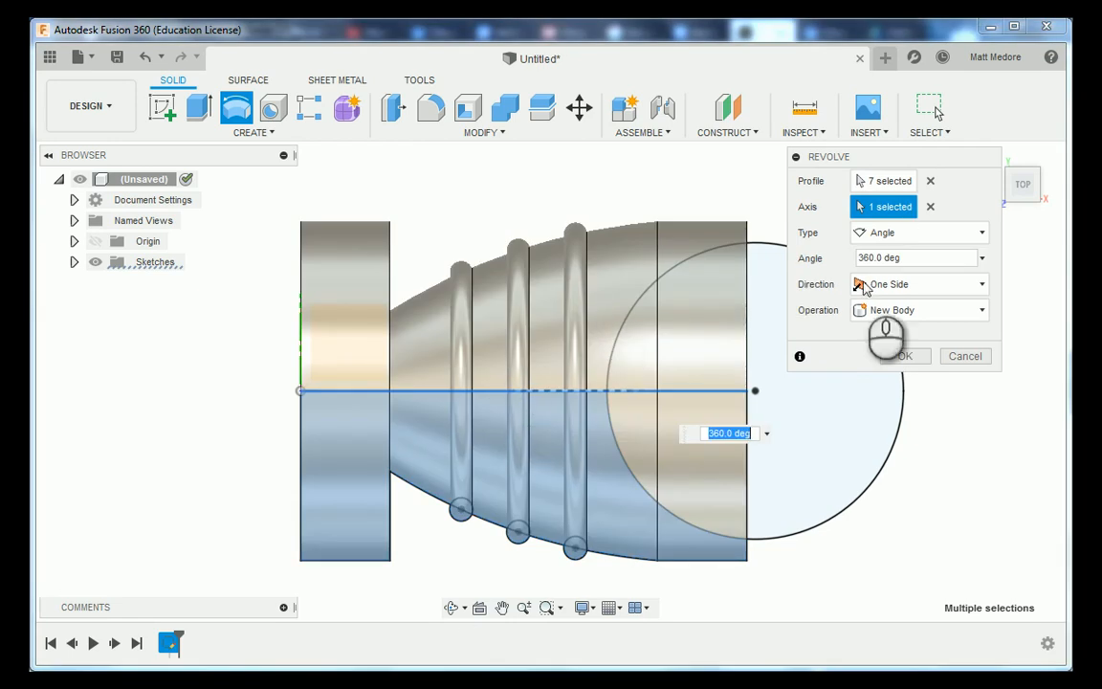
click(903, 357)
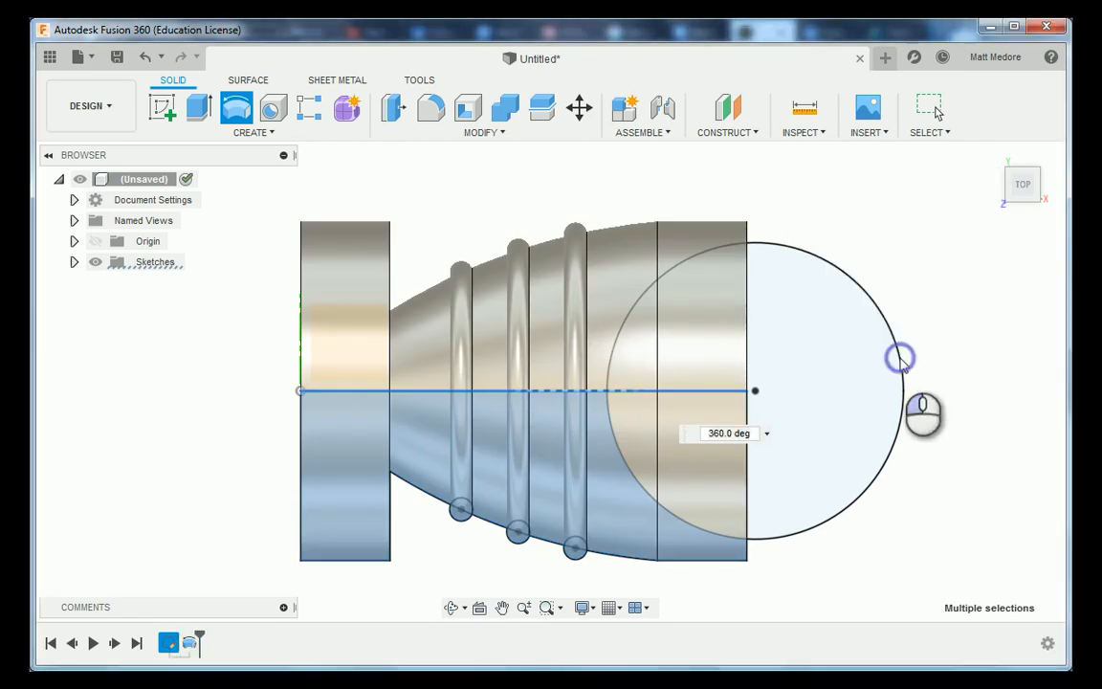
shift+middle_drag(918, 384, 893, 411)
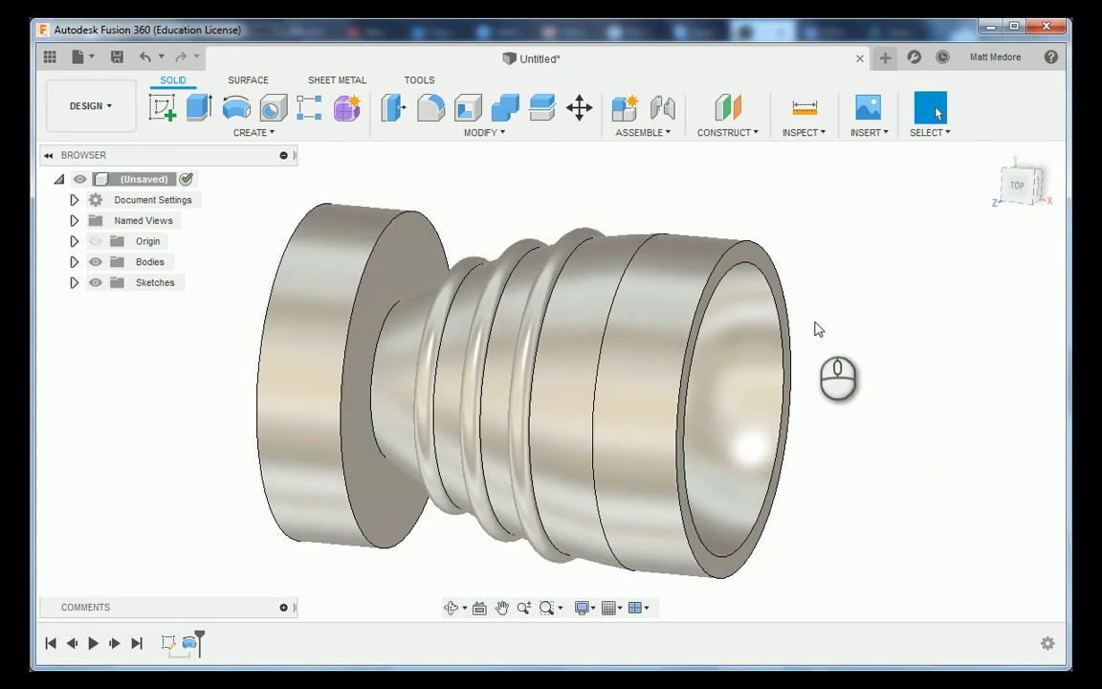
scroll(818, 329, up, 1)
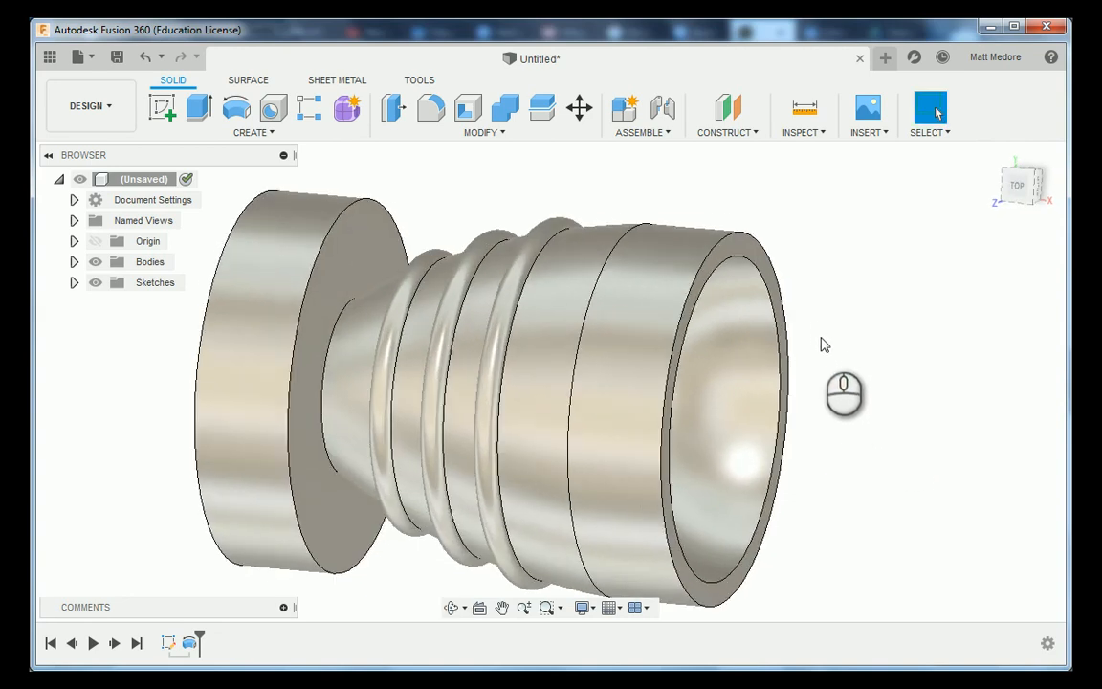
shift+middle_drag(824, 344, 842, 371)
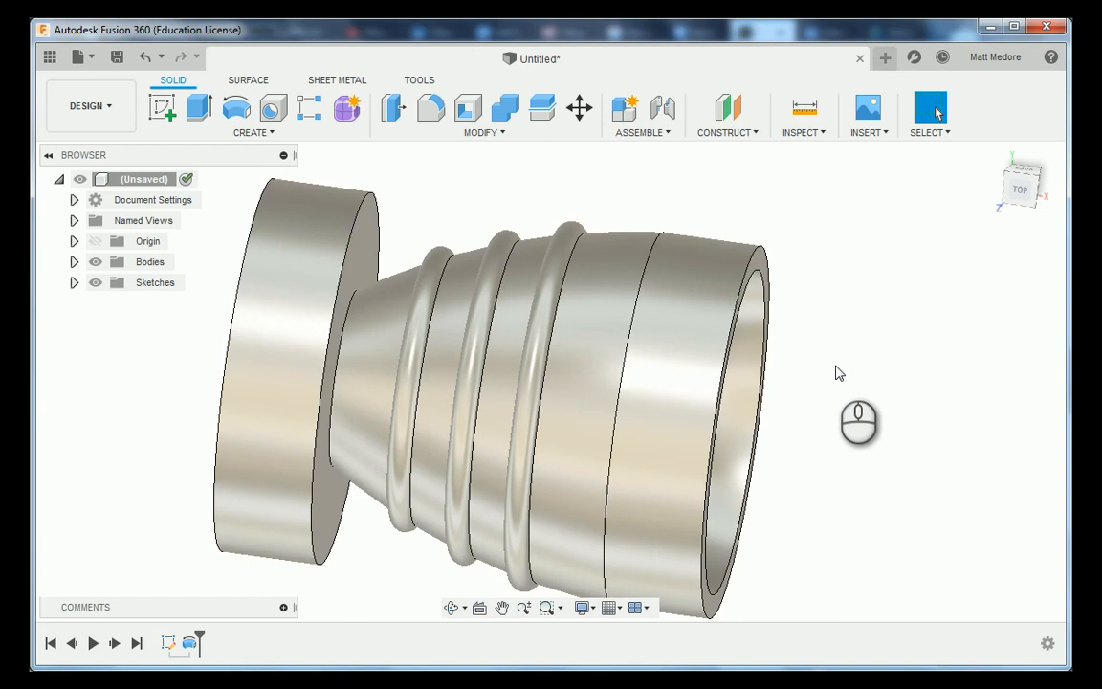
scroll(835, 373, down, 1)
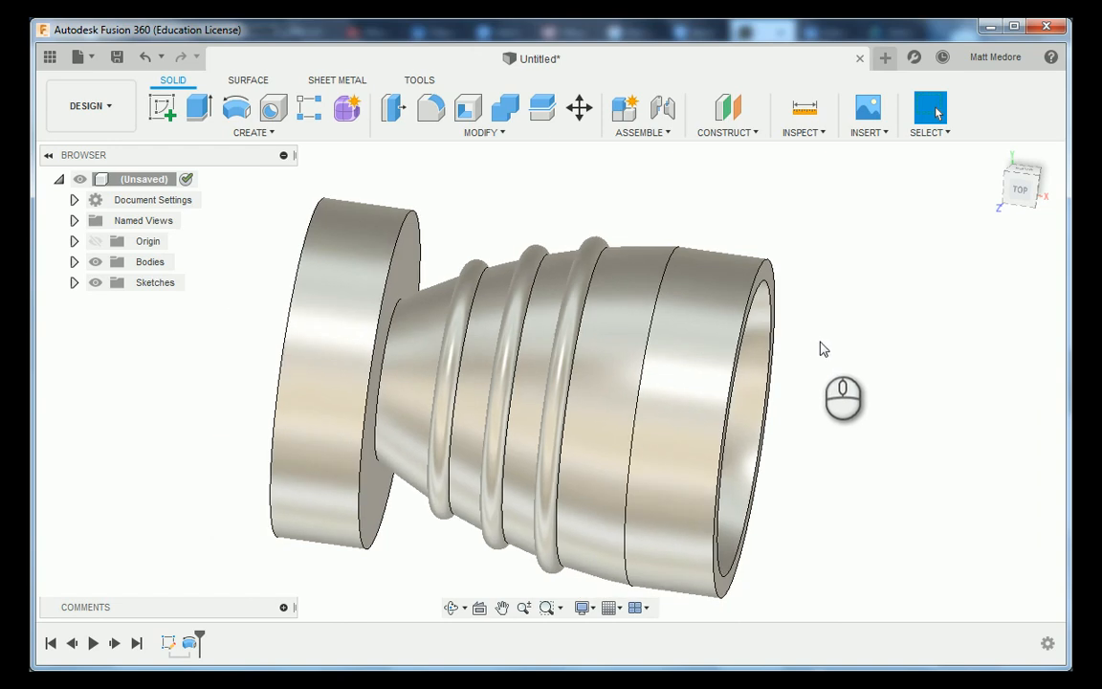
scroll(819, 349, up, 1)
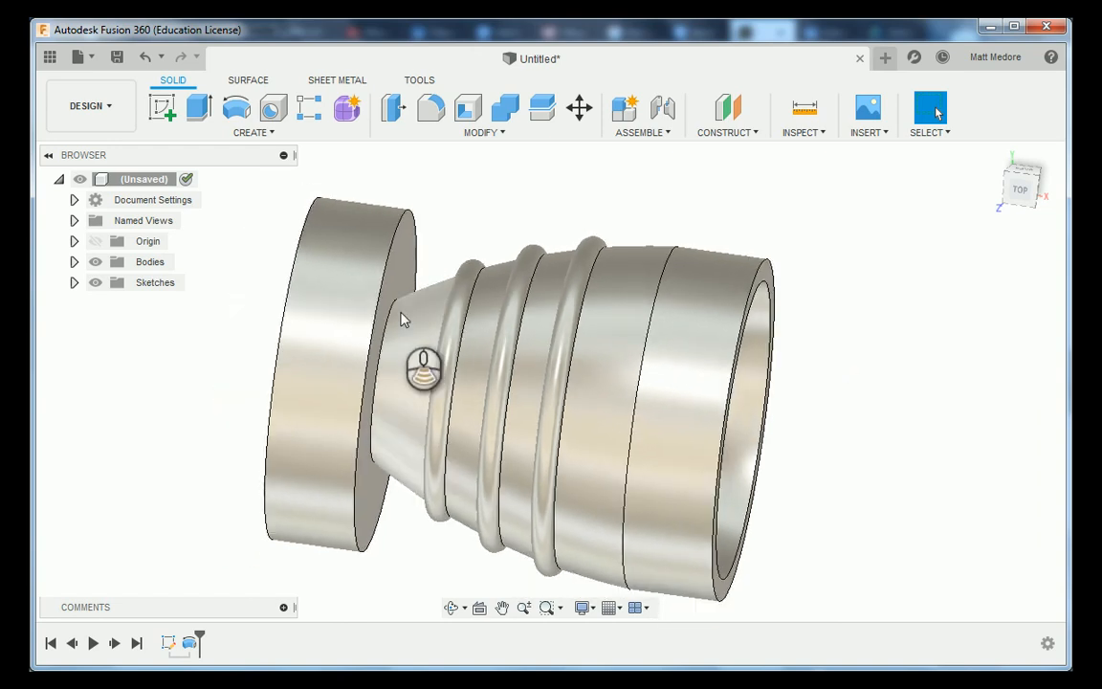
Fillet the edge where the tapered body meets the flange with a constant radius of 0.06 in.
scroll(387, 317, up, 3)
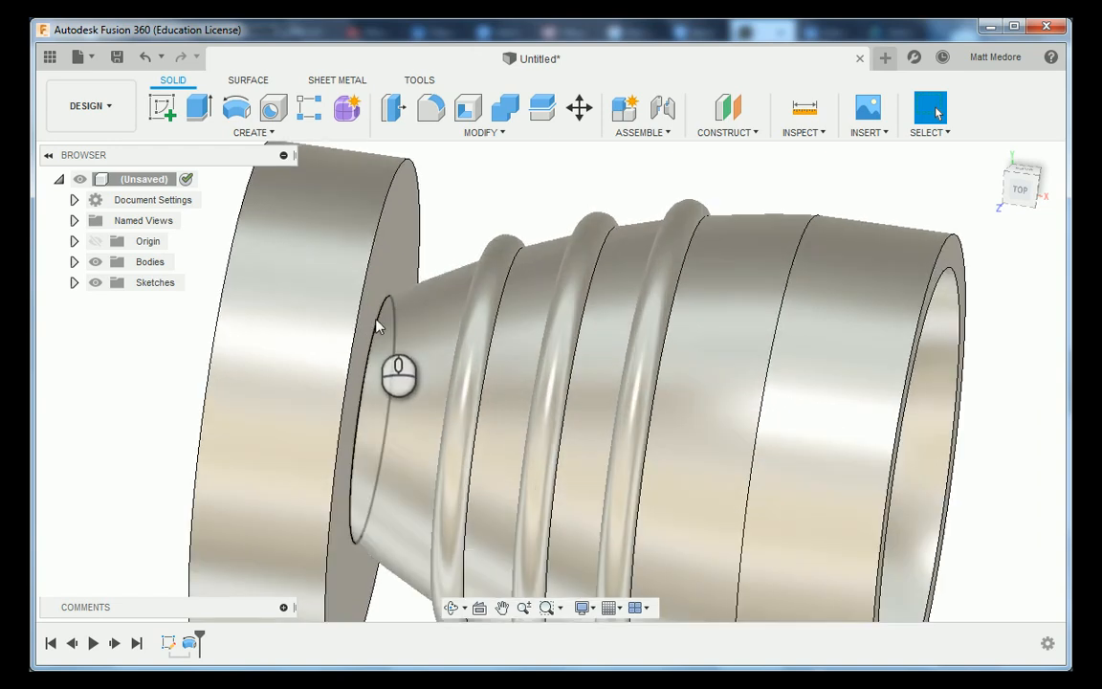
click(489, 137)
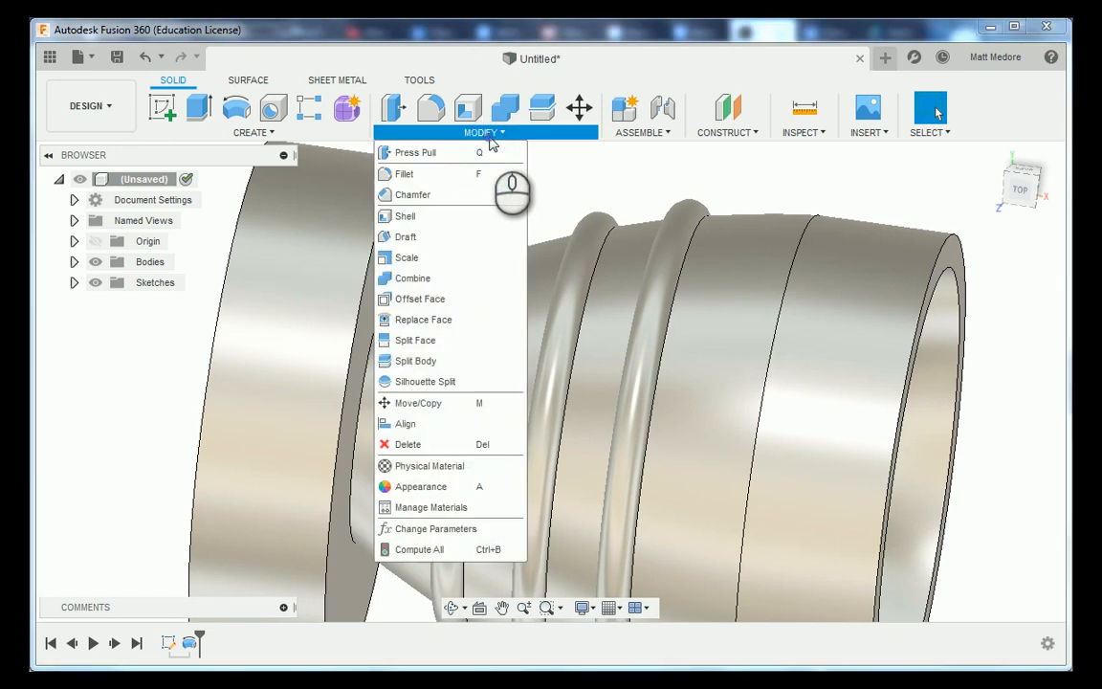
click(435, 176)
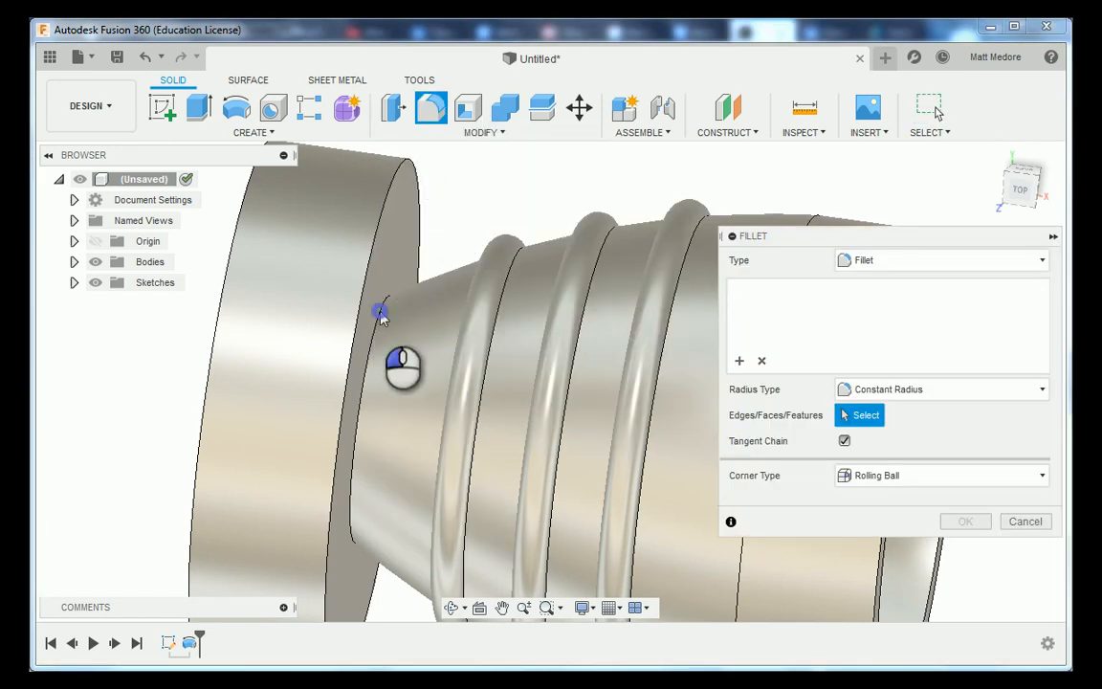
click(383, 350)
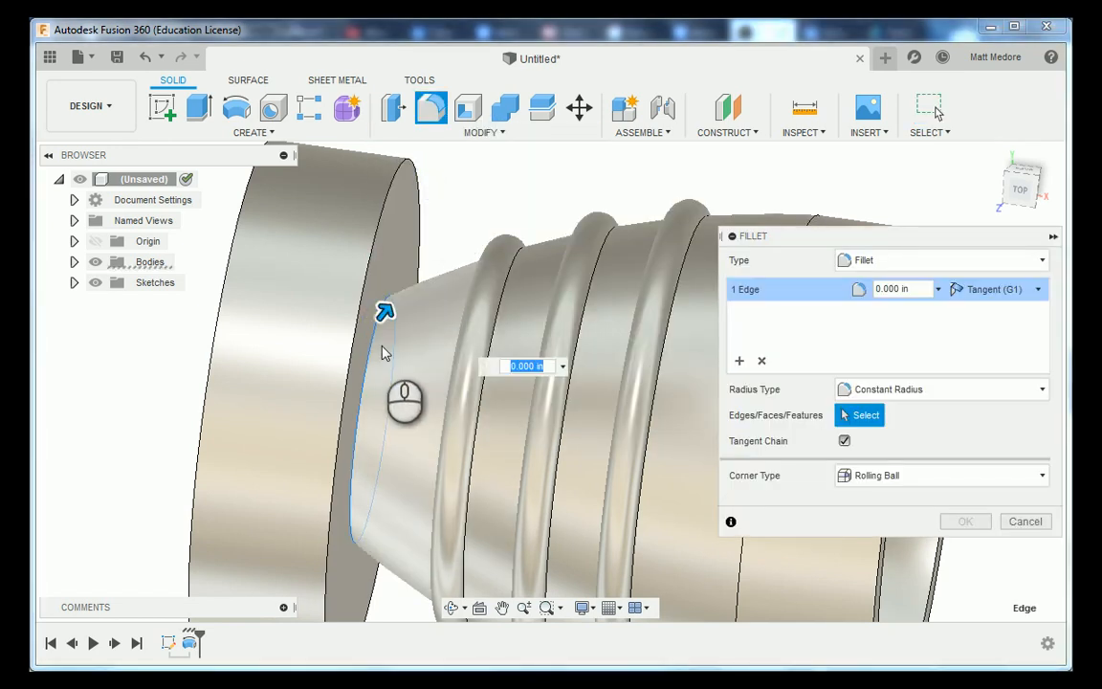
text(.06)
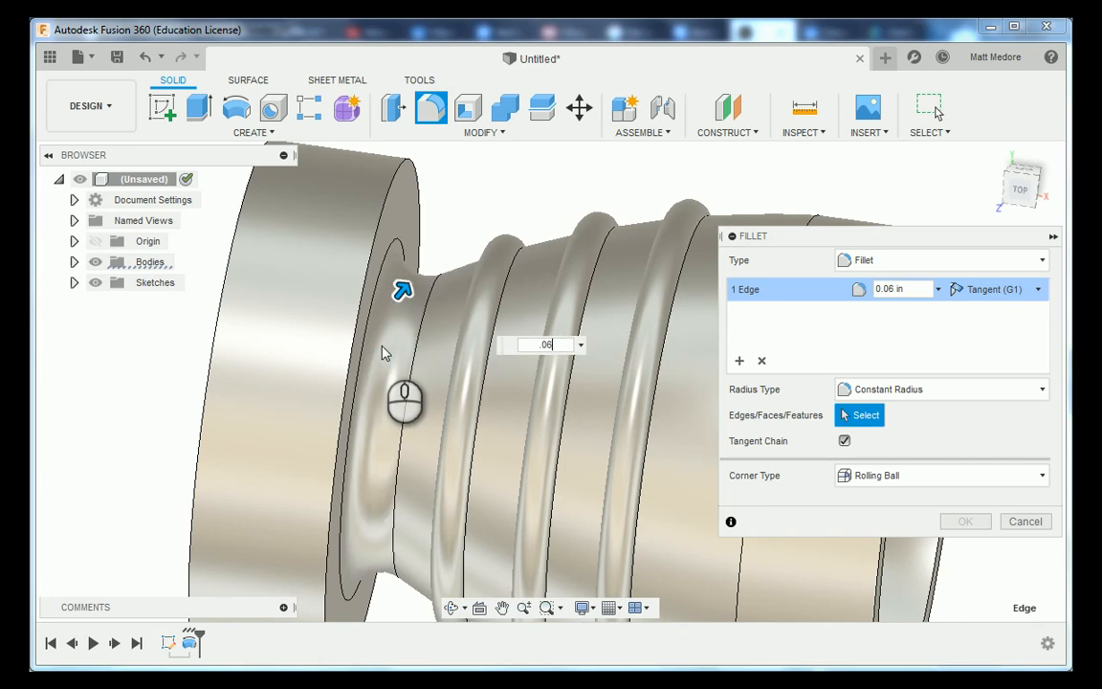
key(Return)
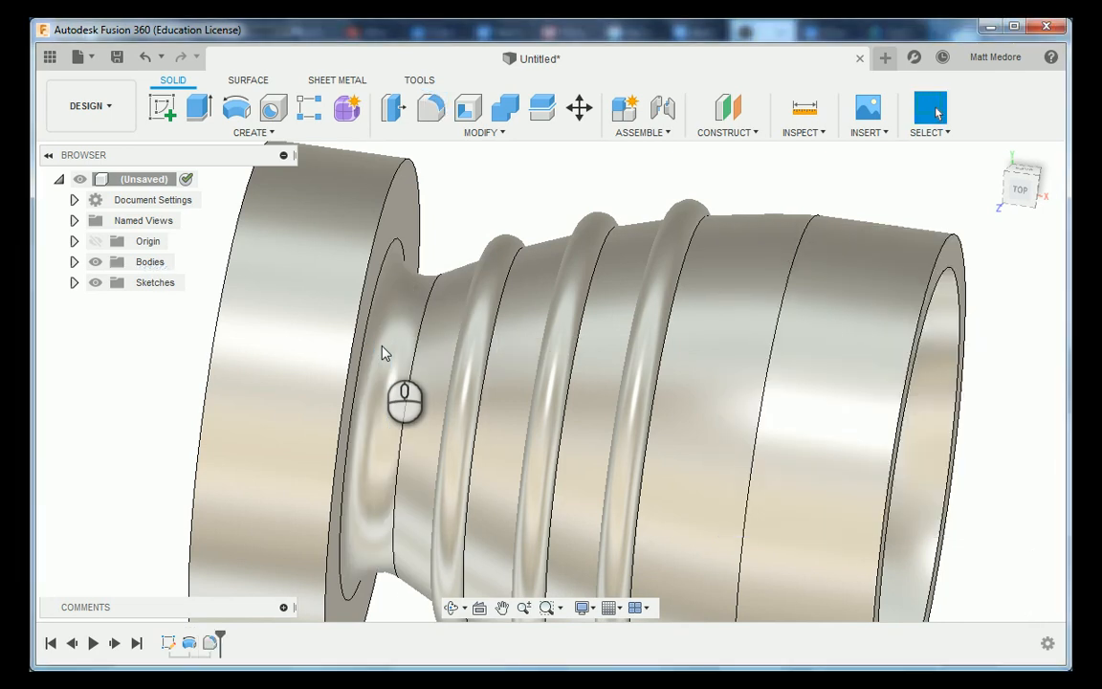
Fillet the six edges on both sides of the three rounded ribs with a constant radius of 0.02 in.
shift+middle_drag(381, 353, 496, 319)
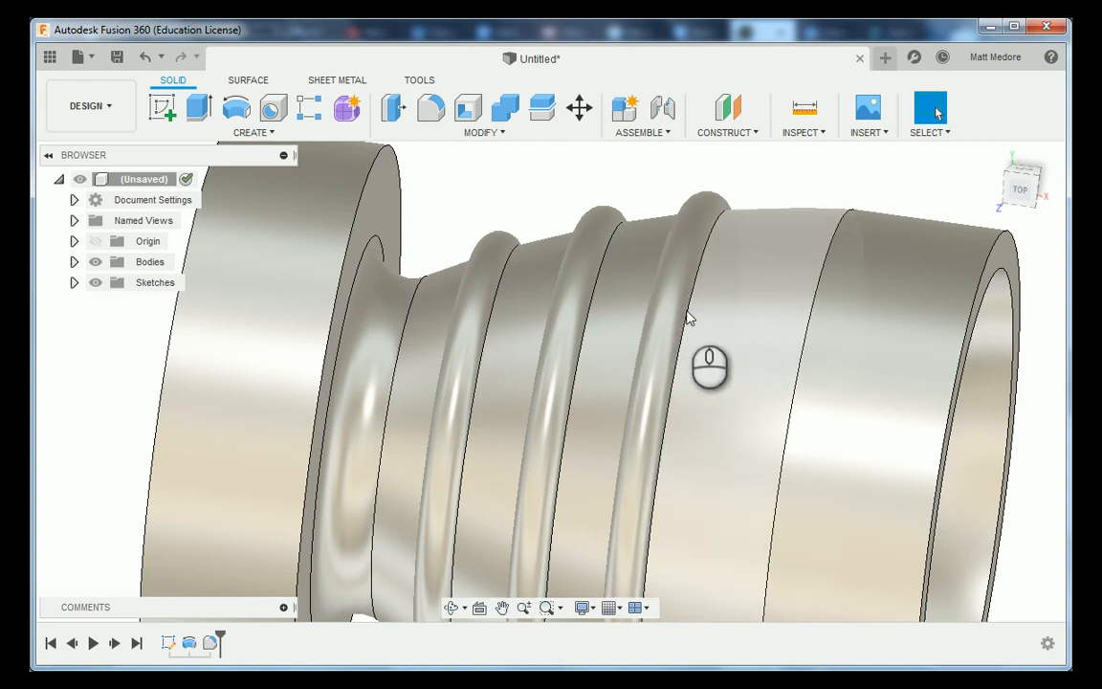
scroll(590, 423, down, 3)
right_click(755, 199)
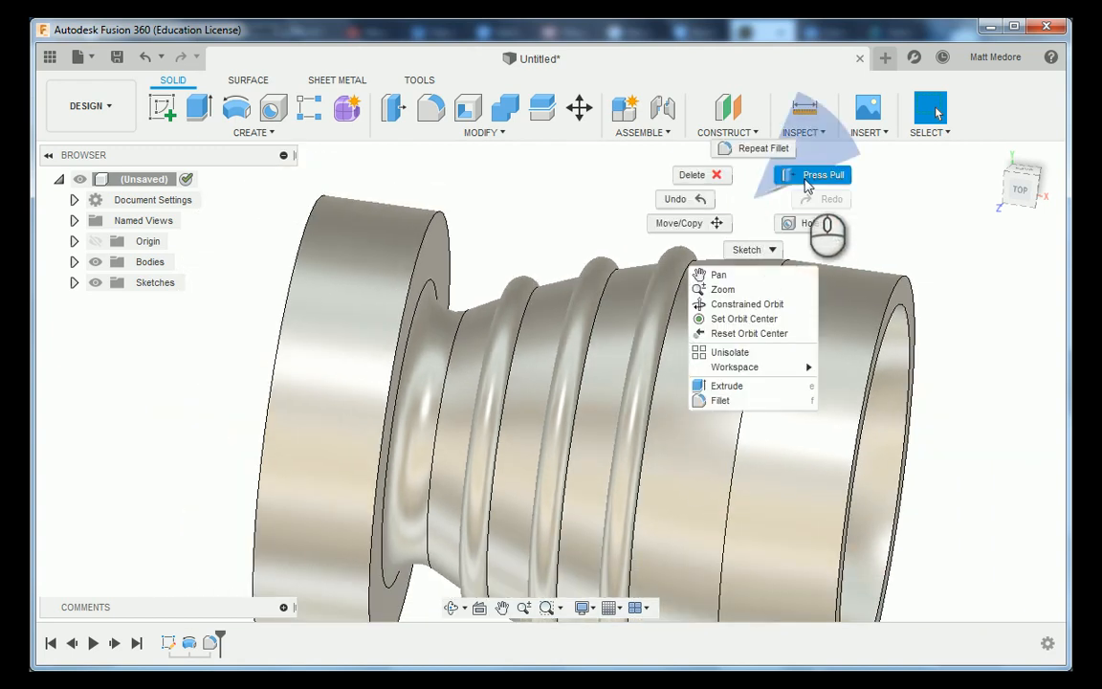
click(761, 150)
scroll(688, 287, up, 3)
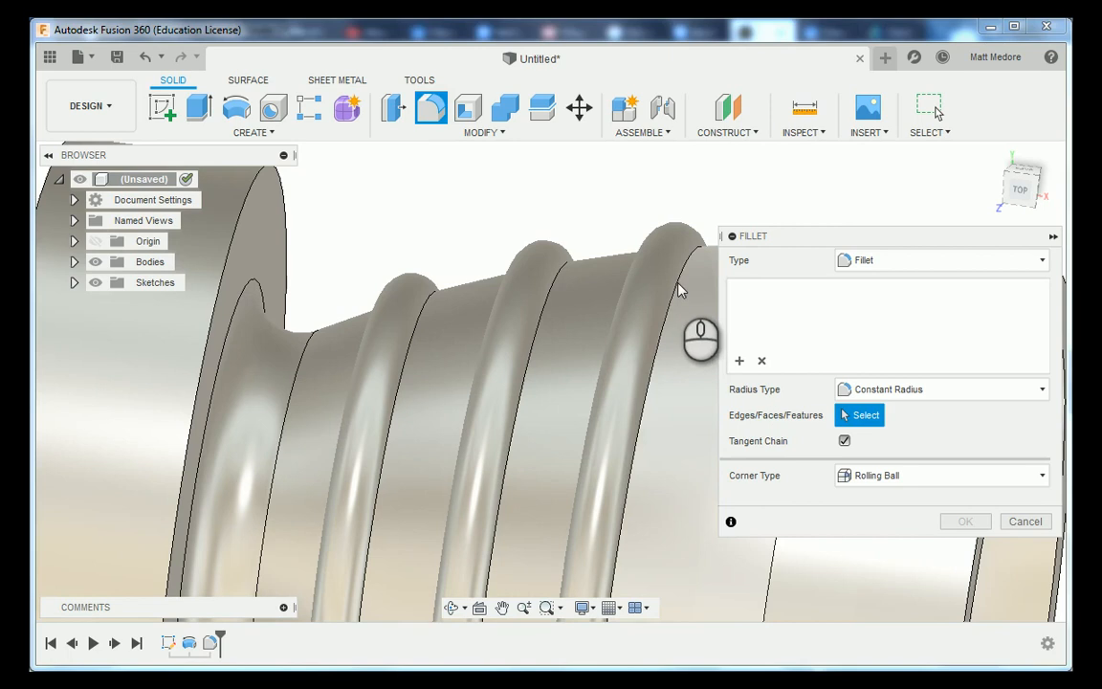
click(681, 287)
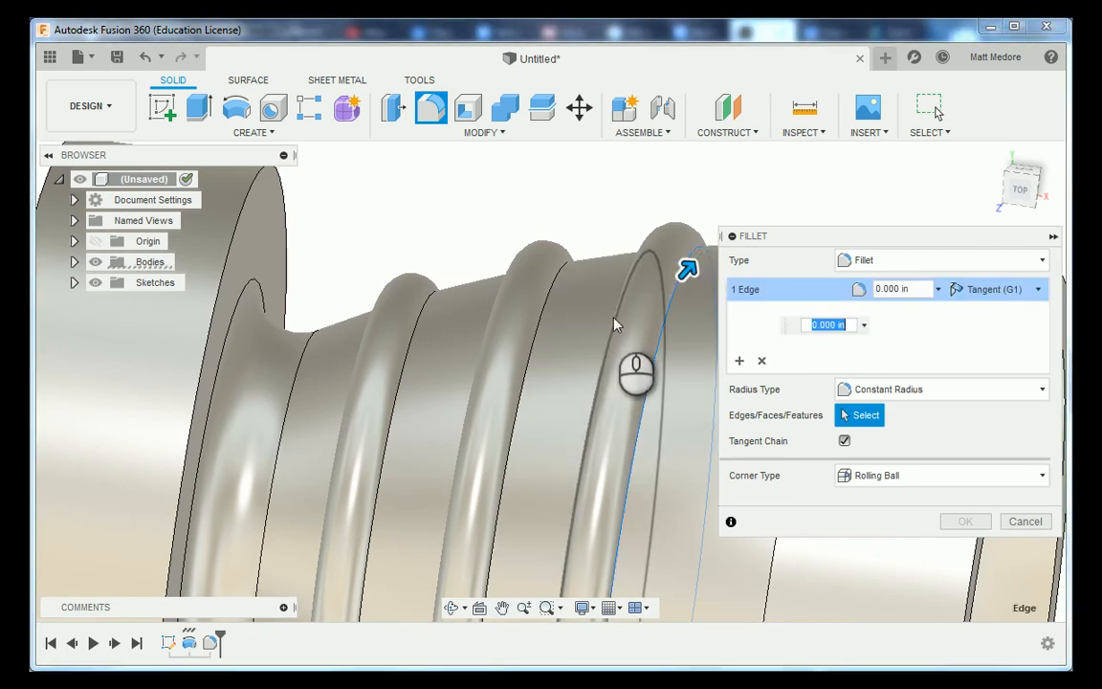
click(612, 316)
click(494, 313)
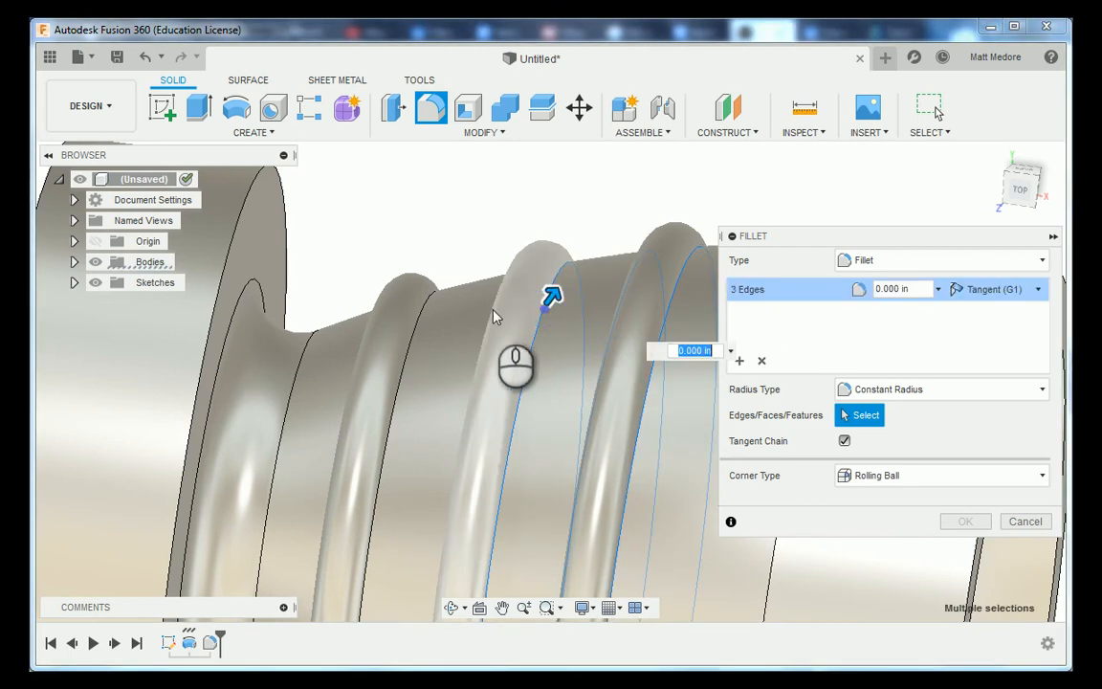
click(418, 323)
click(425, 295)
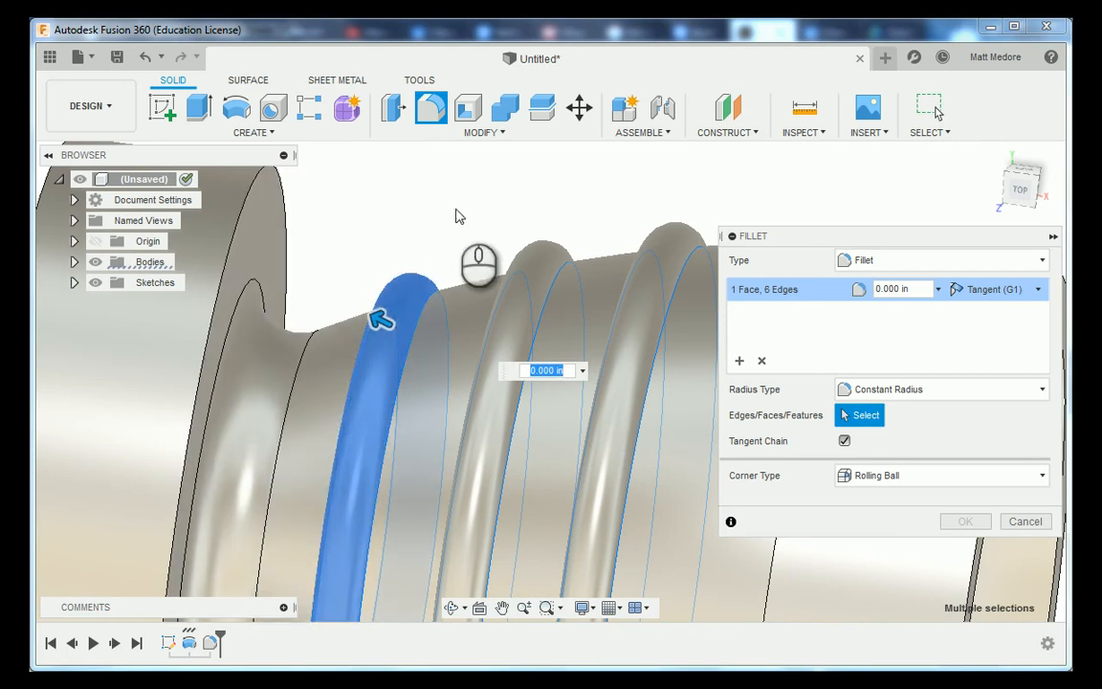
mouse_move(455, 216)
shift+middle_down()
mouse_move(409, 272)
mouse_move(363, 251)
shift+middle_up()
click(397, 292)
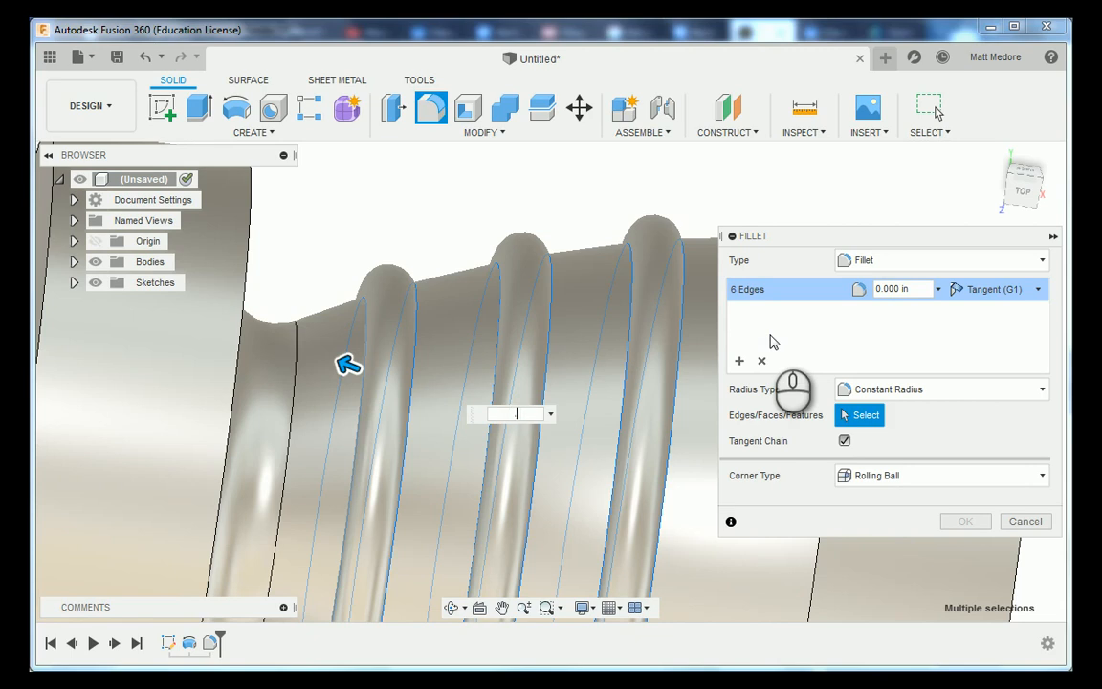
key(Return)
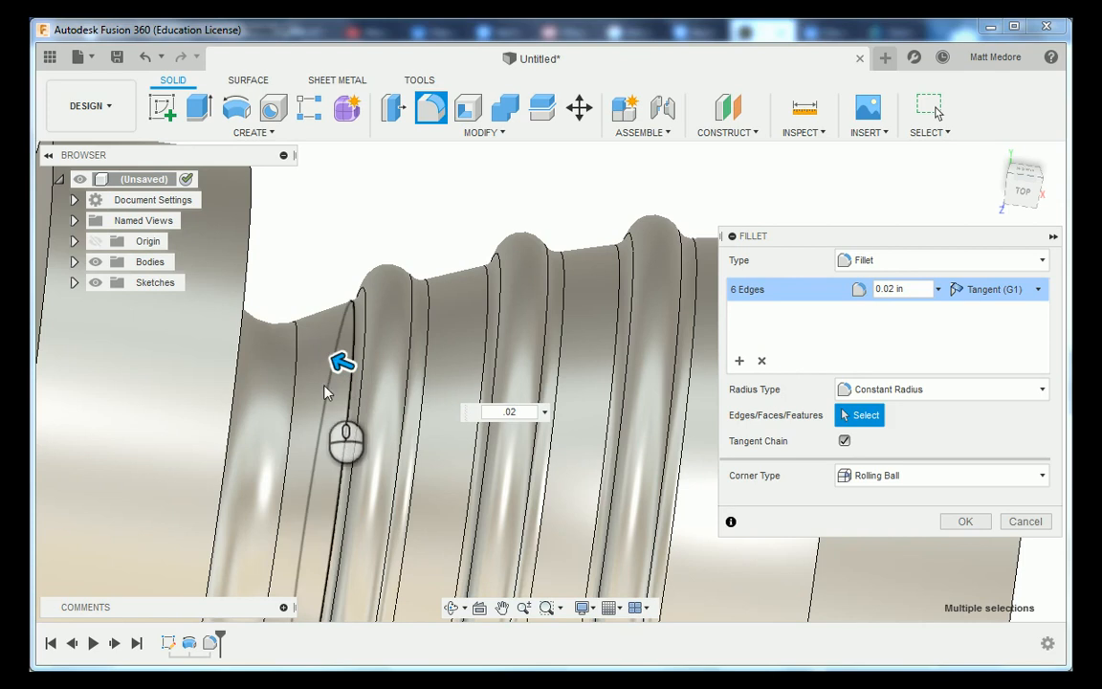
click(965, 522)
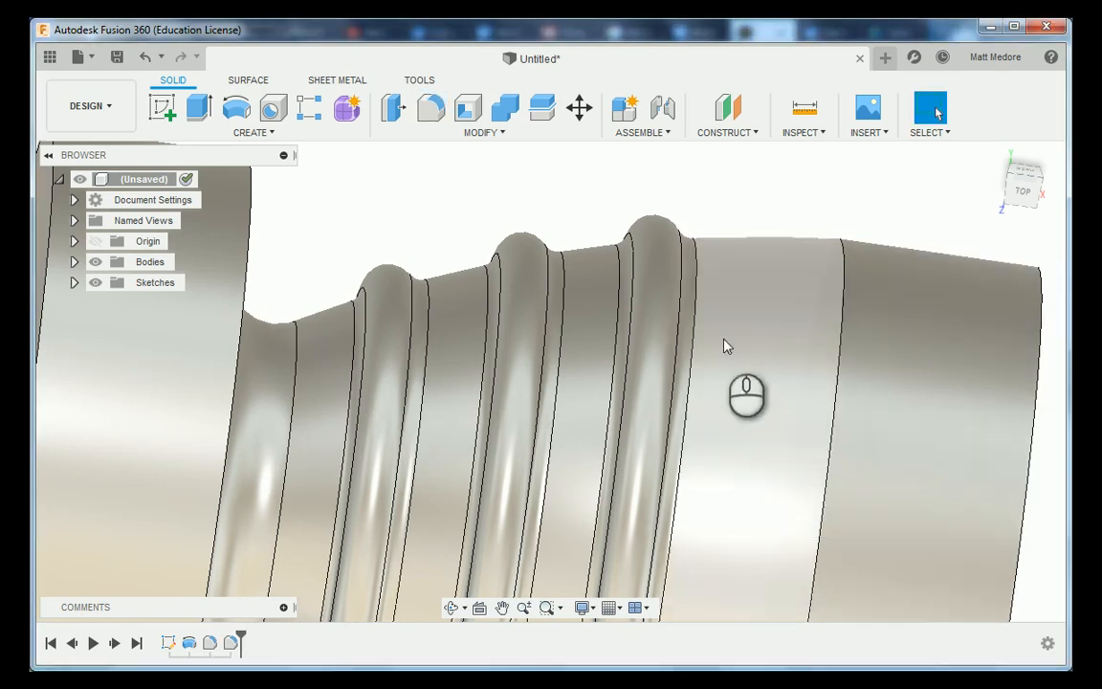
Start a sketch on the flange's flat end face and draw a 0.85 in diameter circle centered on the origin.
scroll(634, 389, down, 5)
shift+middle_drag(593, 265, 555, 271)
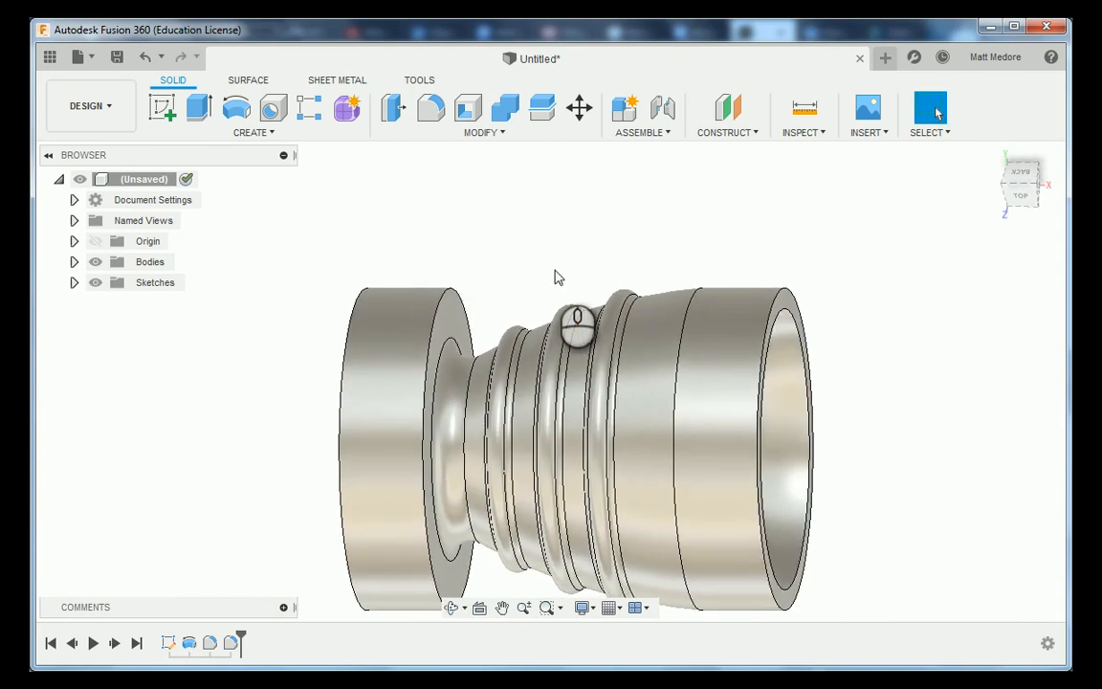
shift+middle_drag(553, 269, 642, 271)
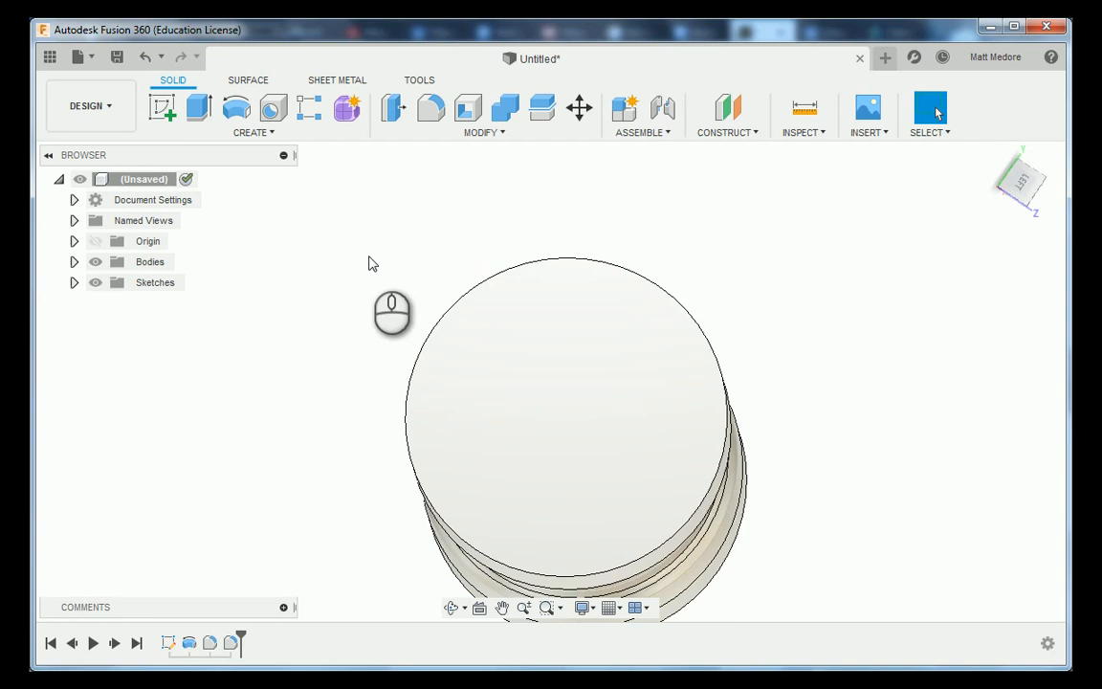
key(c)
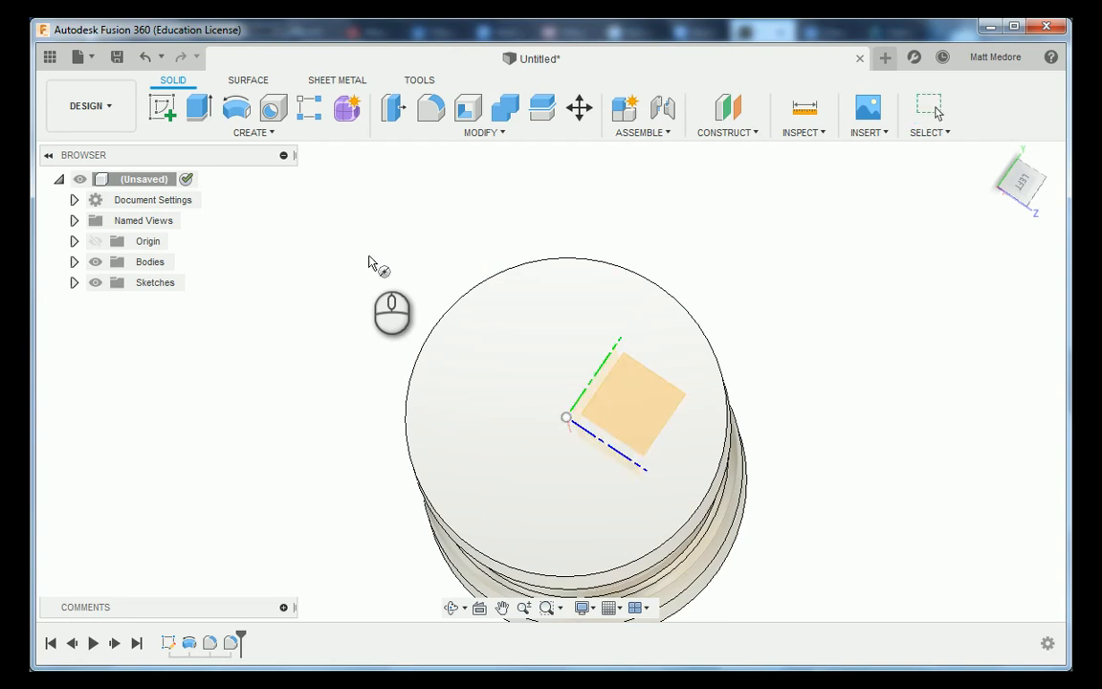
click(491, 387)
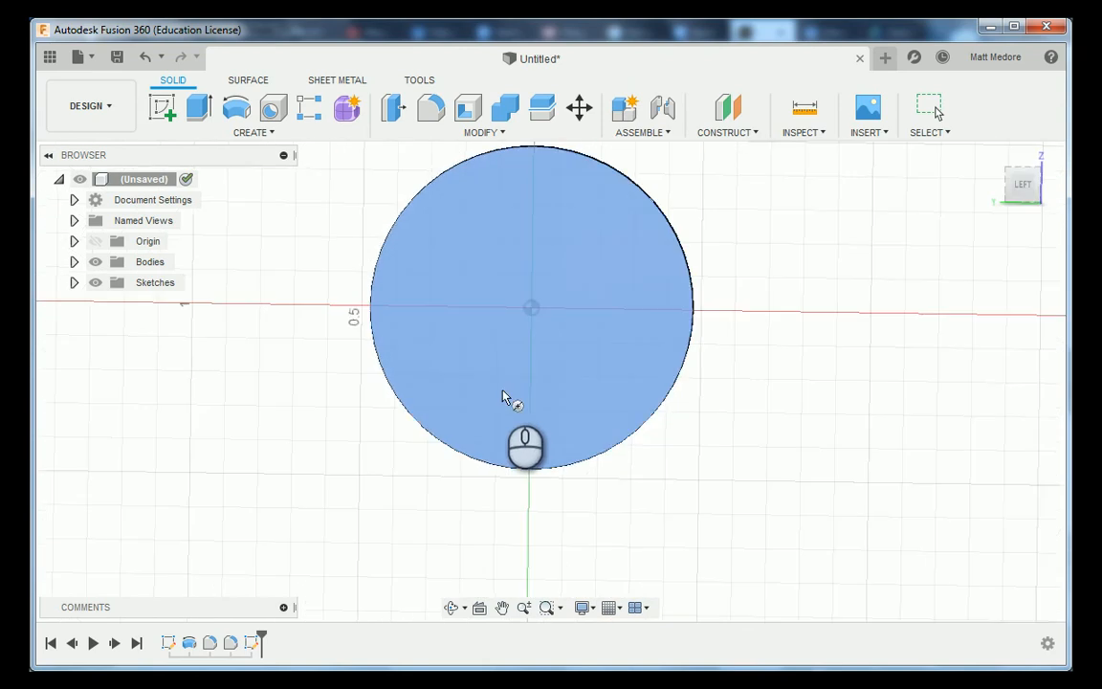
click(529, 309)
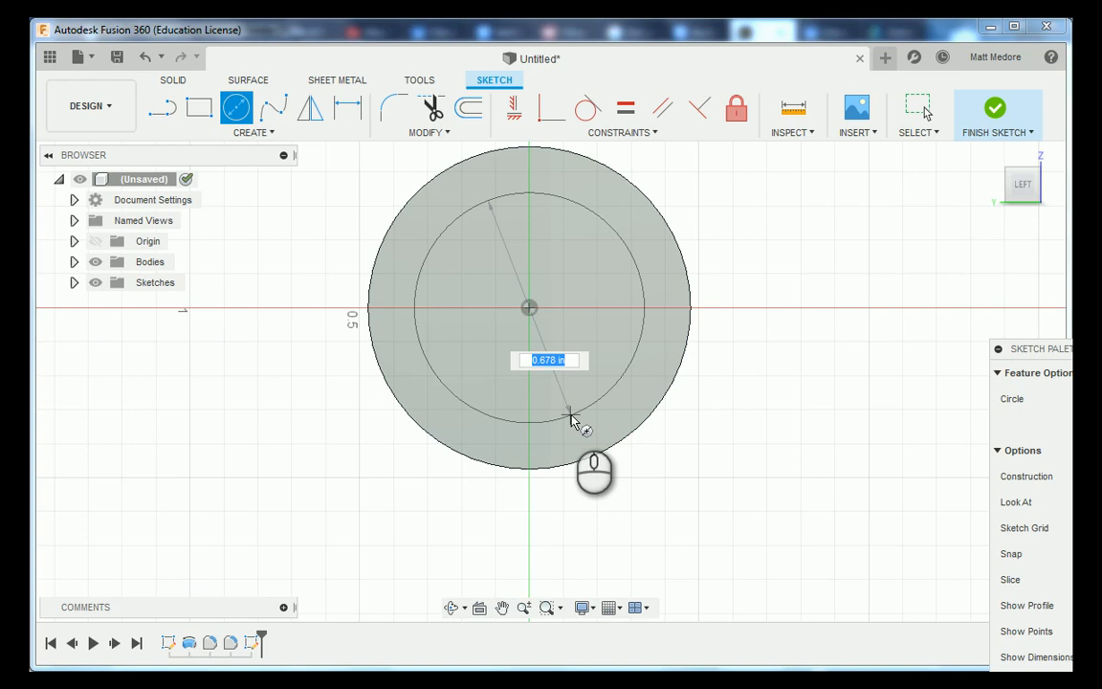
text(.85)
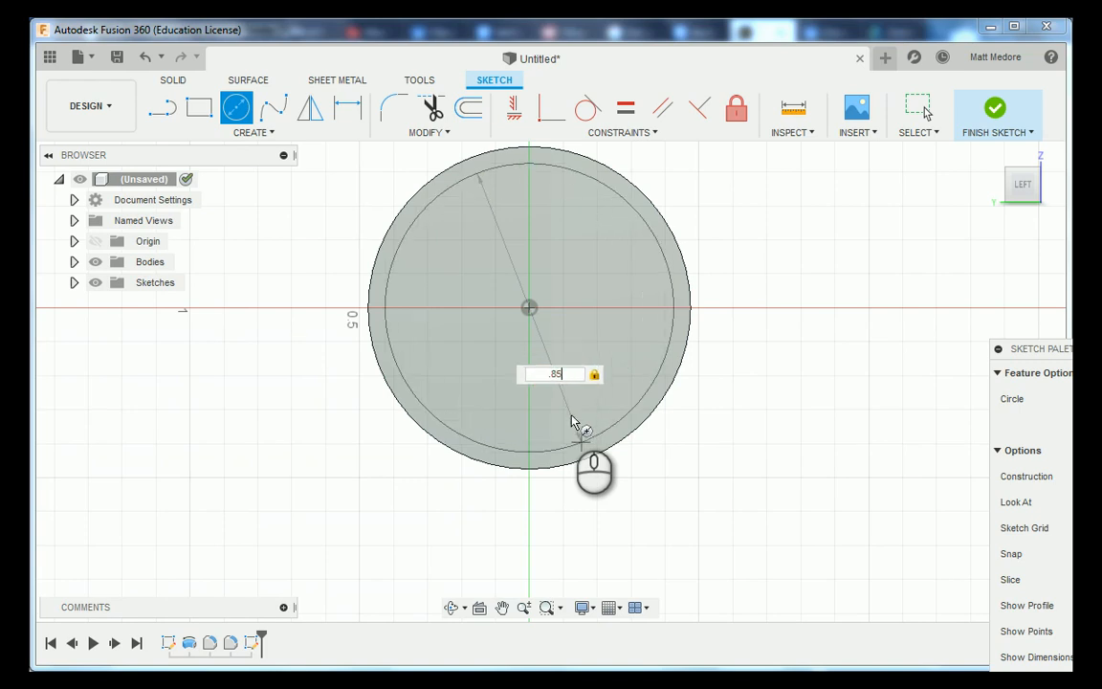
key(Return)
key(Escape)
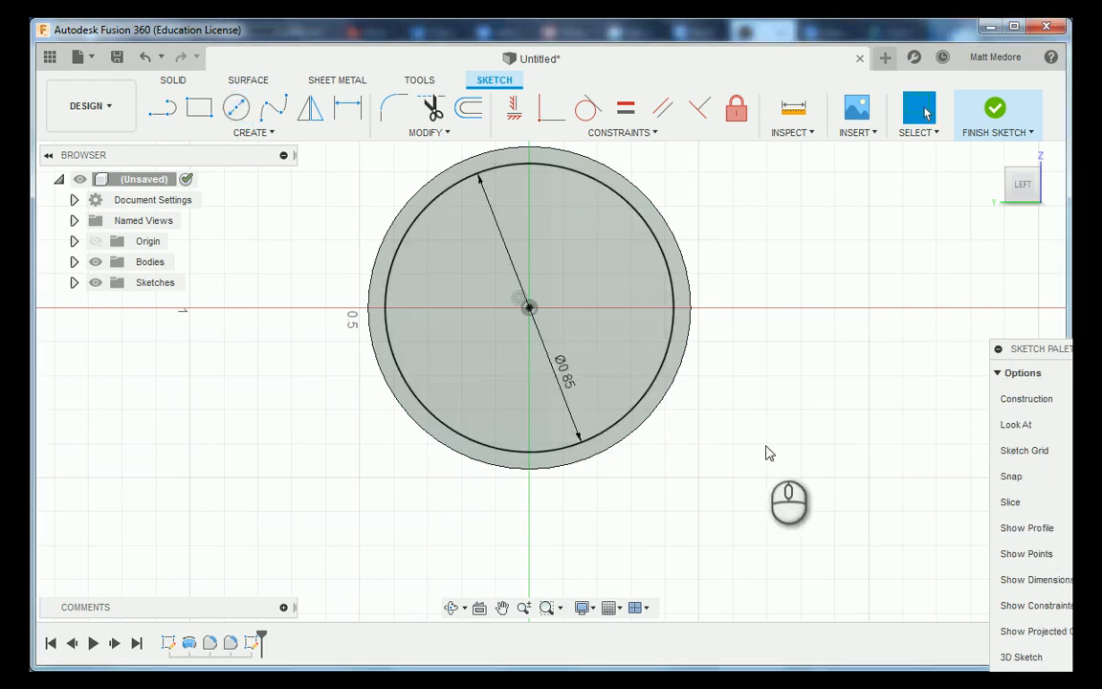
Draw a second circle of 0.65 in diameter, concentric with the 0.85 in circle.
key(c)
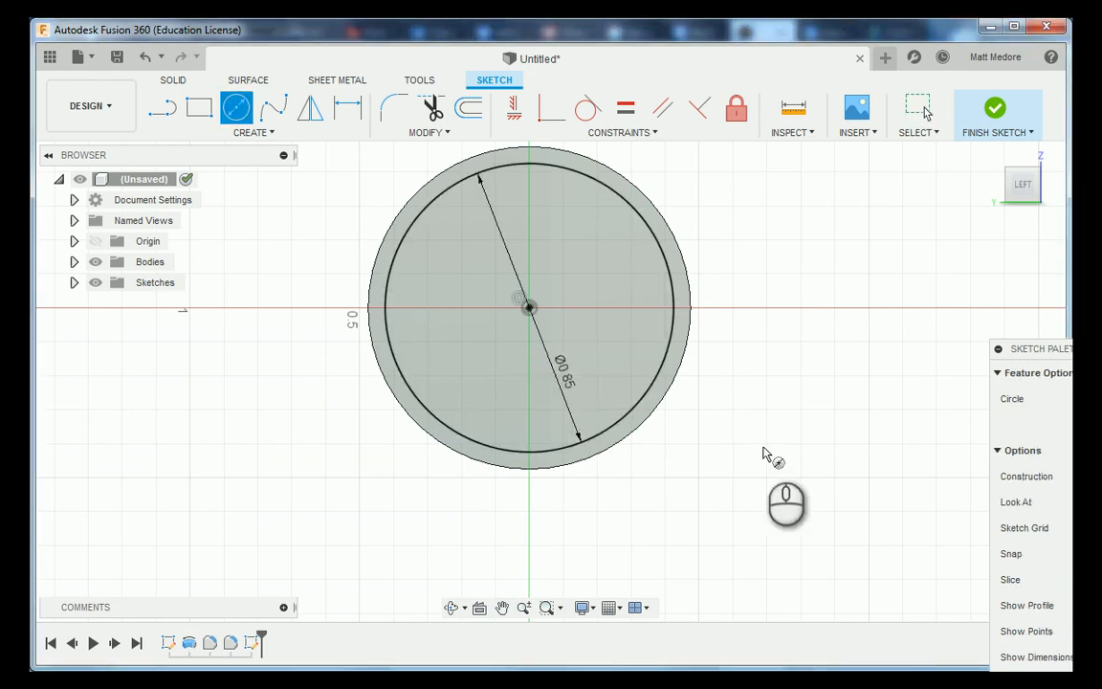
click(529, 307)
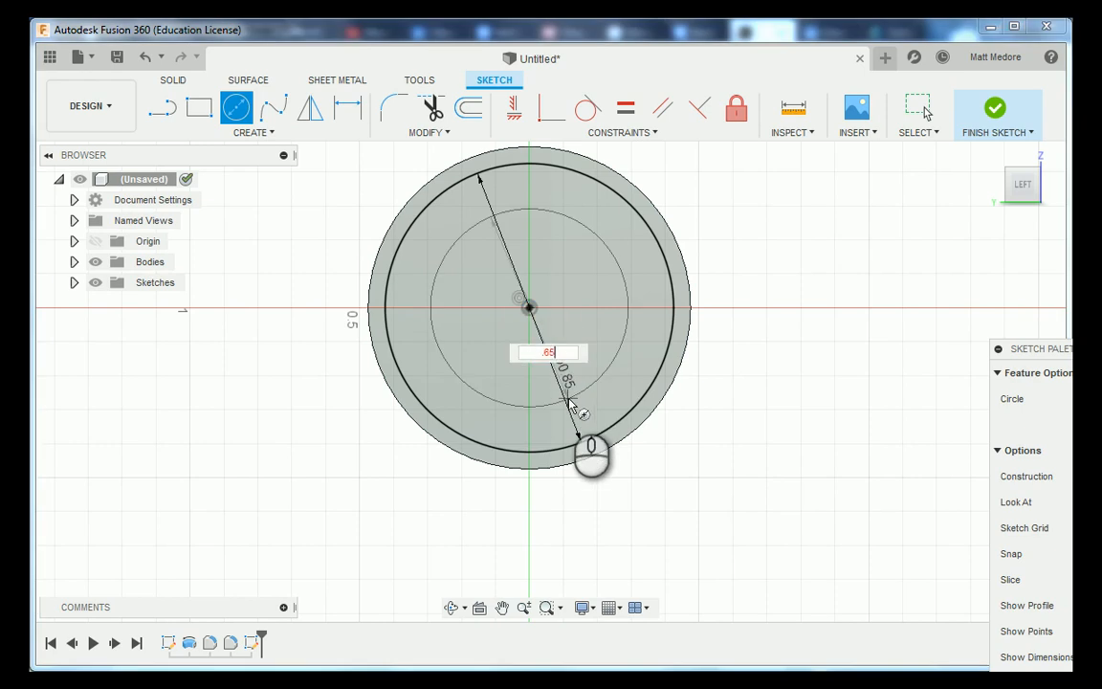
key(Tab)
key(Return)
key(Escape)
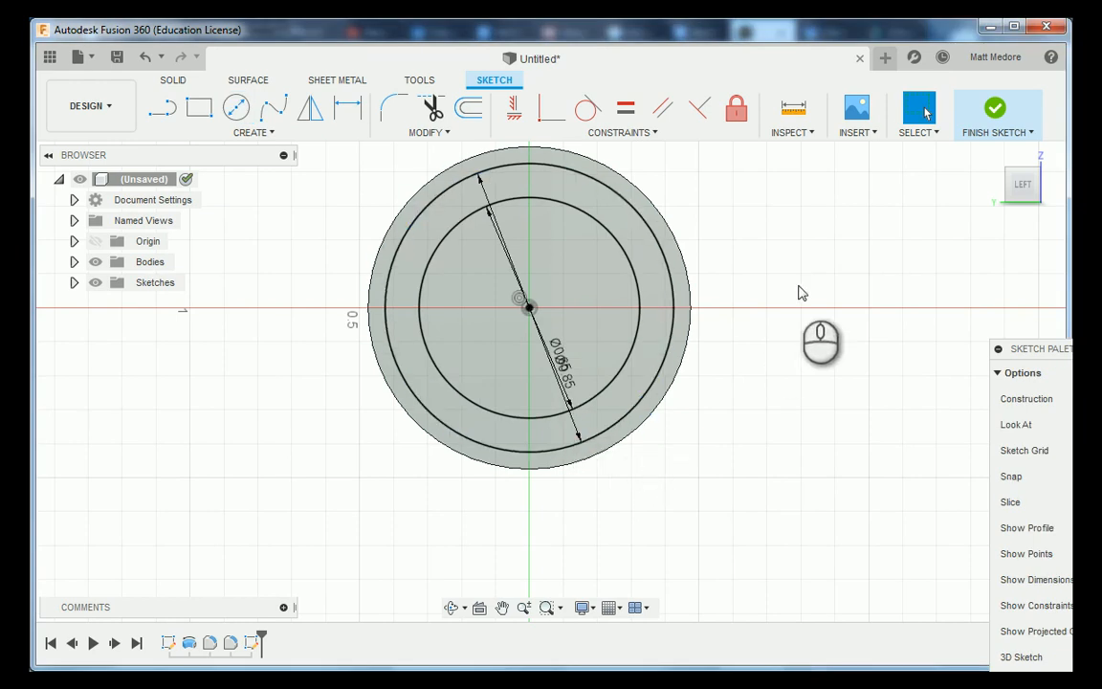
Leave the sketch with Press Pull and cut the ring profile between the two circles 0.07 in deep into the flange.
right_click(801, 211)
click(848, 188)
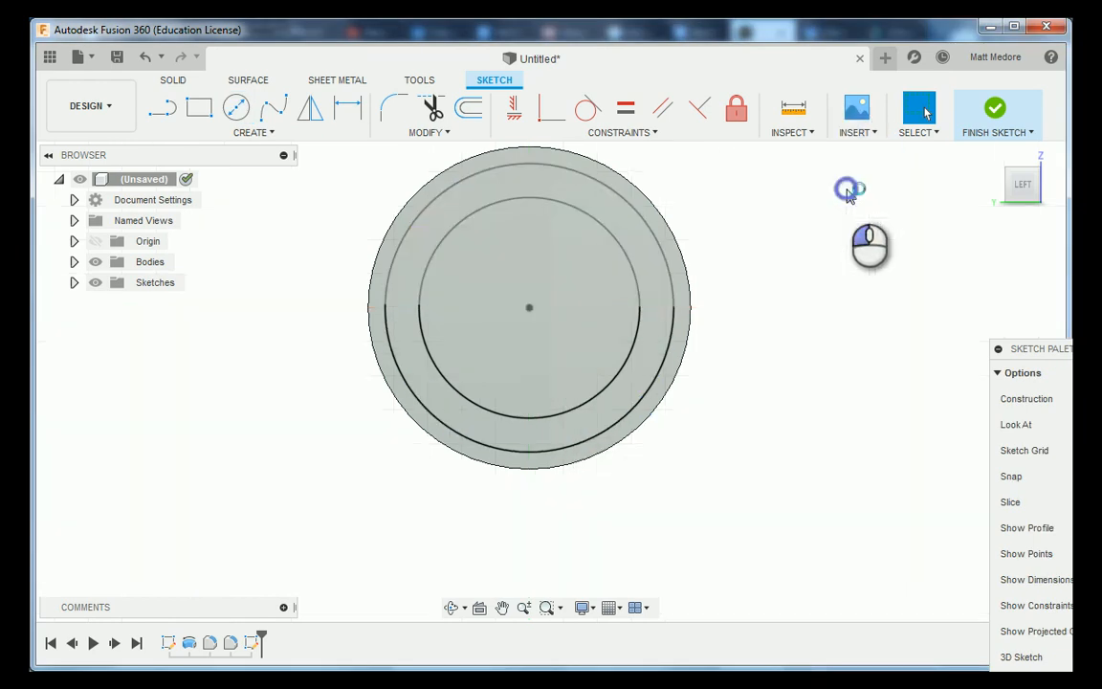
click(662, 338)
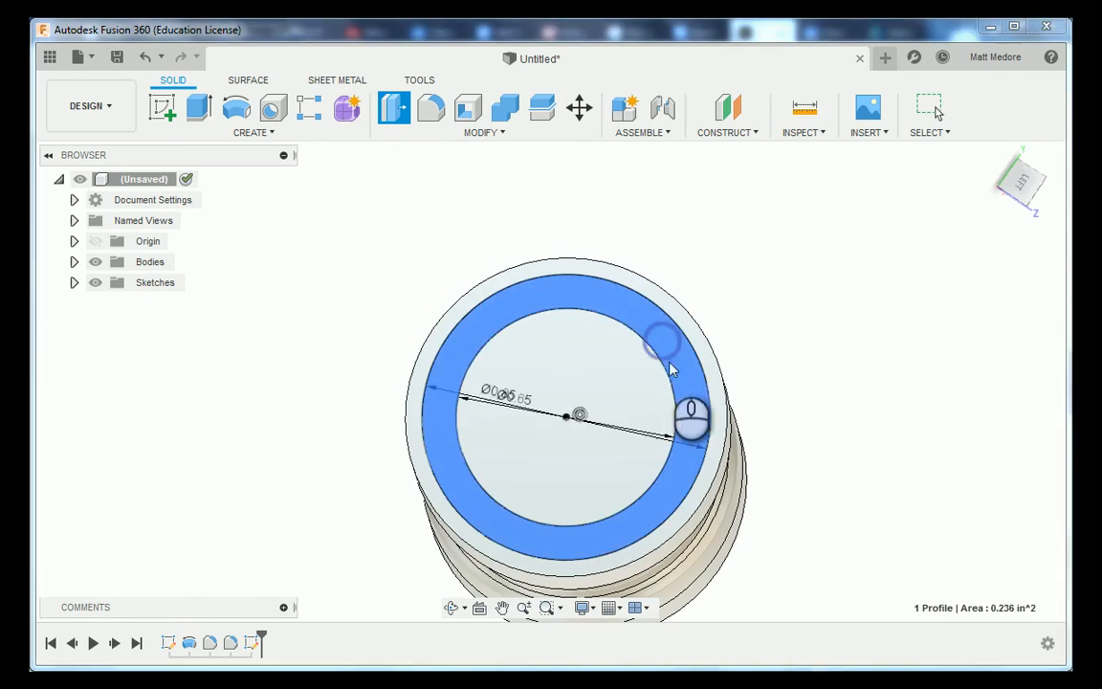
shift+middle_drag(777, 513, 776, 448)
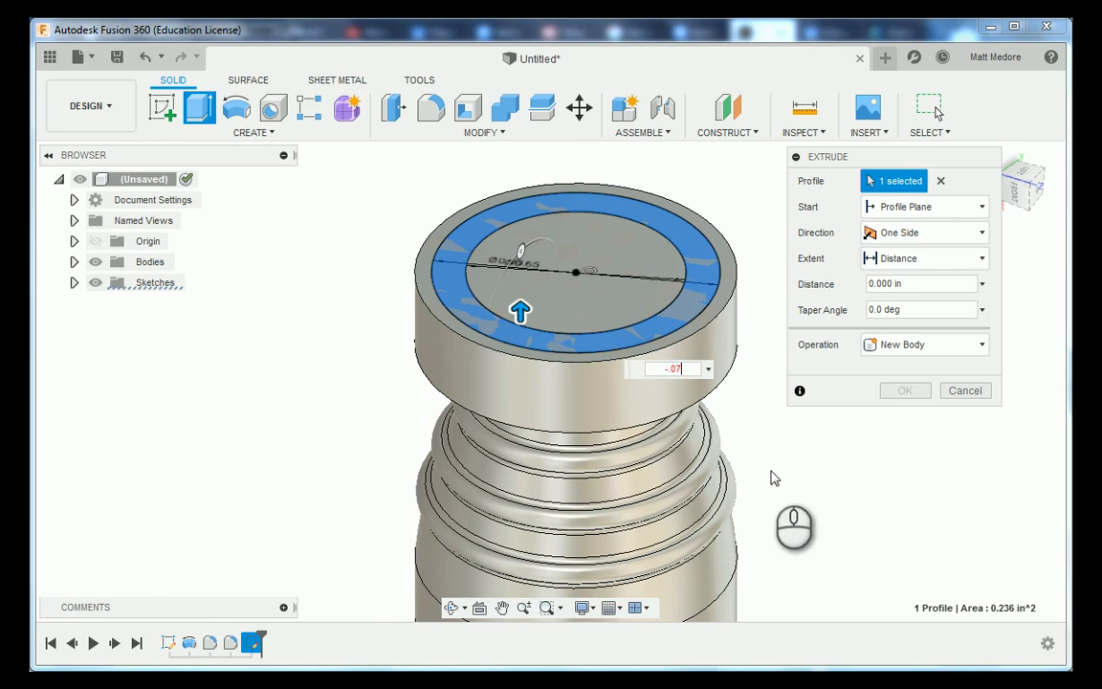
key(Return)
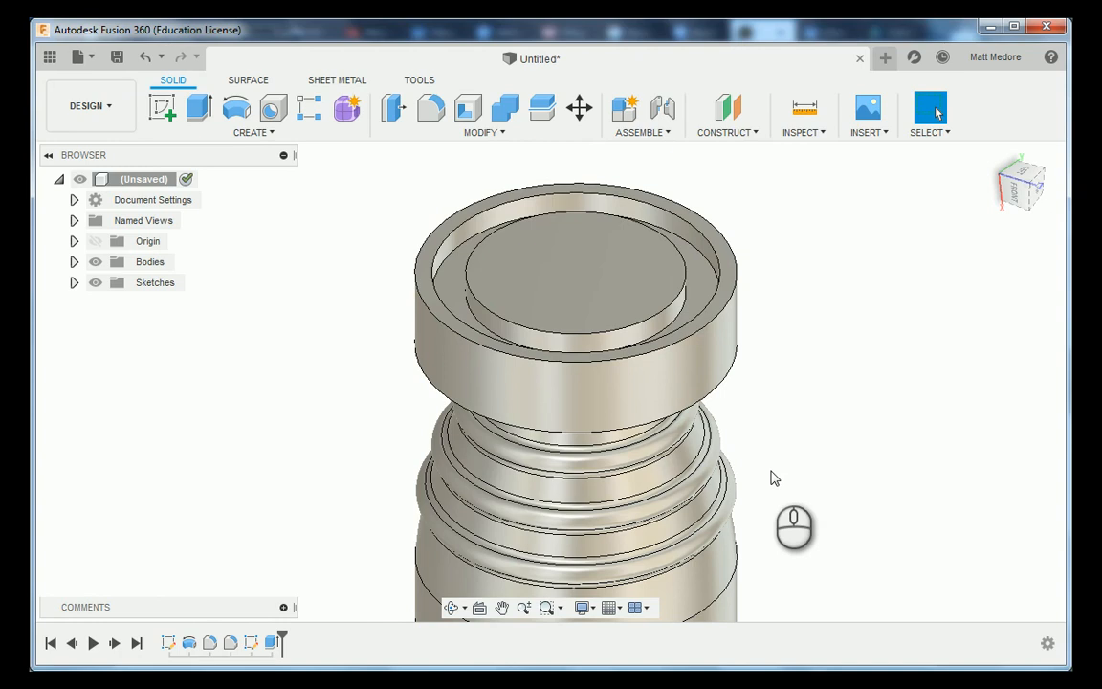
Show Sketch2 with the two concentric circles on the grooved end face again.
shift+middle_drag(818, 374, 820, 290)
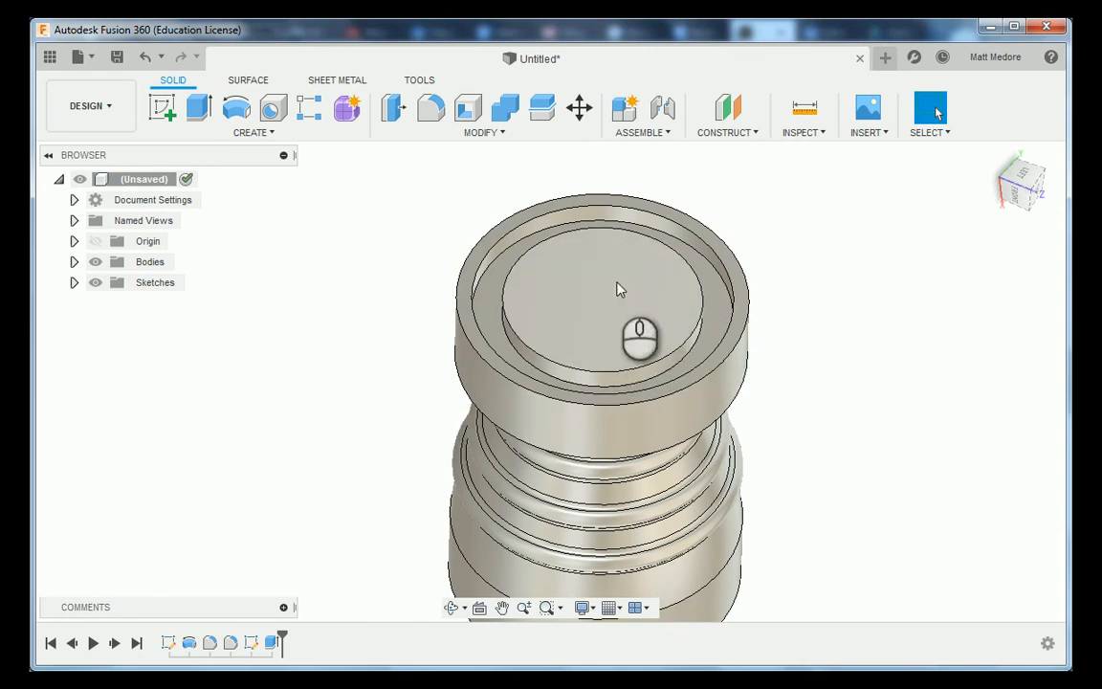
click(72, 283)
click(109, 325)
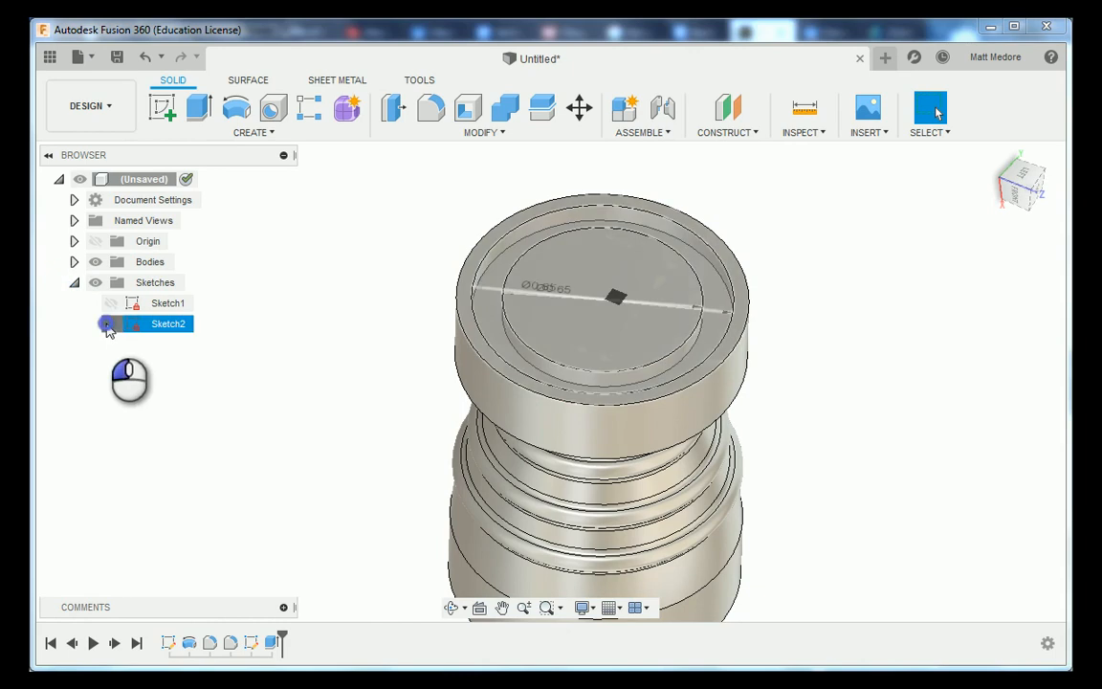
click(172, 450)
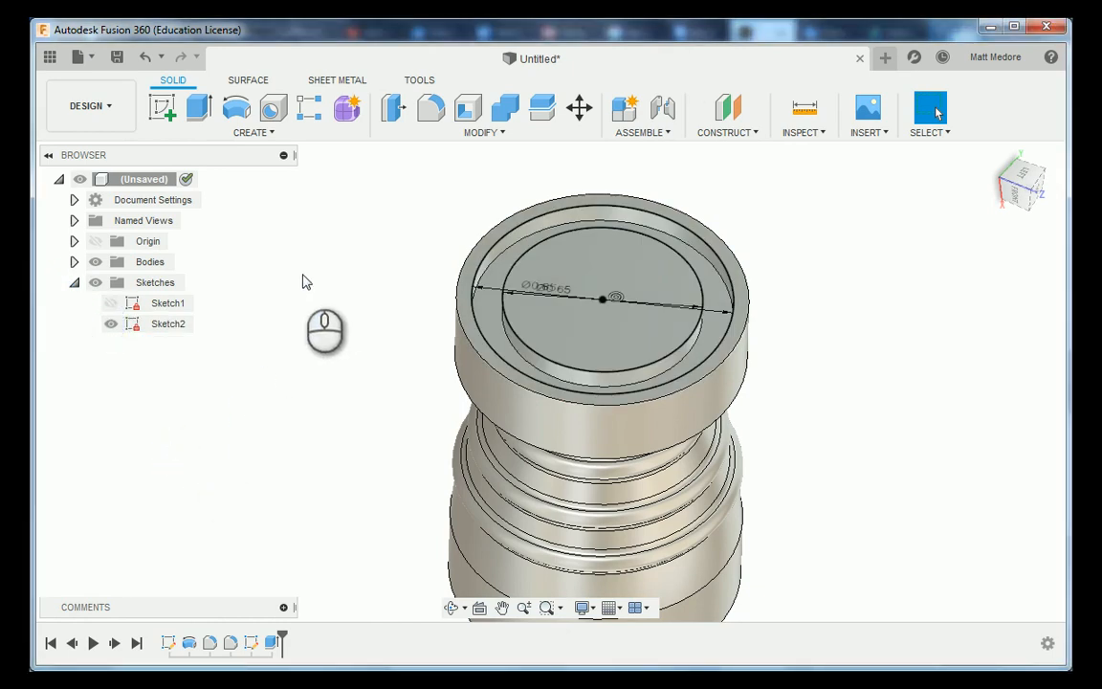
shift+middle_drag(313, 273, 320, 280)
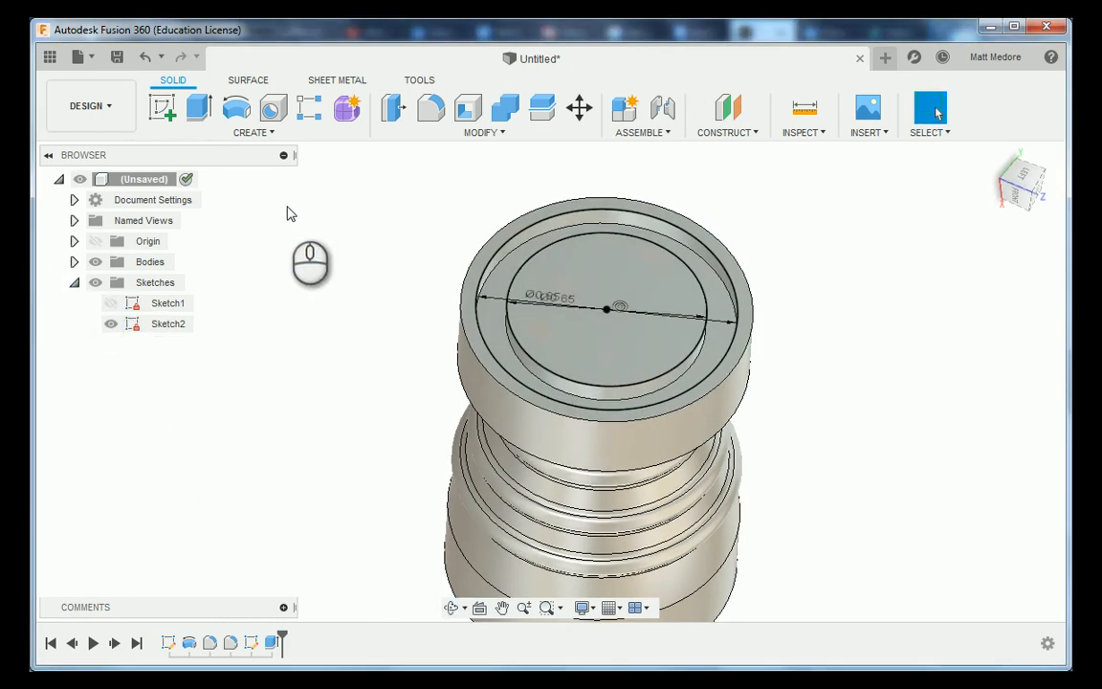
Start a Hole feature at the shared center point of the two circles on the flange's end face and hide the origin.
key(h)
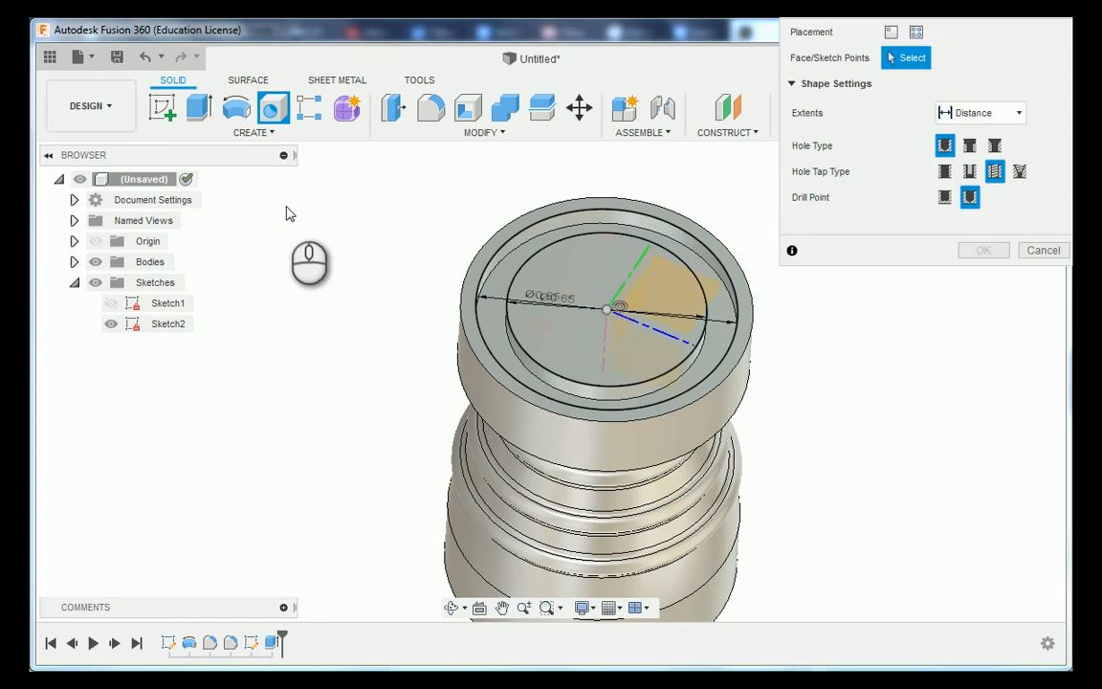
scroll(615, 318, up, 2)
scroll(615, 319, up, 1)
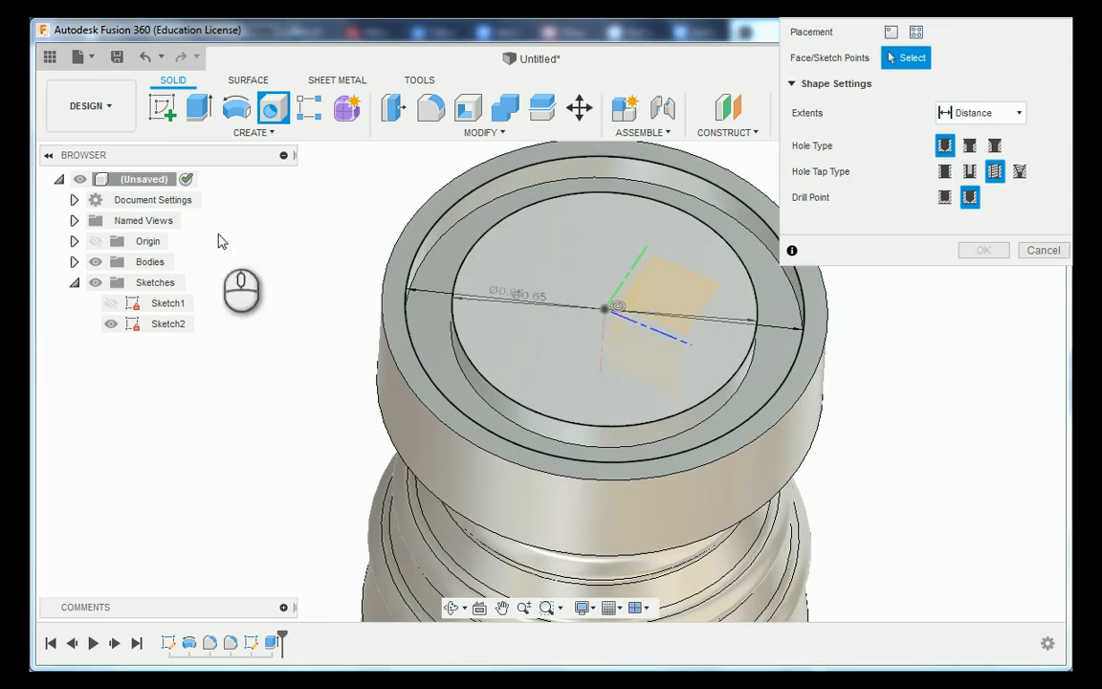
click(95, 242)
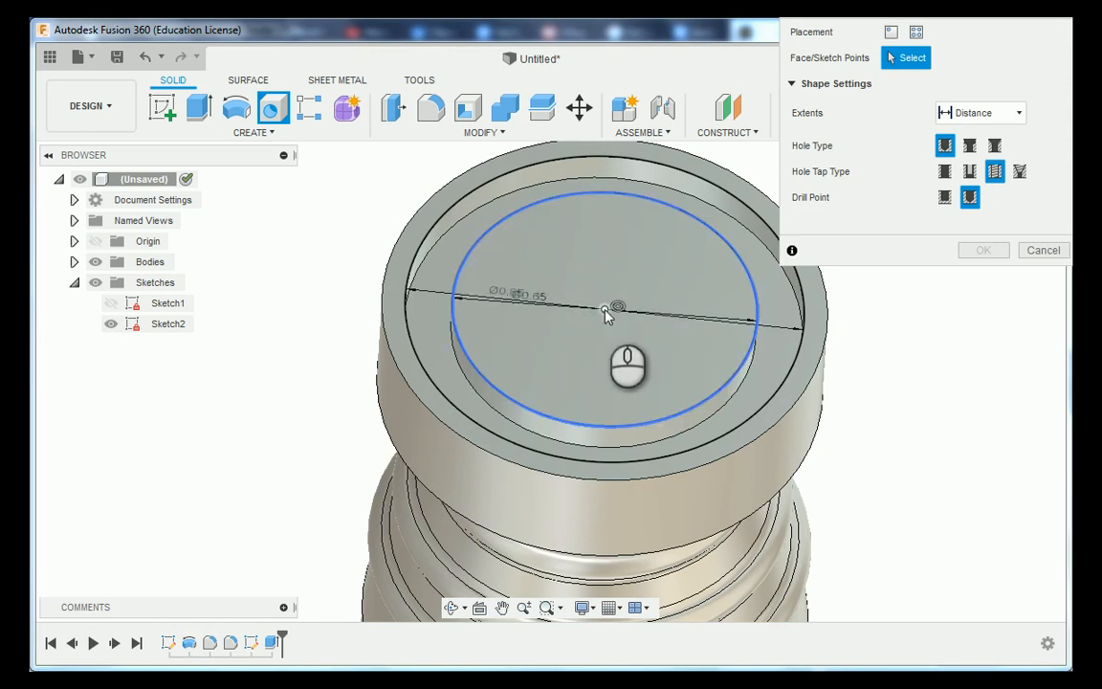
click(605, 310)
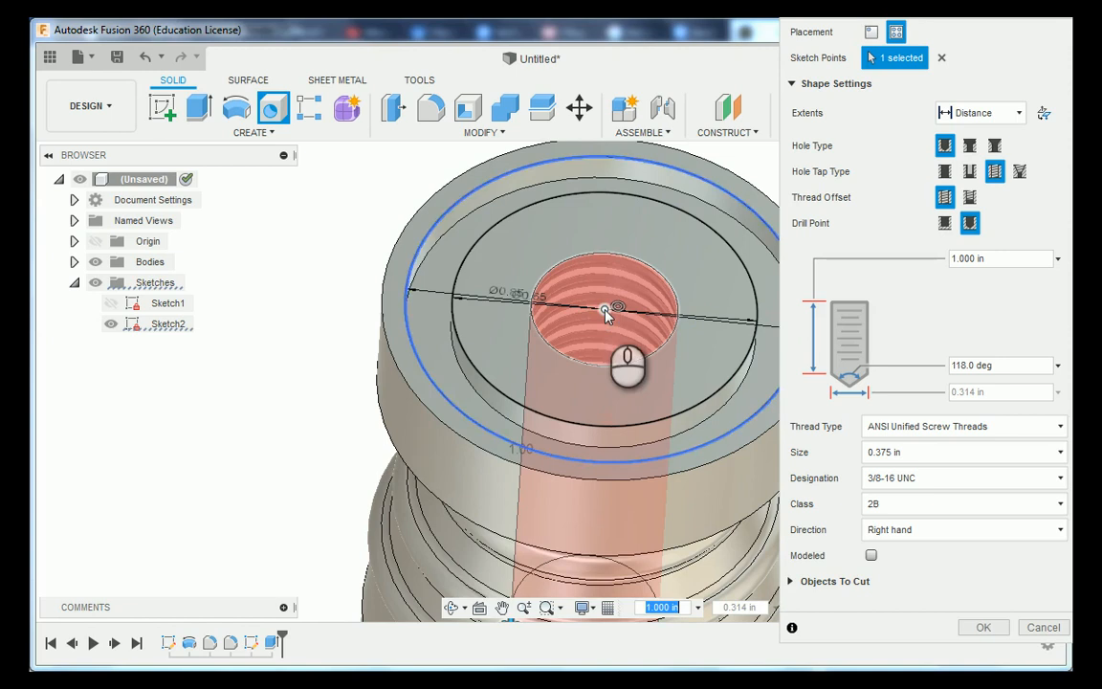
scroll(247, 405, down, 3)
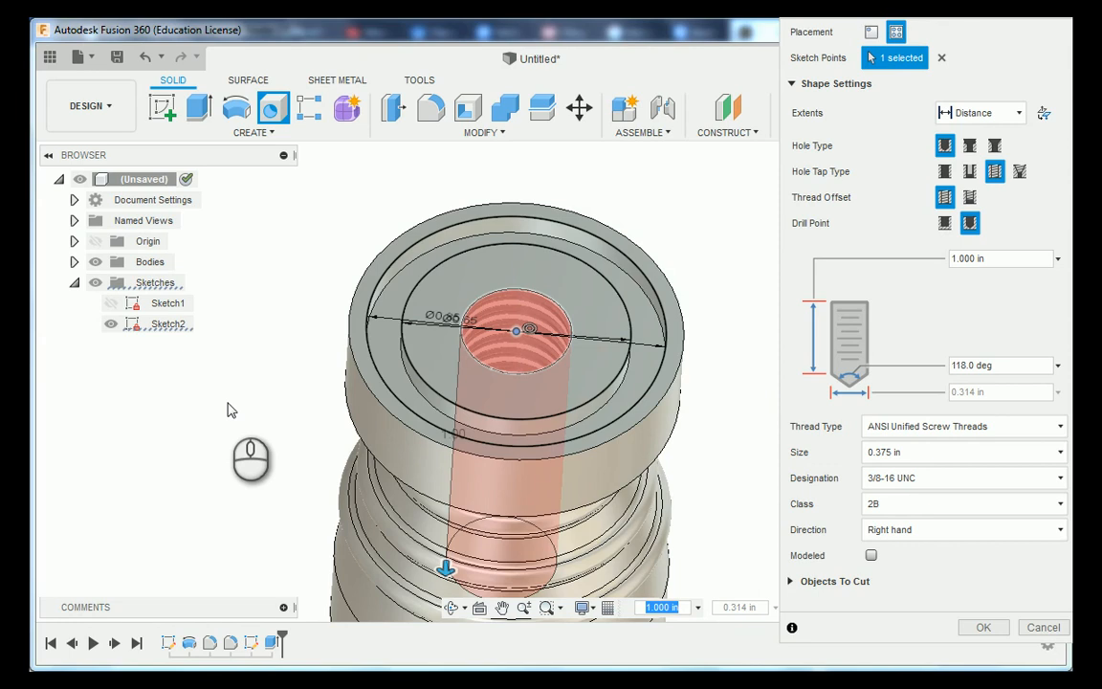
Make the hole a countersink with extents set to All and a countersink diameter of 0.380 in at 90 degrees.
click(994, 148)
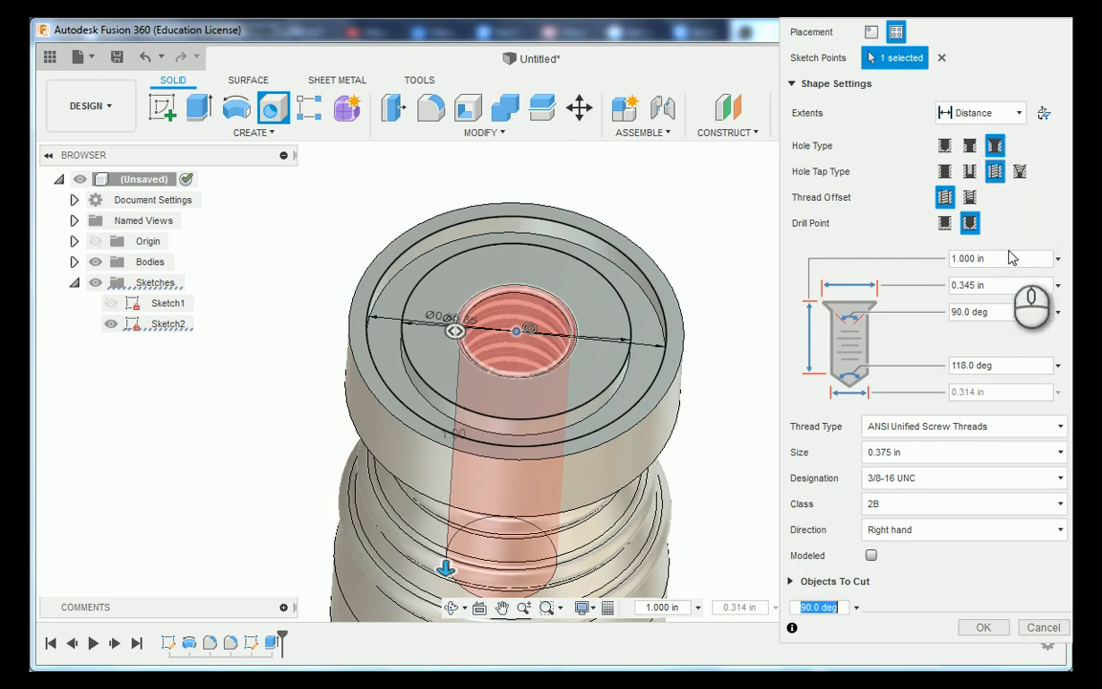
click(995, 115)
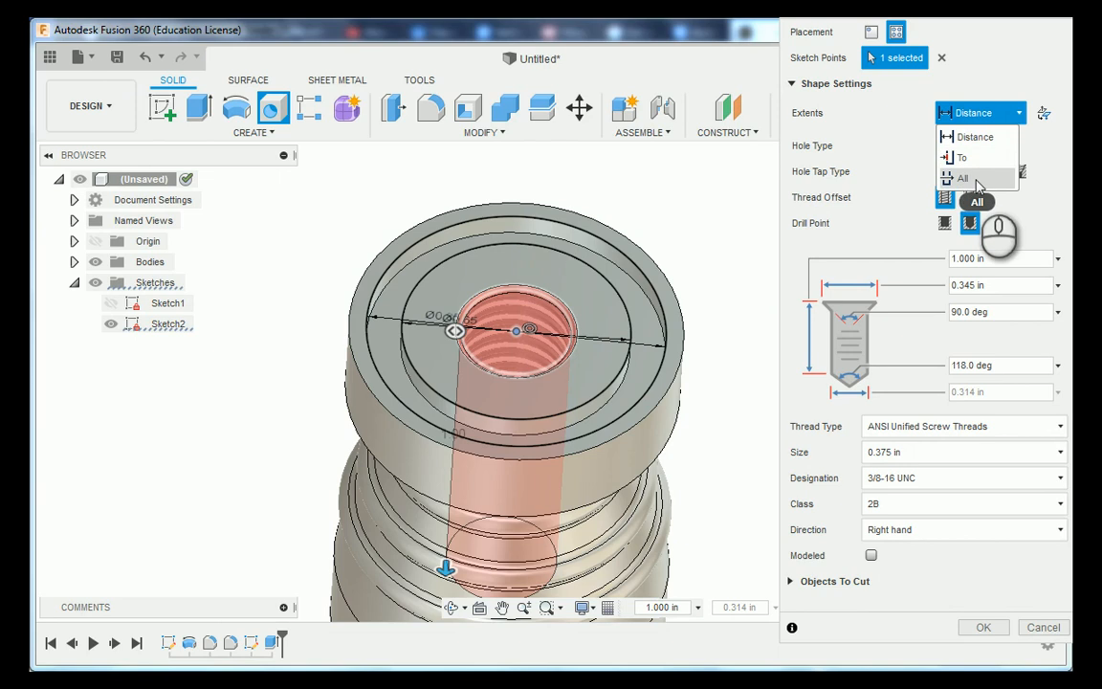
click(962, 179)
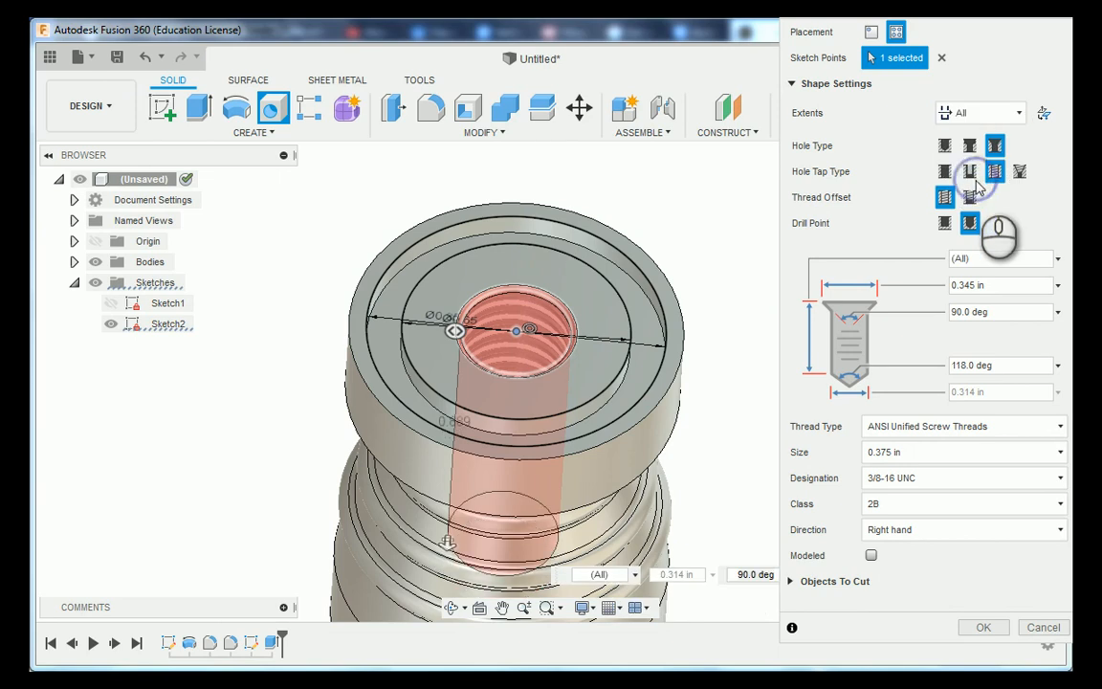
click(981, 286)
drag(972, 297, 965, 299)
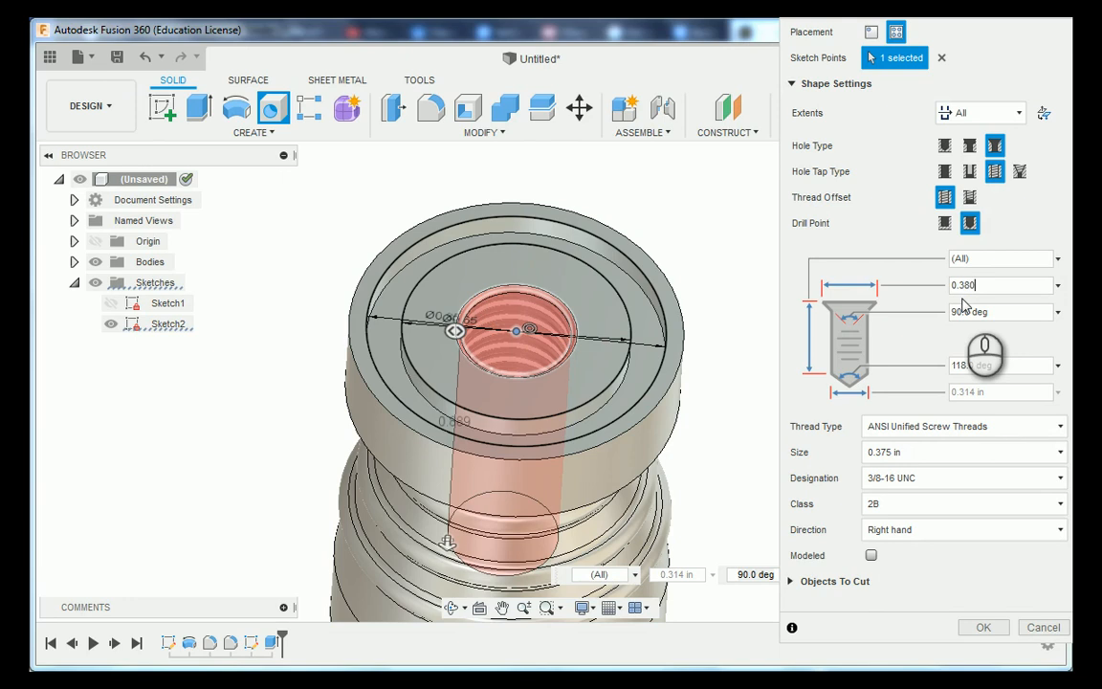
key(Return)
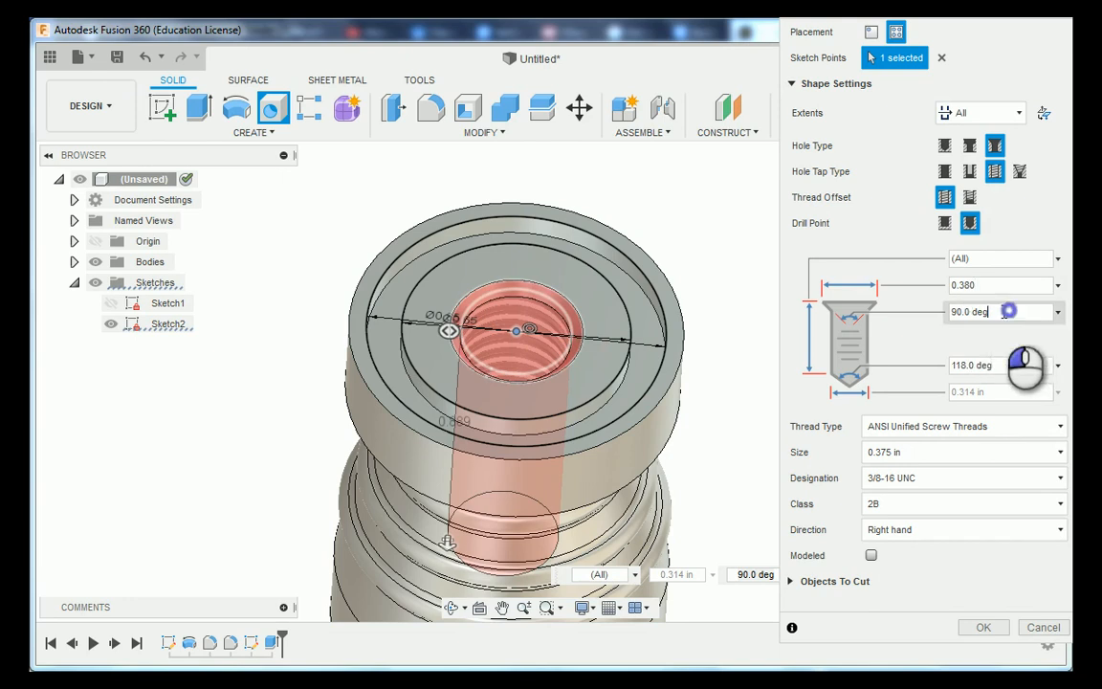
drag(1004, 312, 939, 314)
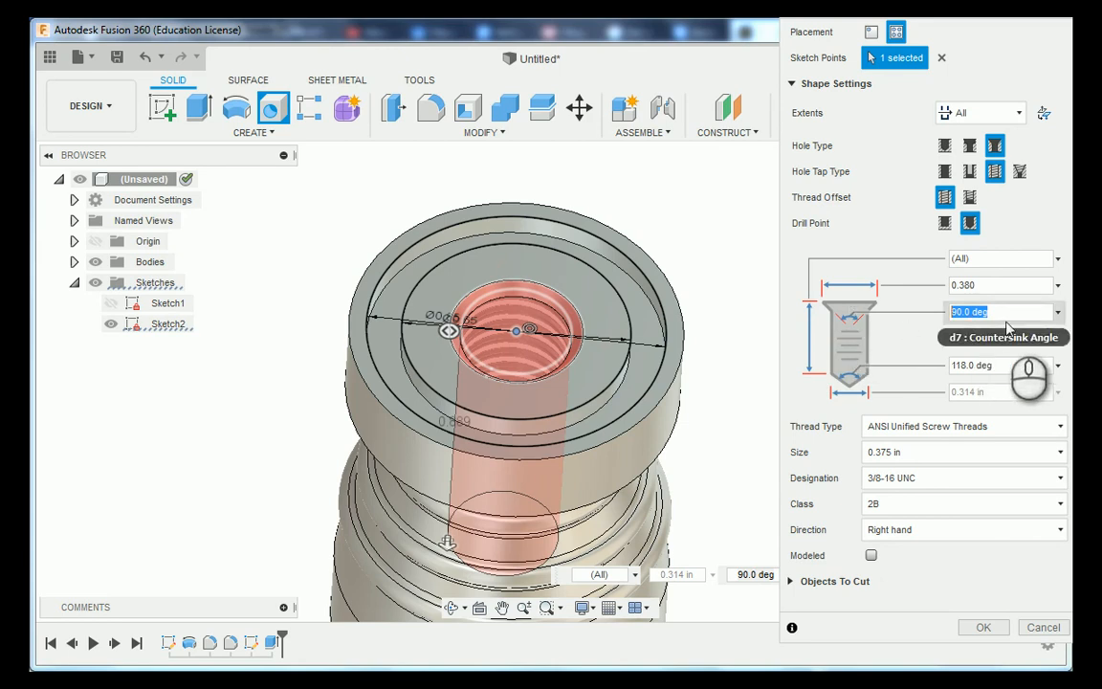
Give the hole a modeled 0.375 in, 3/8-16 UNC thread, finish the feature and hide Sketch2.
click(923, 460)
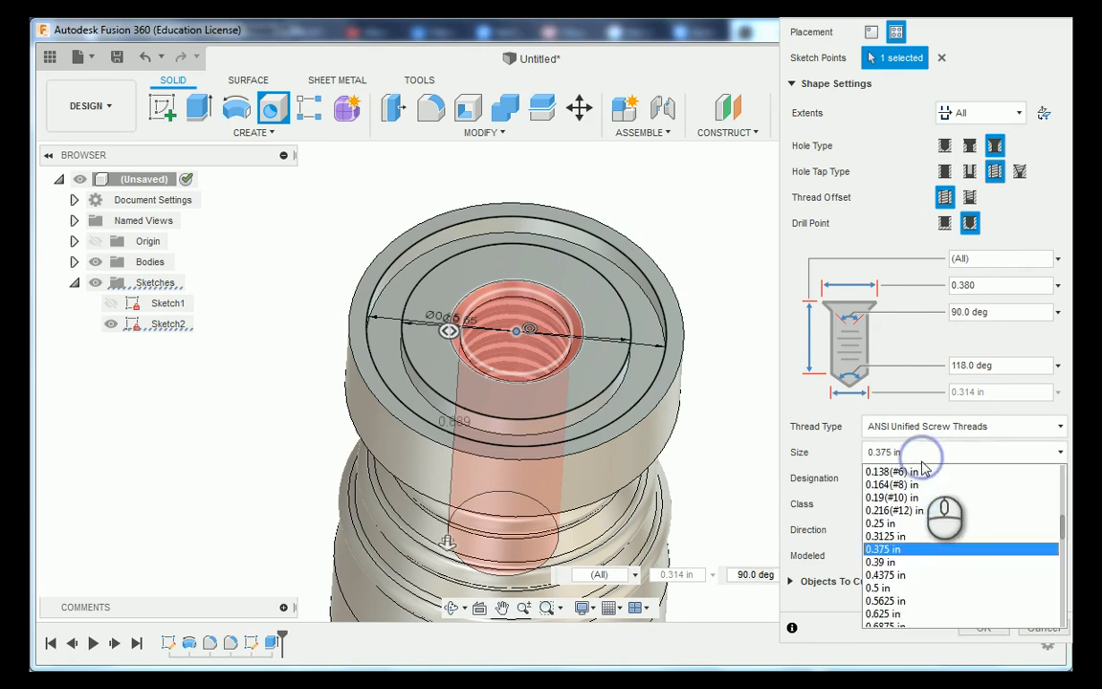
click(909, 553)
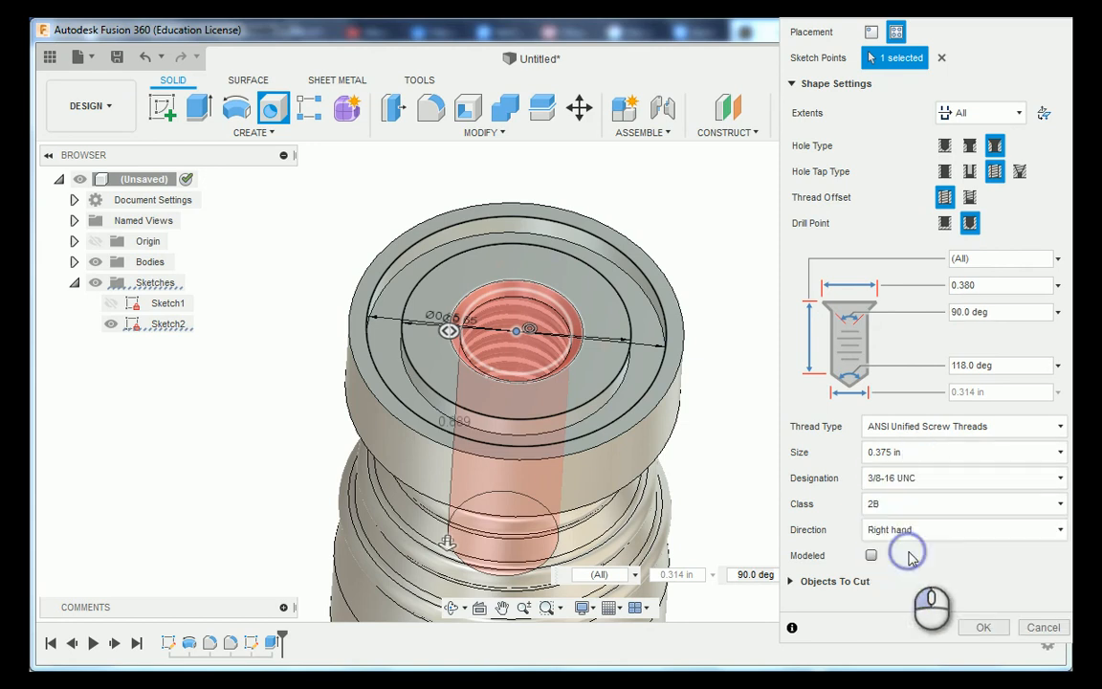
click(930, 488)
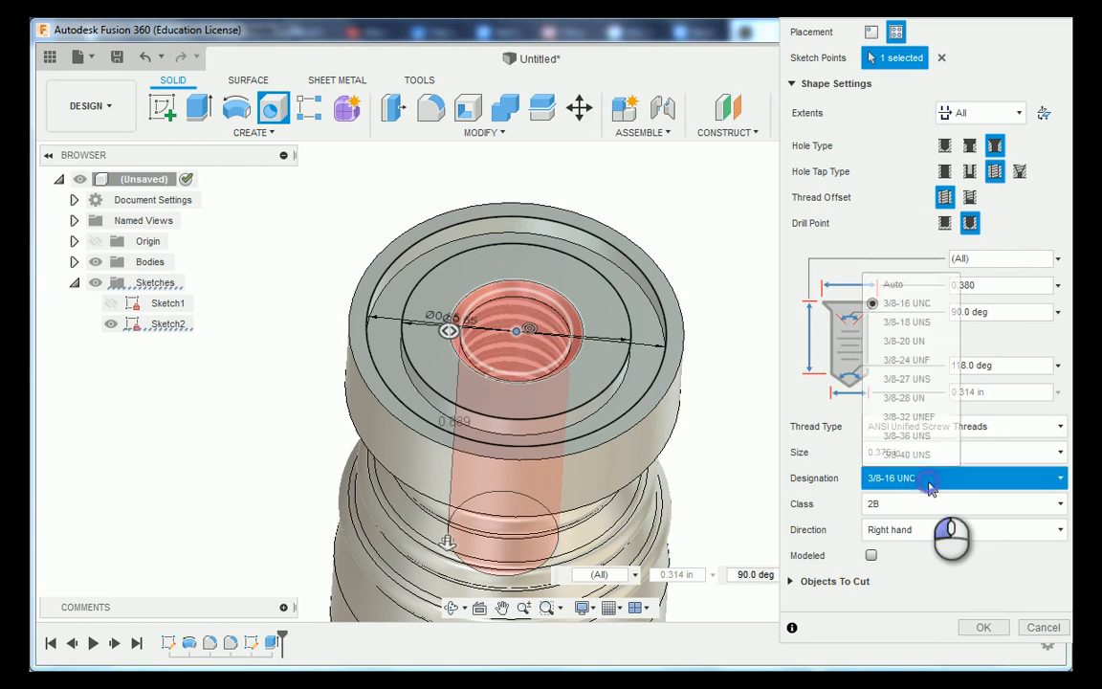
click(923, 304)
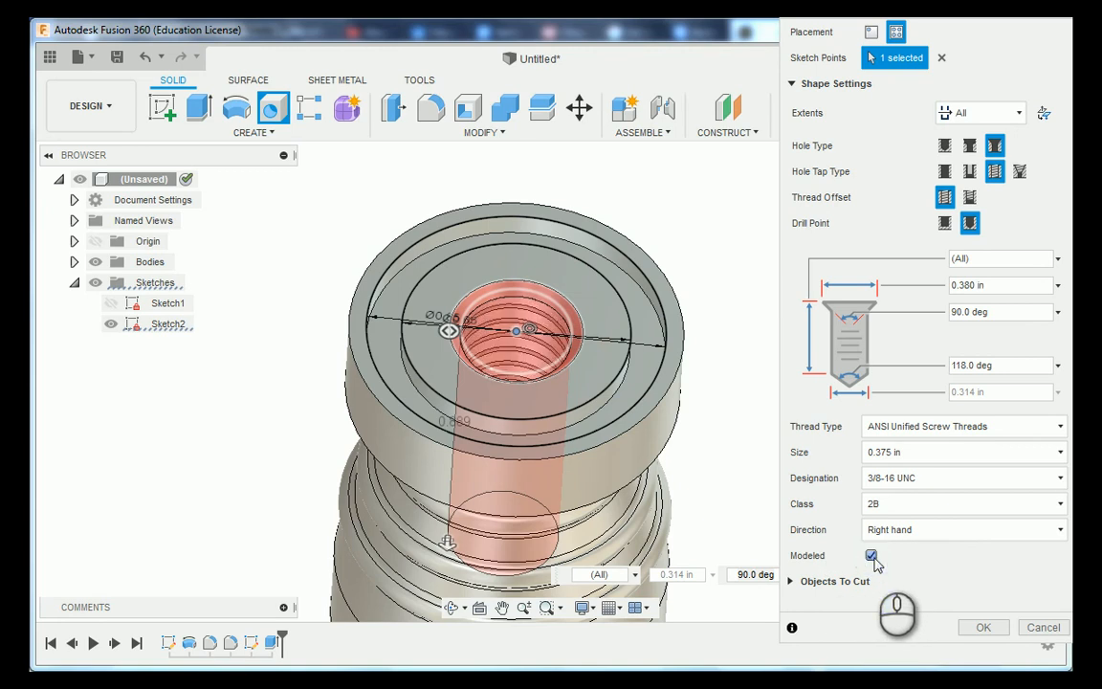
click(983, 627)
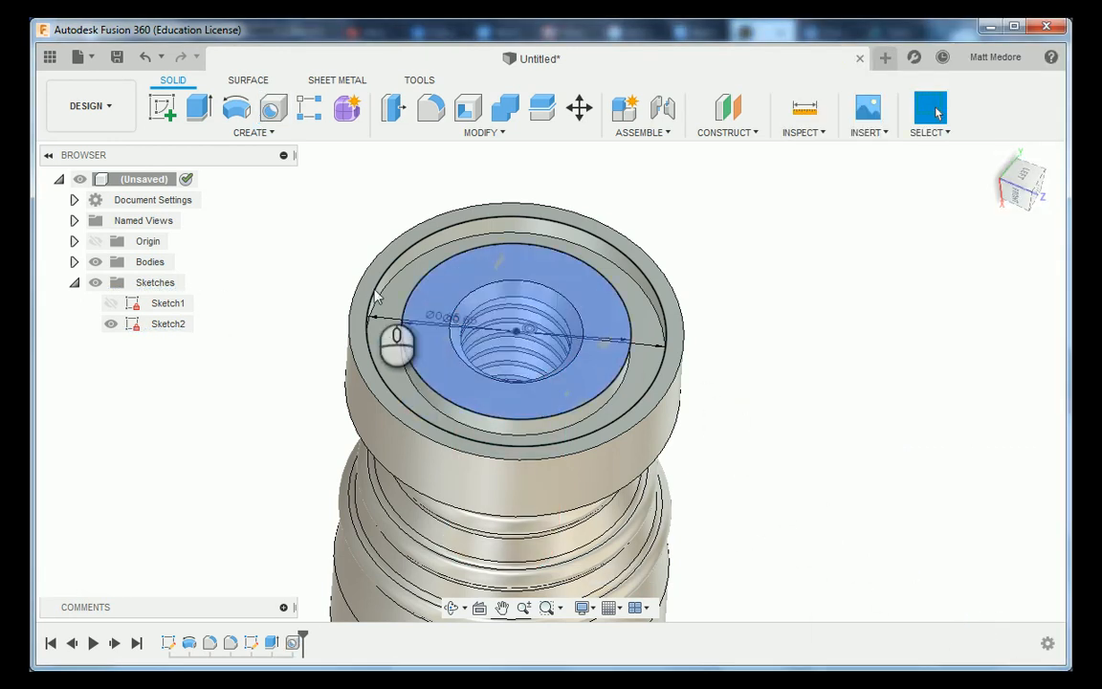
click(109, 323)
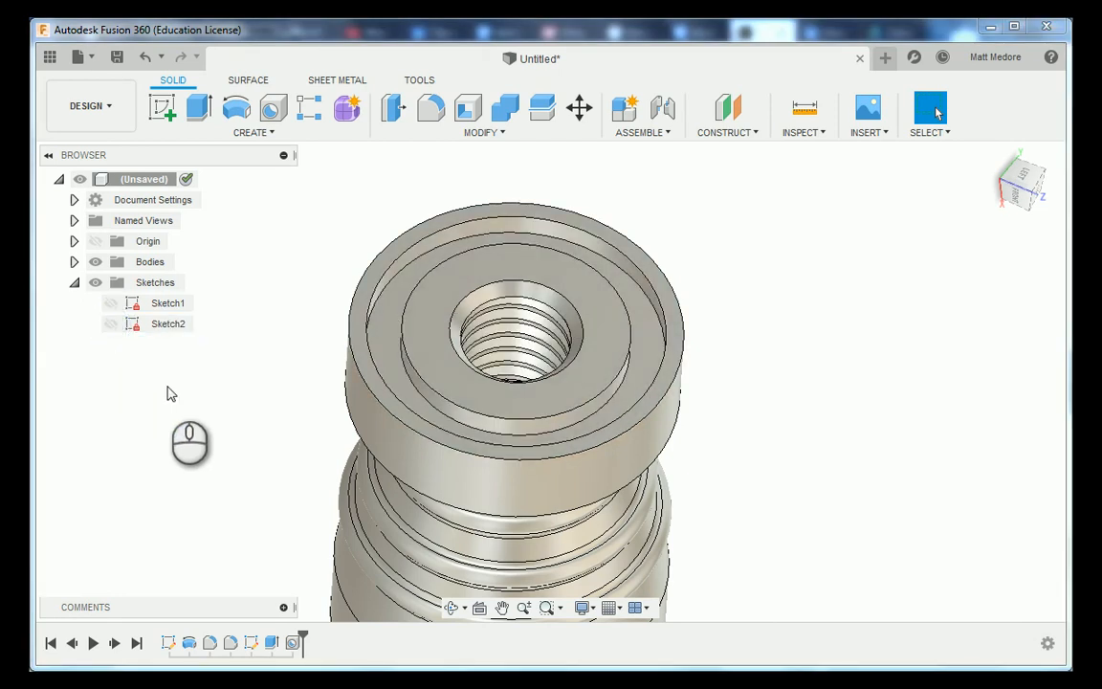
Examine the countersunk threaded hole from the grooved flange face and from the cup end of the part.
shift+middle_drag(248, 288, 250, 332)
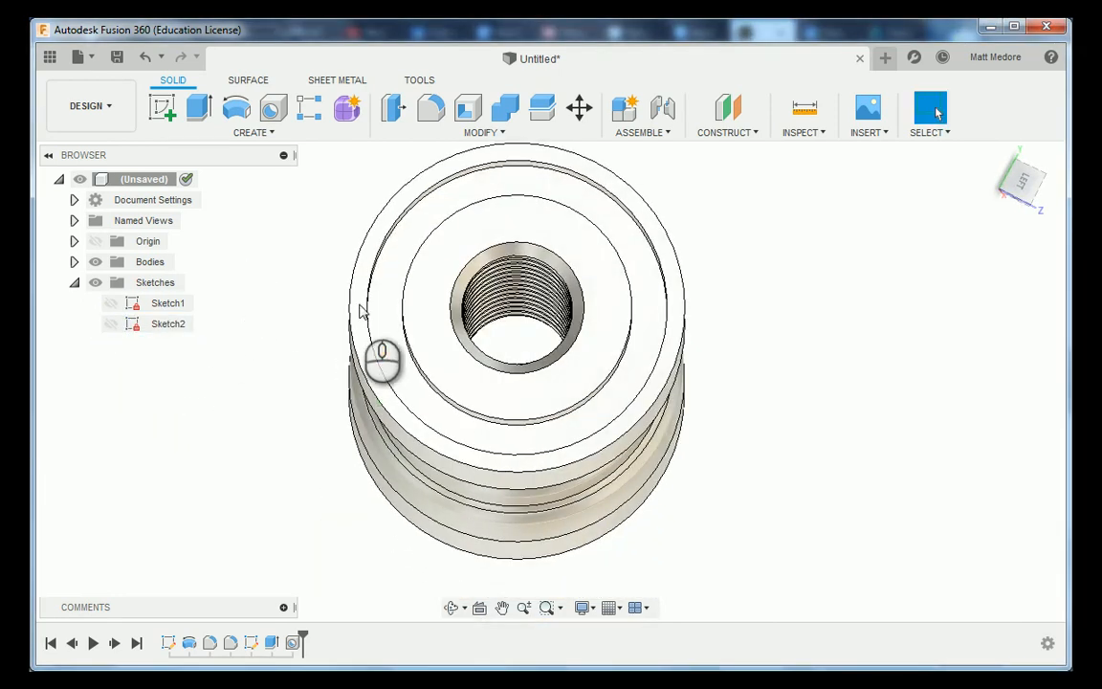
scroll(467, 288, up, 2)
mouse_move(673, 370)
shift+middle_down()
mouse_move(804, 428)
mouse_move(784, 381)
mouse_move(787, 433)
mouse_move(504, 196)
shift+middle_up()
scroll(603, 277, up, 4)
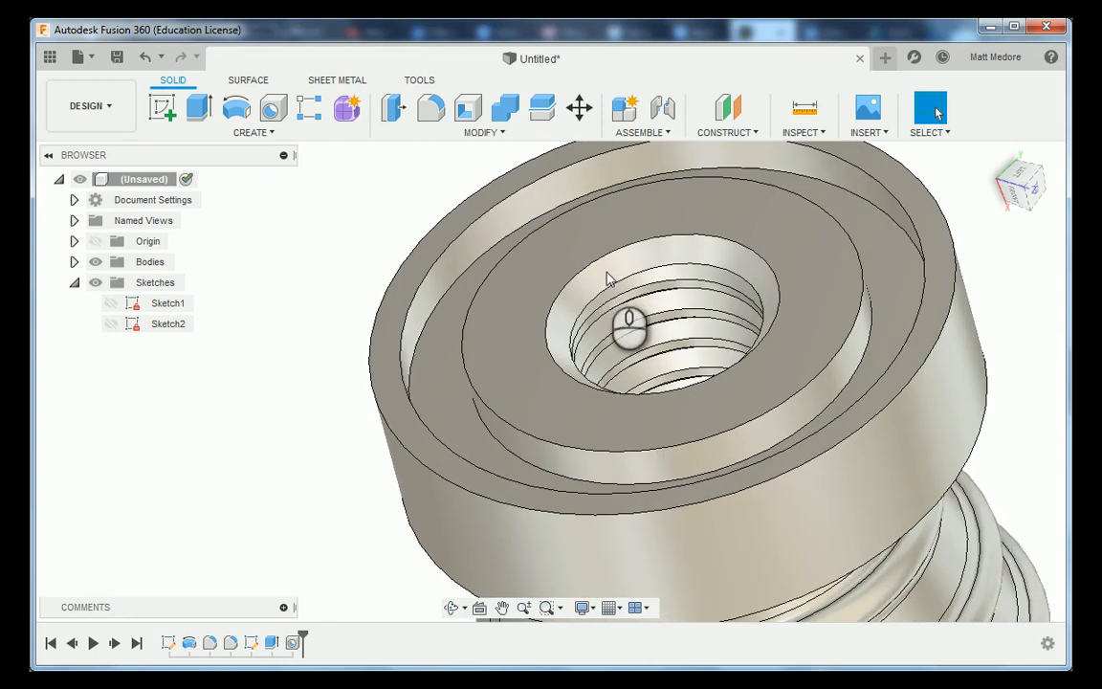
scroll(659, 357, down, 5)
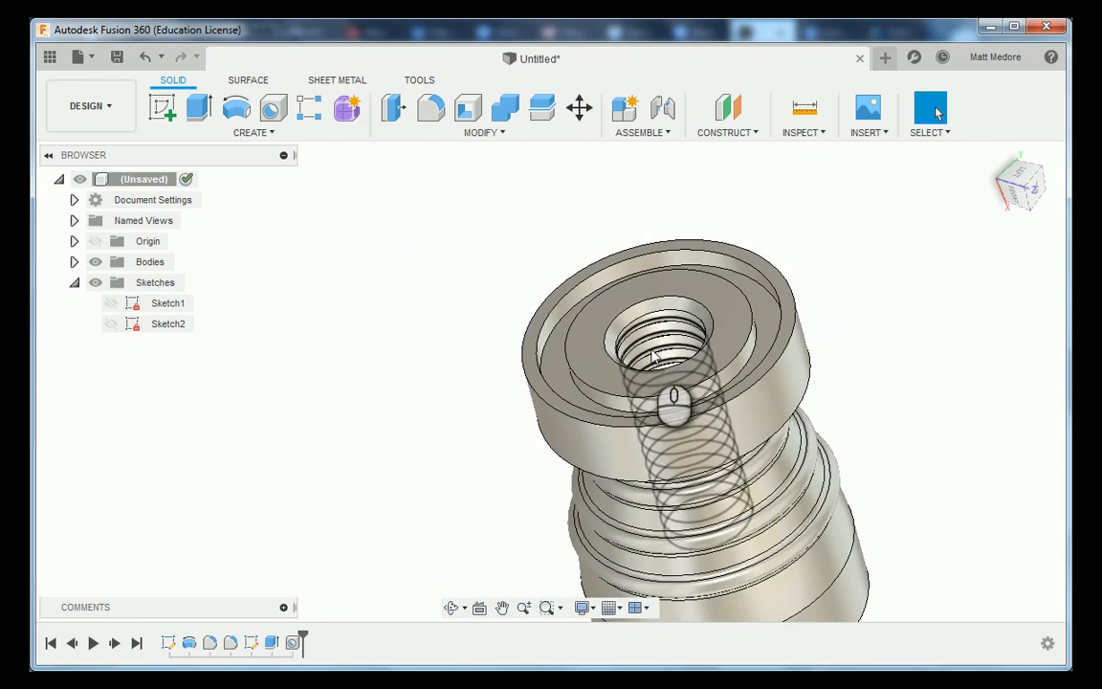
shift+middle_drag(509, 479, 467, 285)
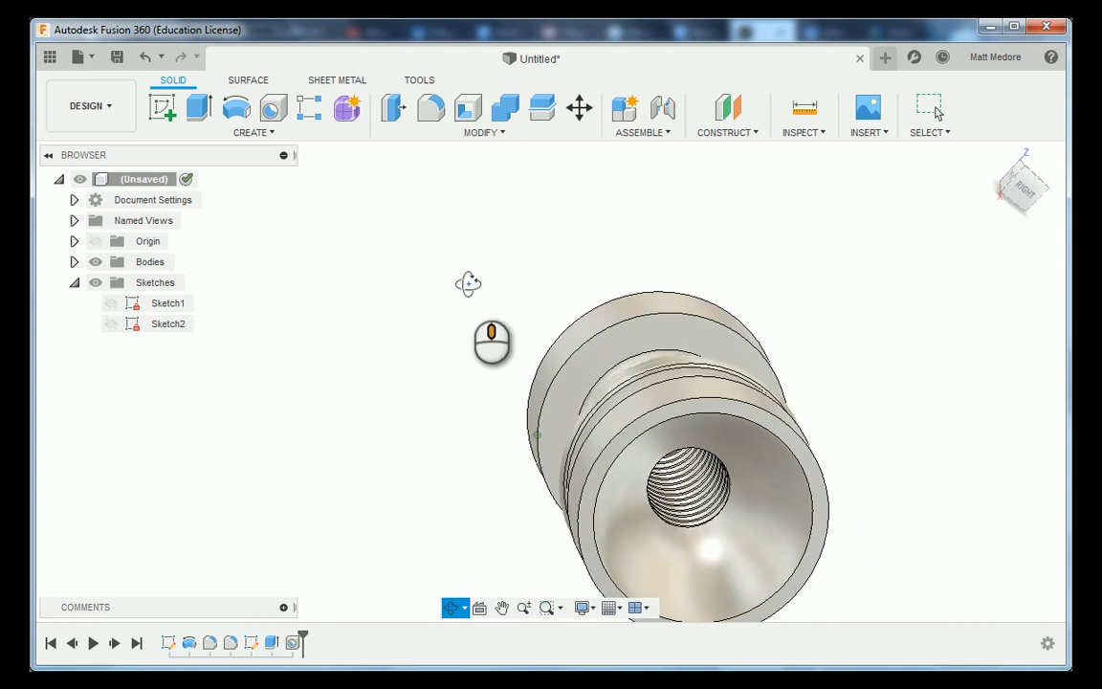
scroll(685, 463, up, 3)
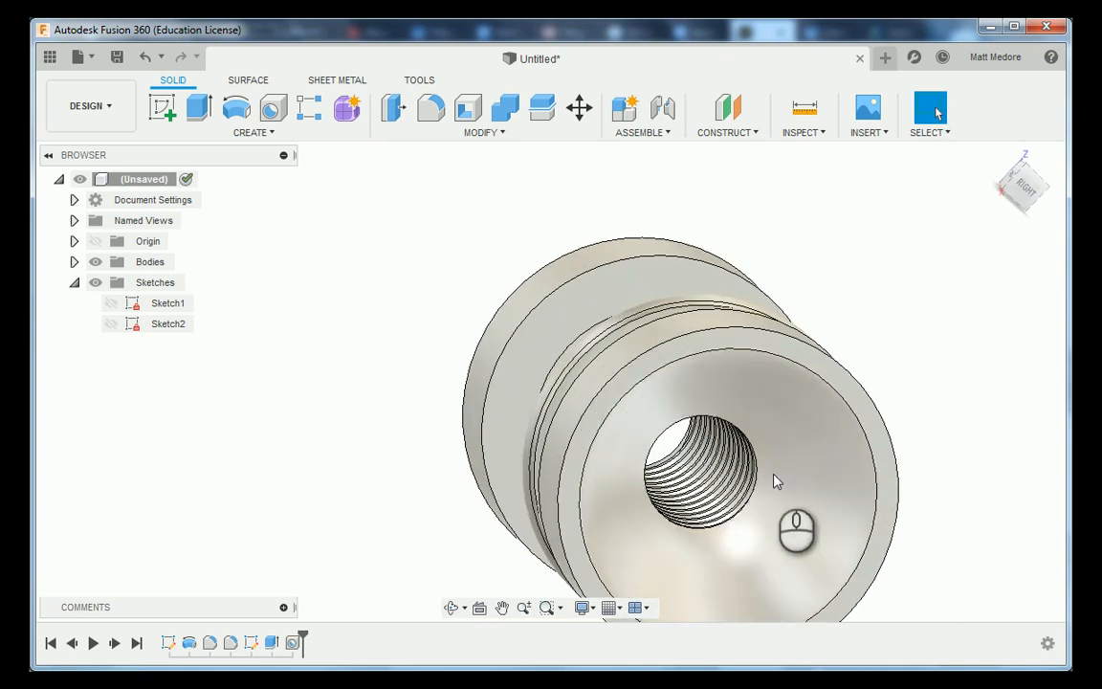
shift+middle_drag(443, 288, 429, 359)
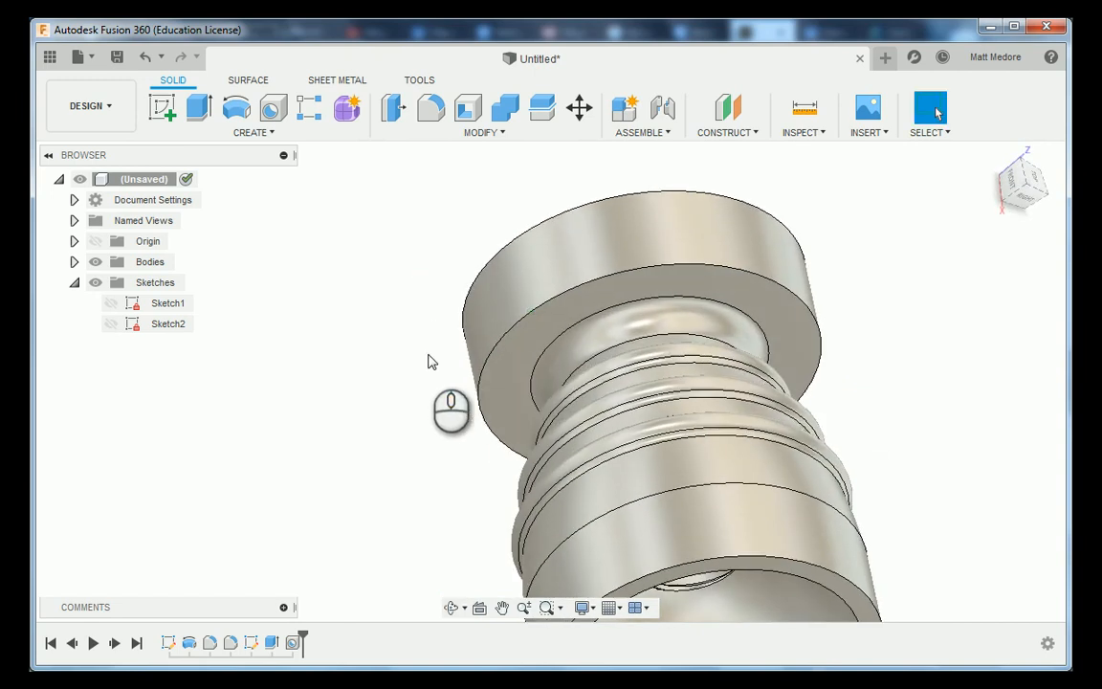
scroll(396, 308, down, 2)
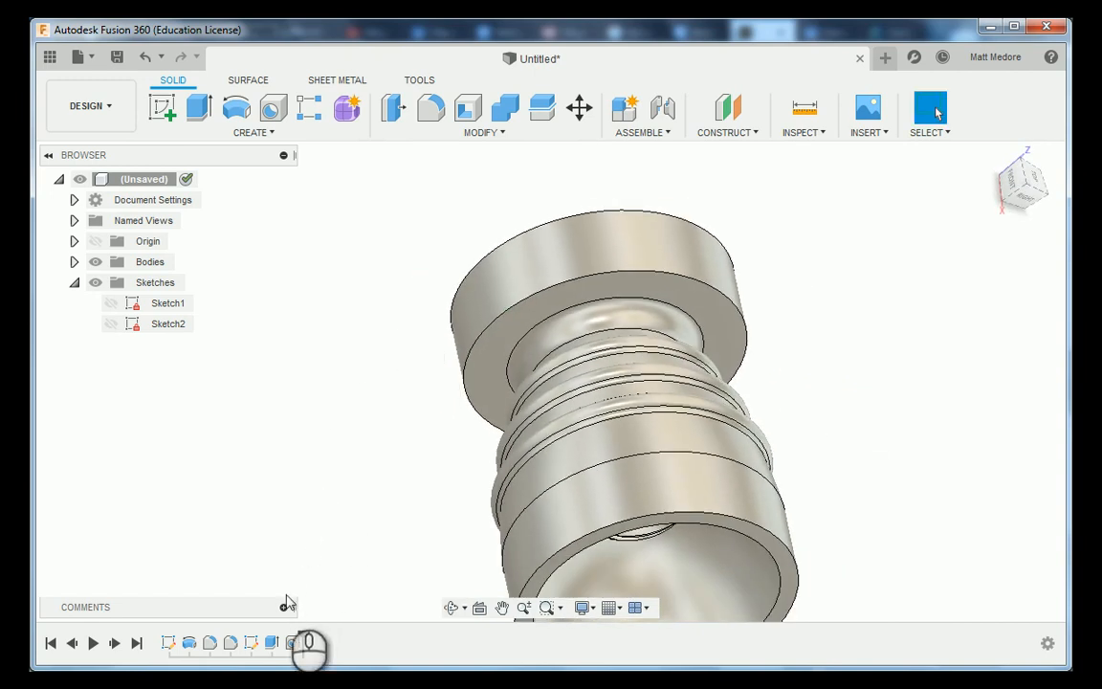
Edit the hole feature to use an offset thread with a thread depth of 0.350 in.
right_click(293, 645)
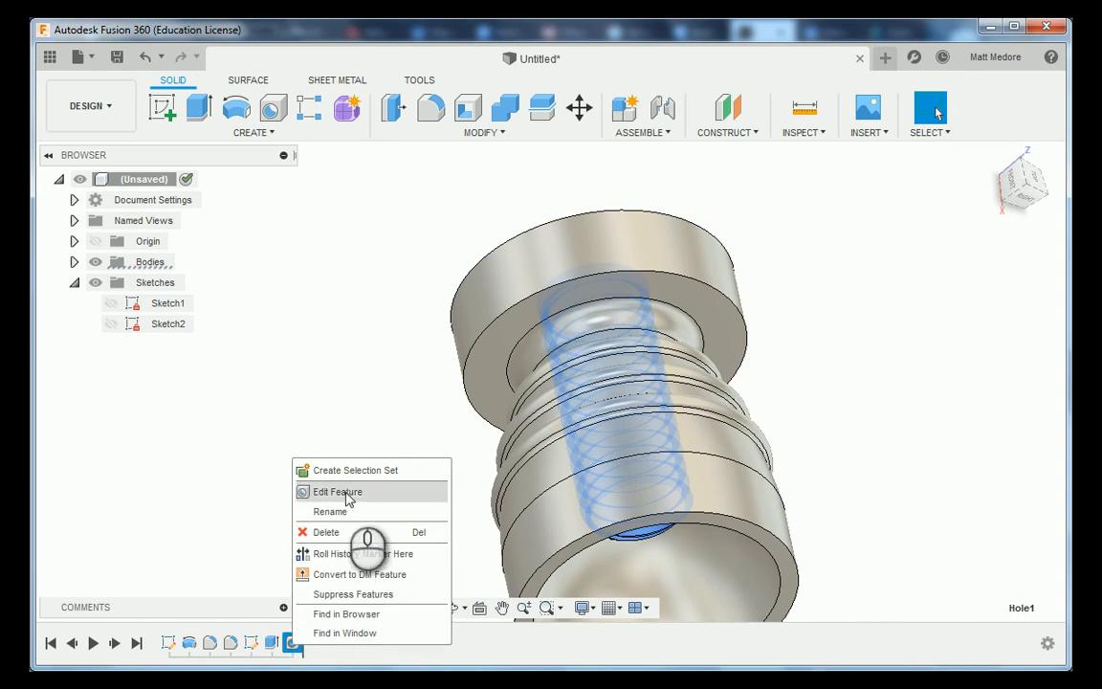
click(347, 493)
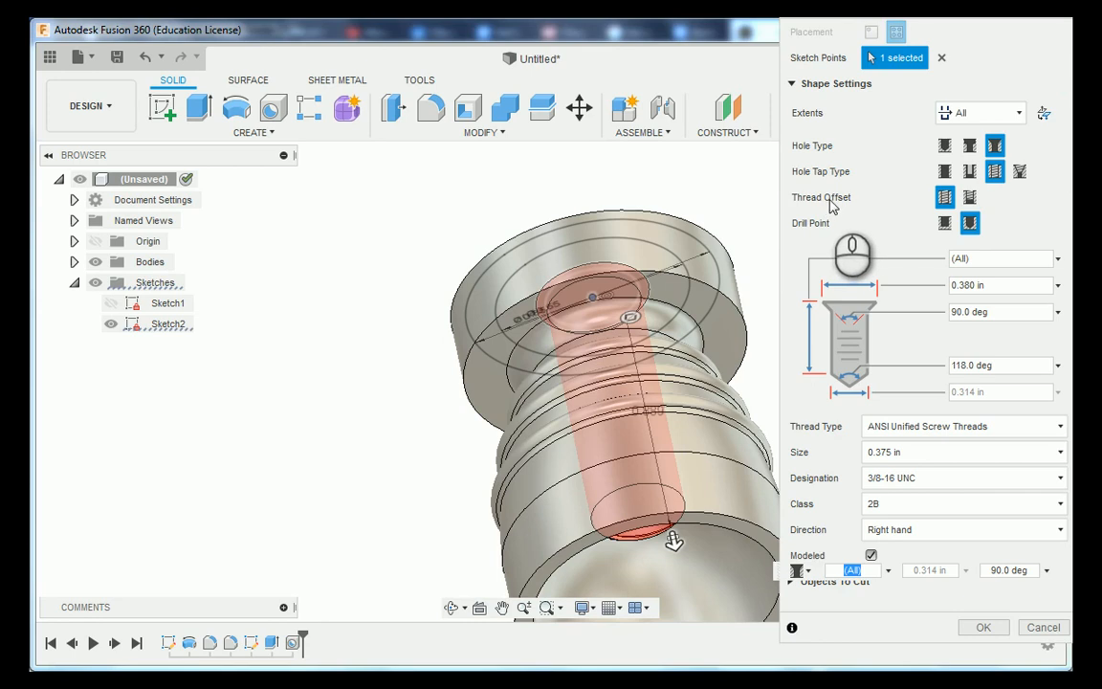
click(973, 203)
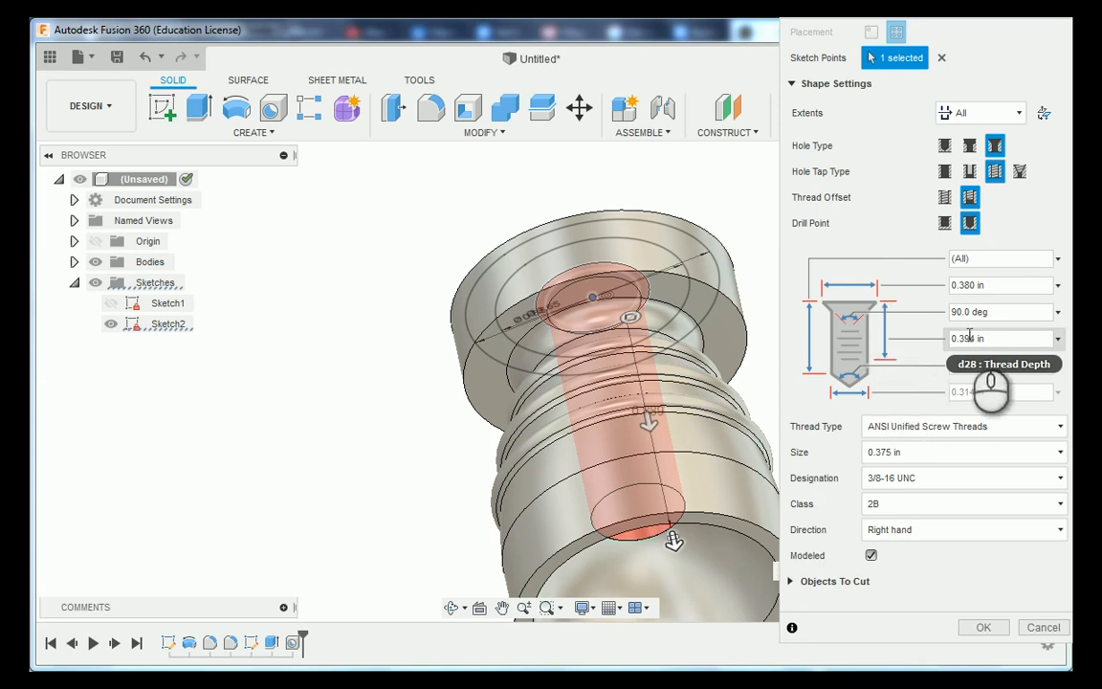
drag(990, 340, 964, 346)
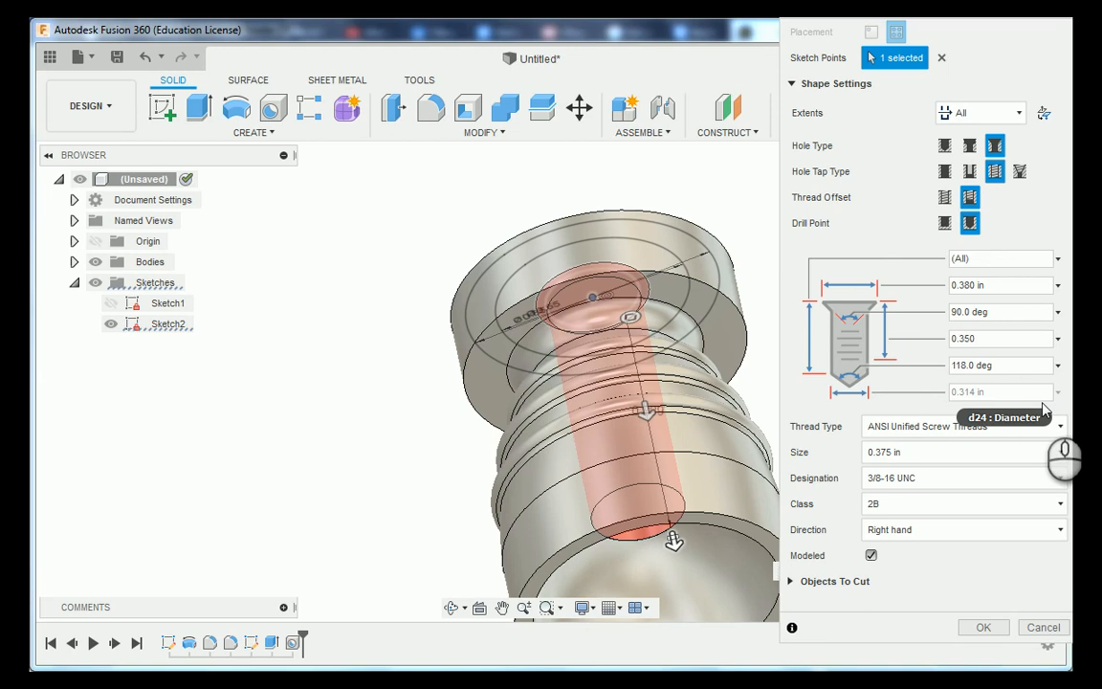
click(985, 628)
Fillet the hole's circular edge inside the cup end with a 0.025 in radius.
shift+middle_drag(923, 483, 911, 407)
scroll(742, 343, down, 3)
scroll(694, 521, up, 6)
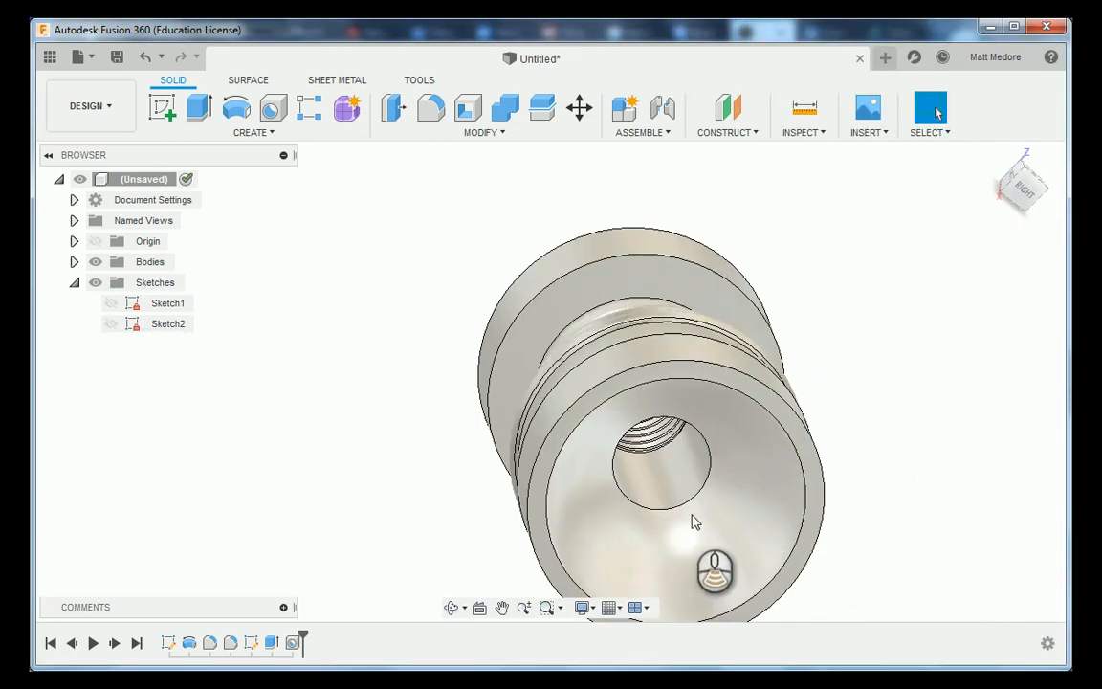
shift+middle_drag(695, 521, 735, 498)
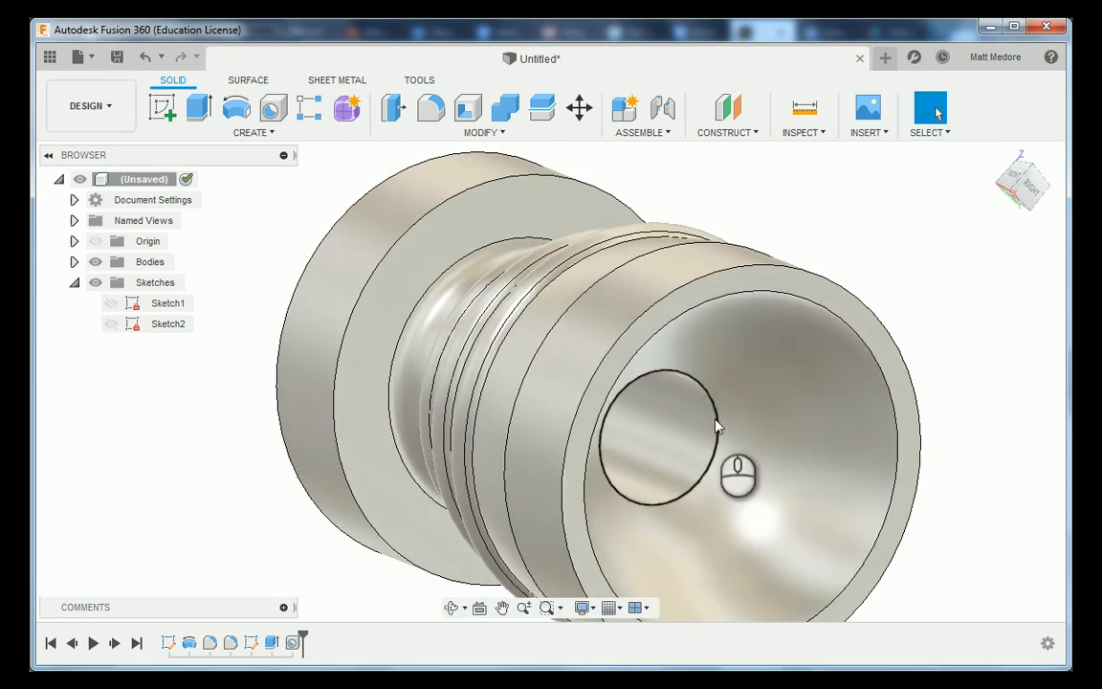
click(716, 419)
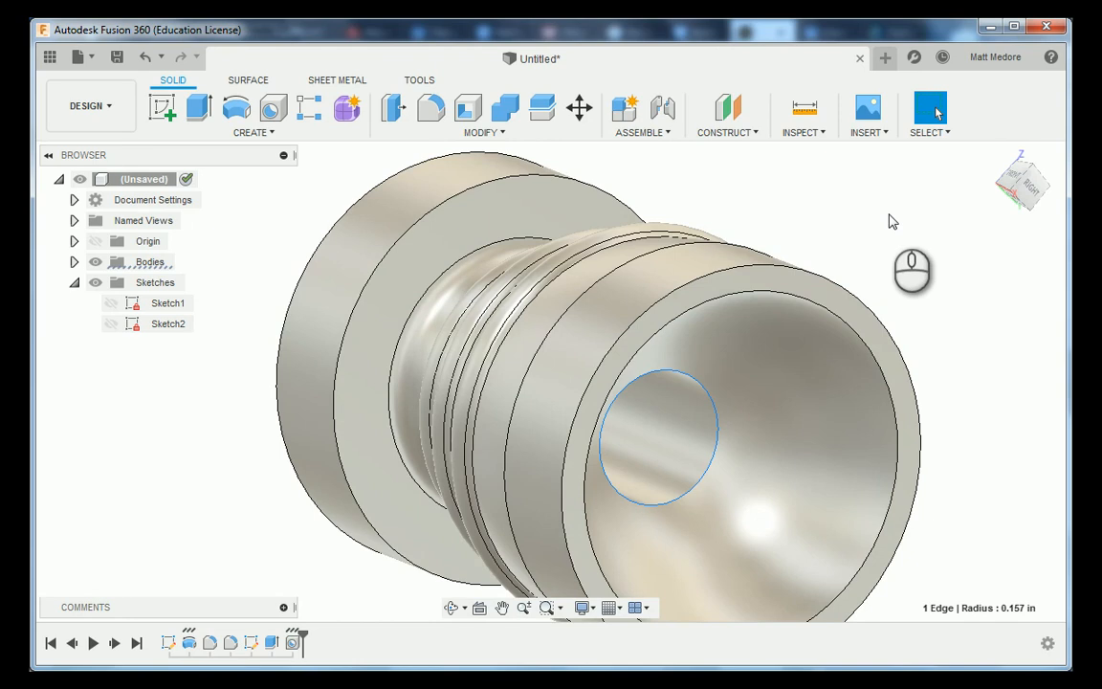
click(483, 134)
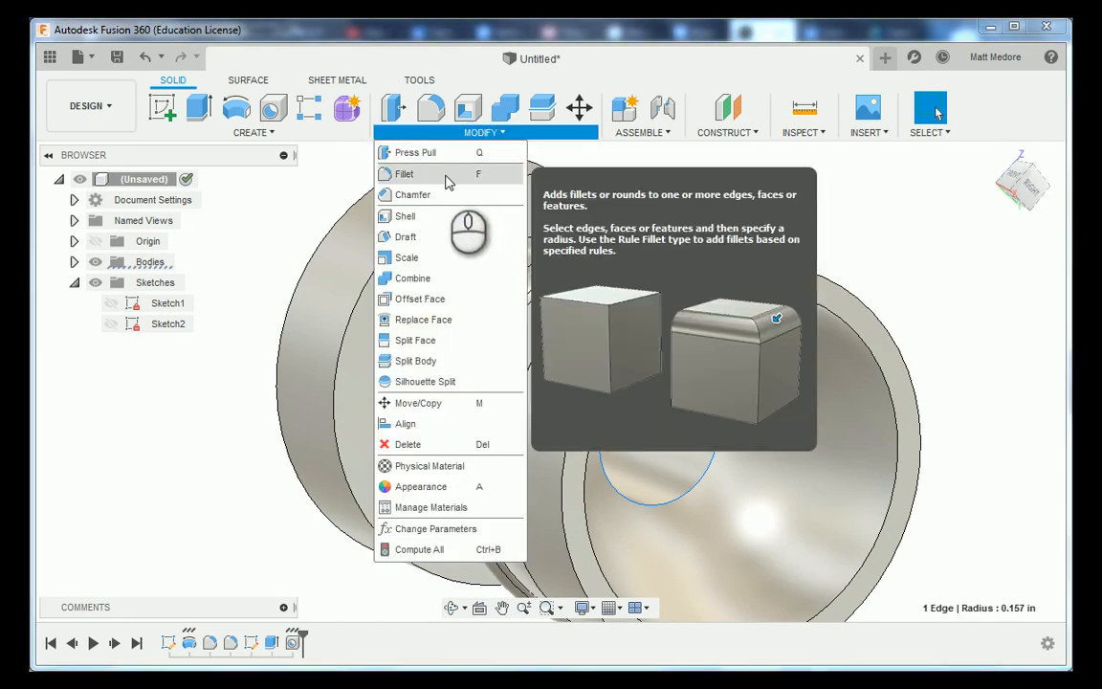
click(445, 182)
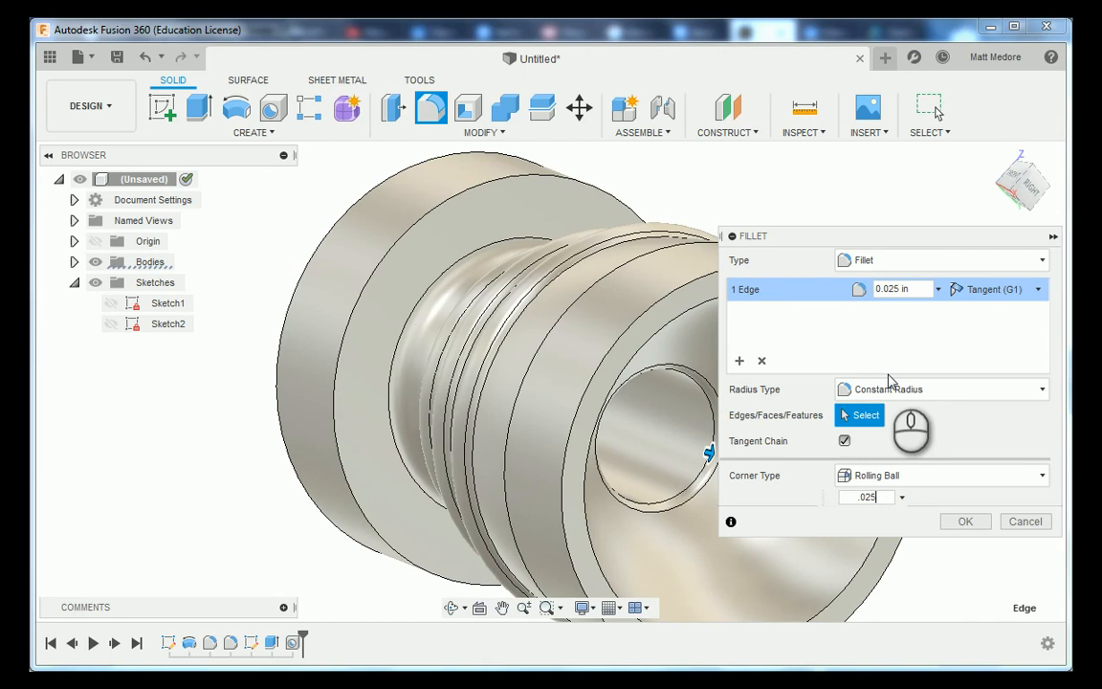
text(.025)
key(Return)
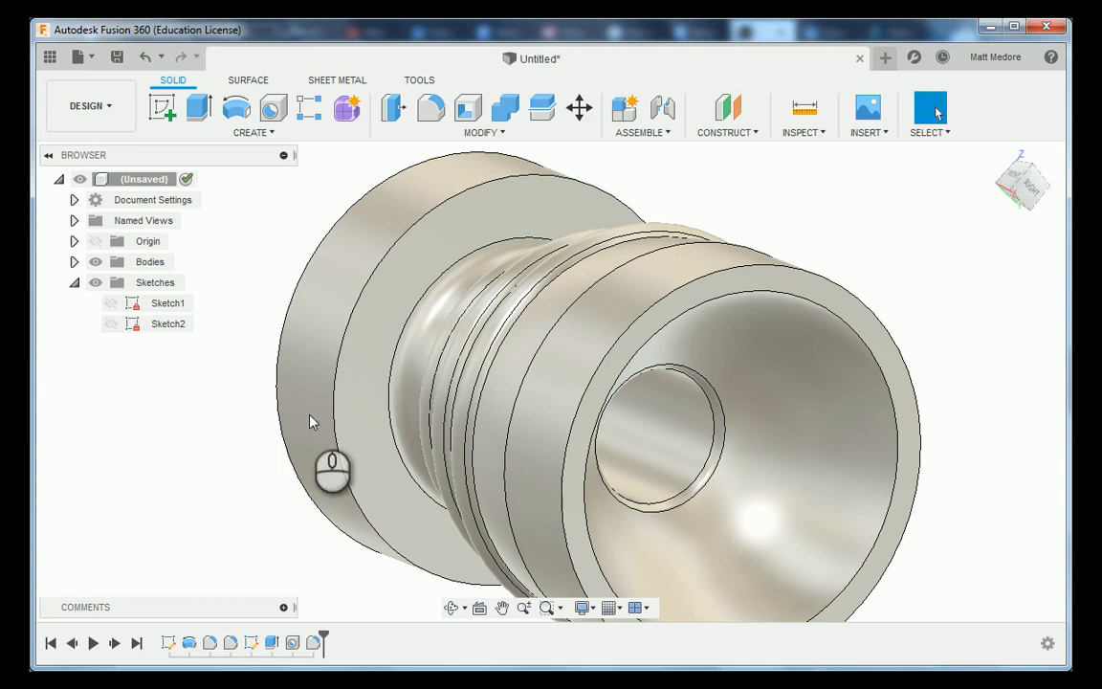
shift+middle_drag(249, 418, 317, 433)
scroll(257, 490, down, 2)
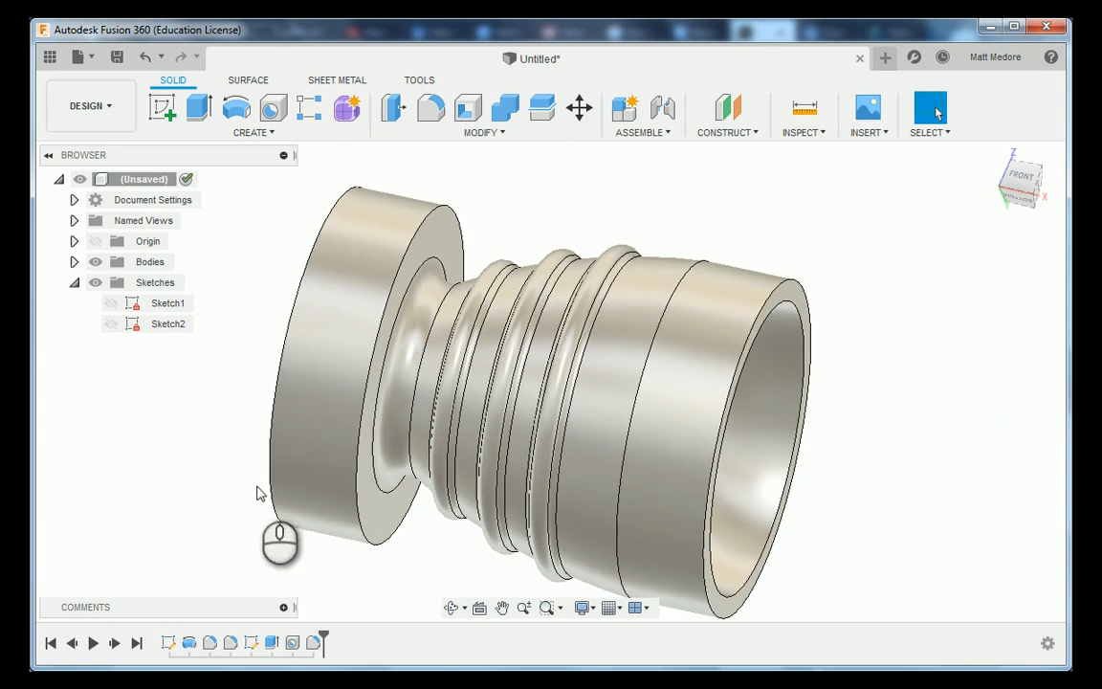
Start an equal-distance chamfer on the inner and outer edges of the cup's open rim.
click(504, 135)
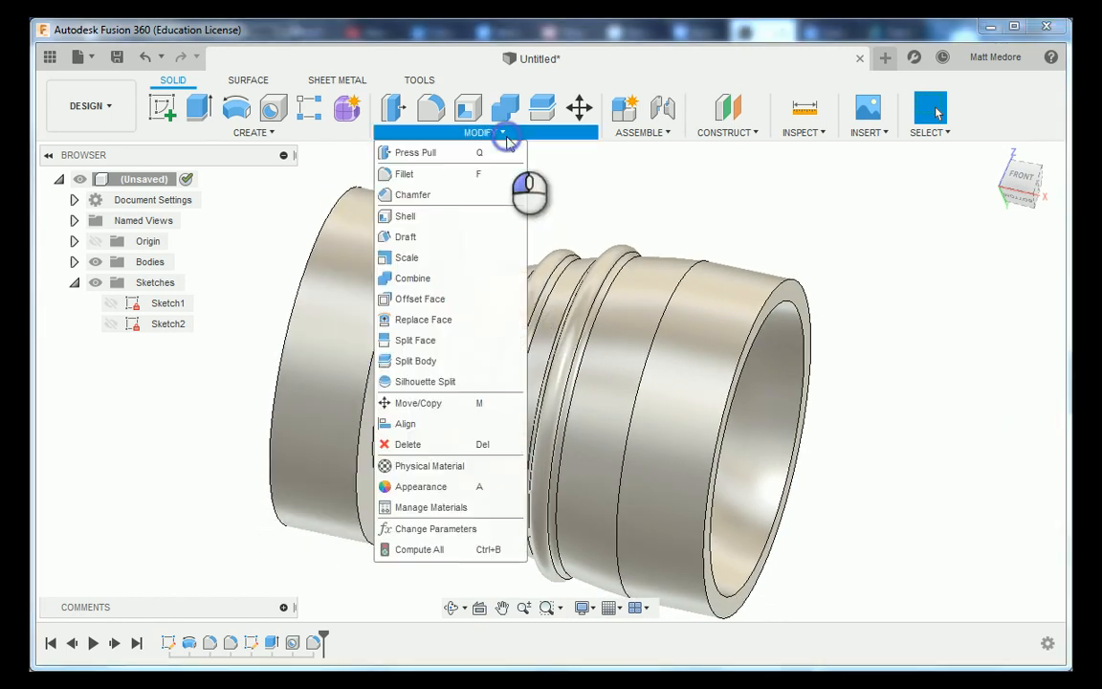
click(448, 196)
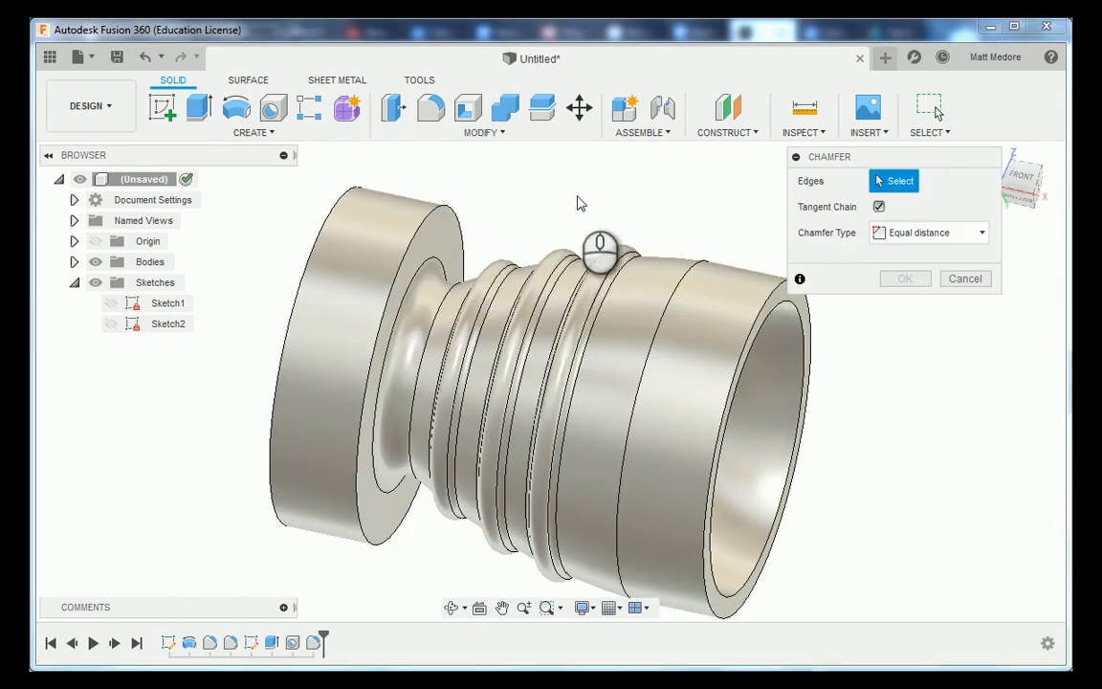
mouse_move(860, 411)
shift+middle_down()
mouse_move(848, 403)
mouse_move(866, 422)
shift+middle_up()
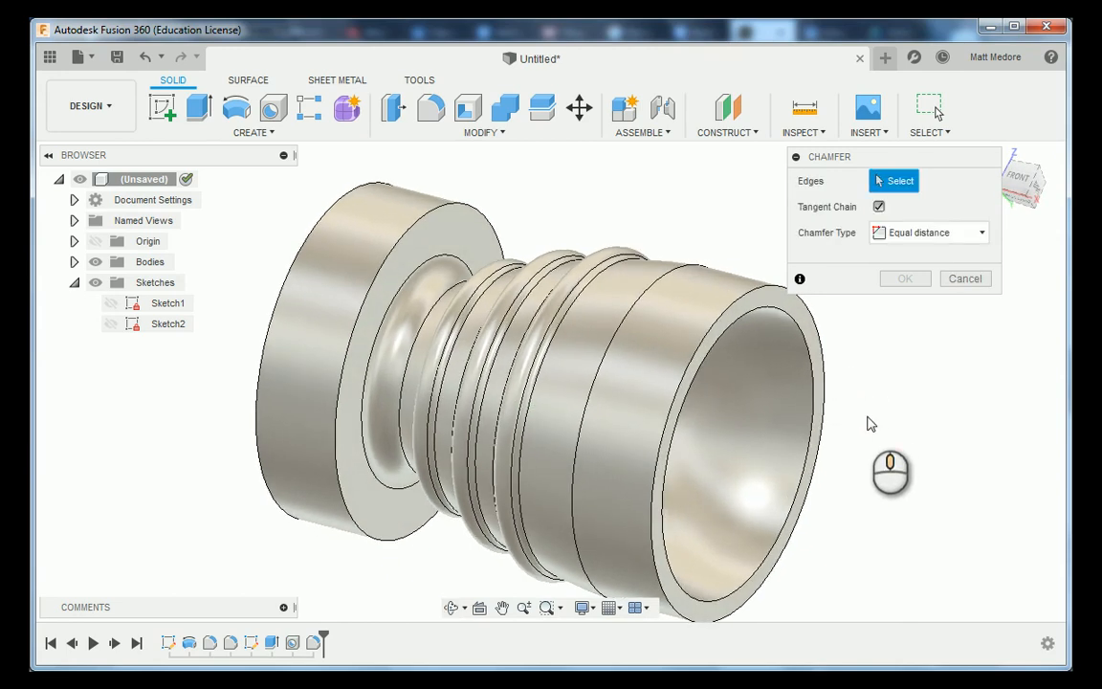
click(808, 356)
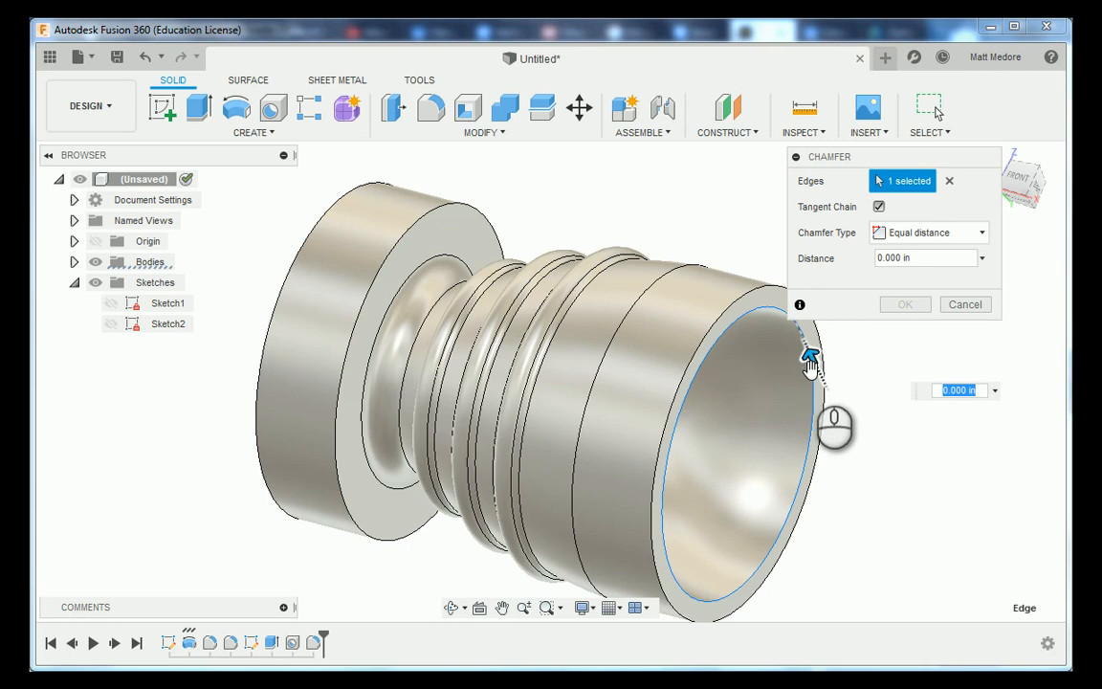
click(773, 287)
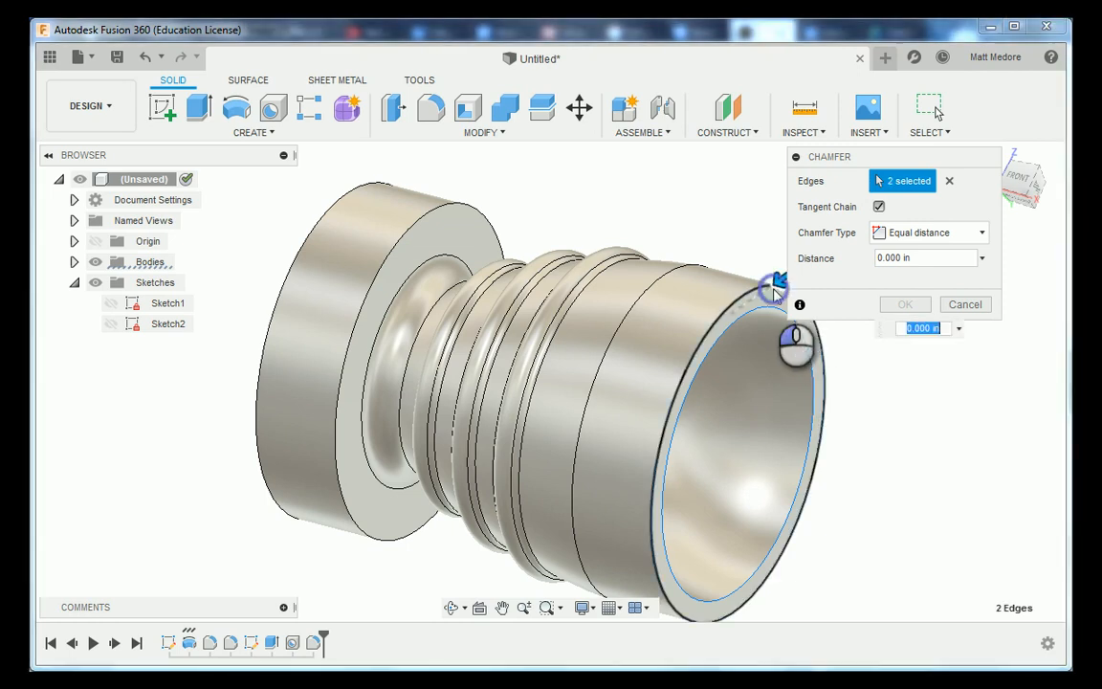
Add both outer flange edges and the ring groove's two face edges to the chamfer, set its distance to 0.01 in and apply it.
shift+middle_drag(864, 462, 899, 464)
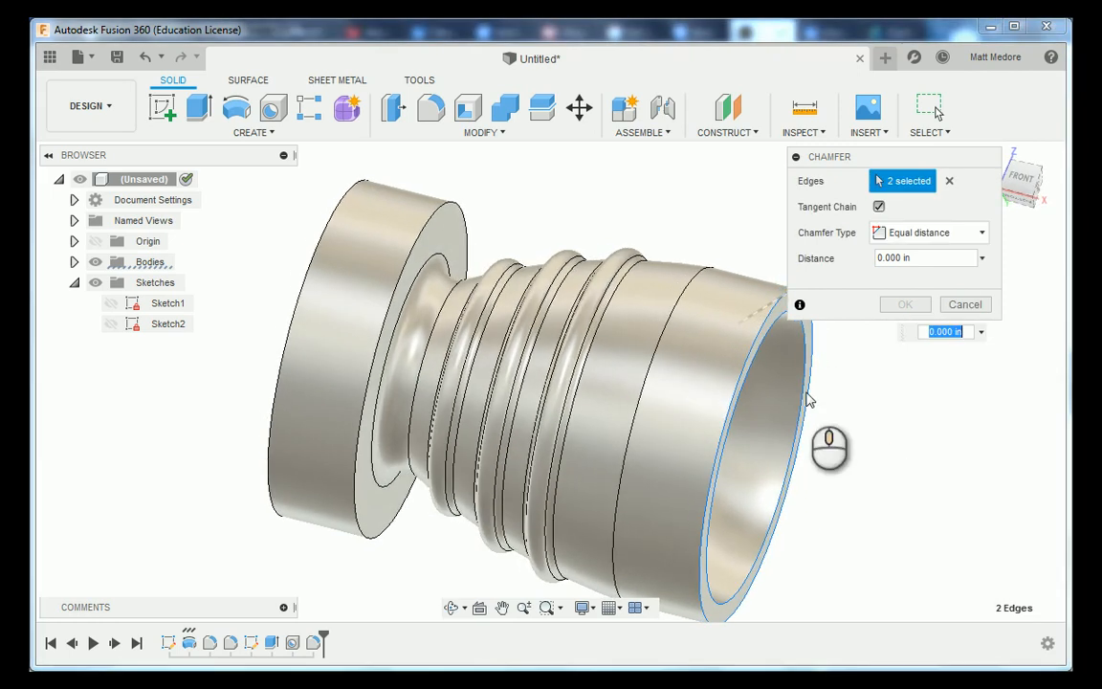
click(444, 212)
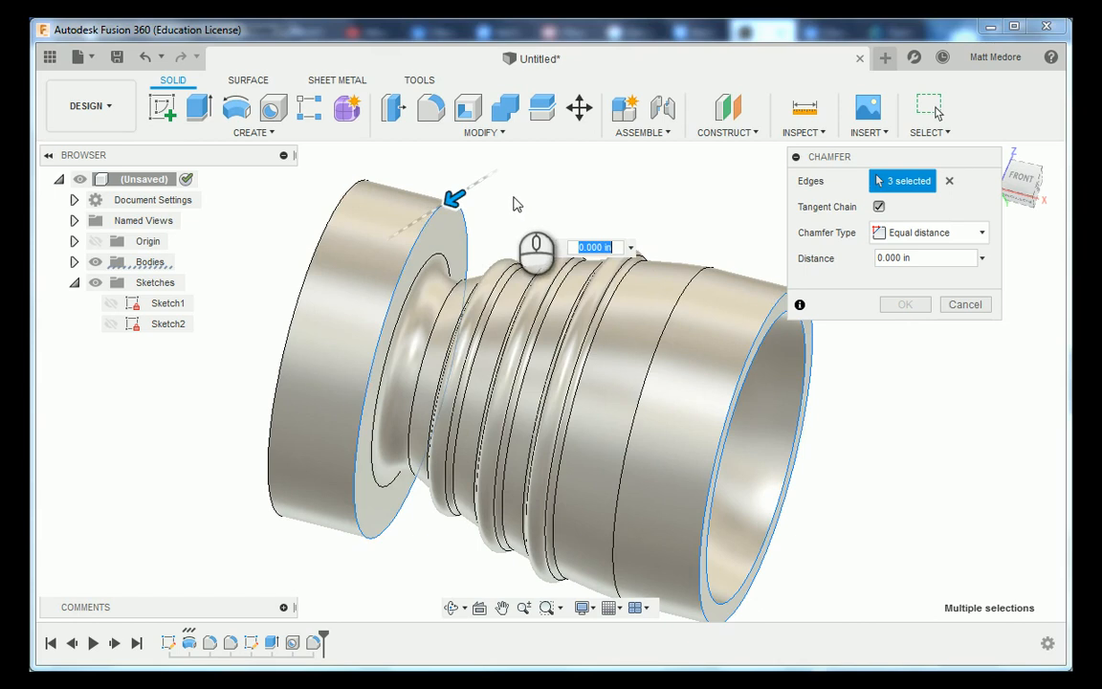
shift+middle_drag(516, 203, 524, 199)
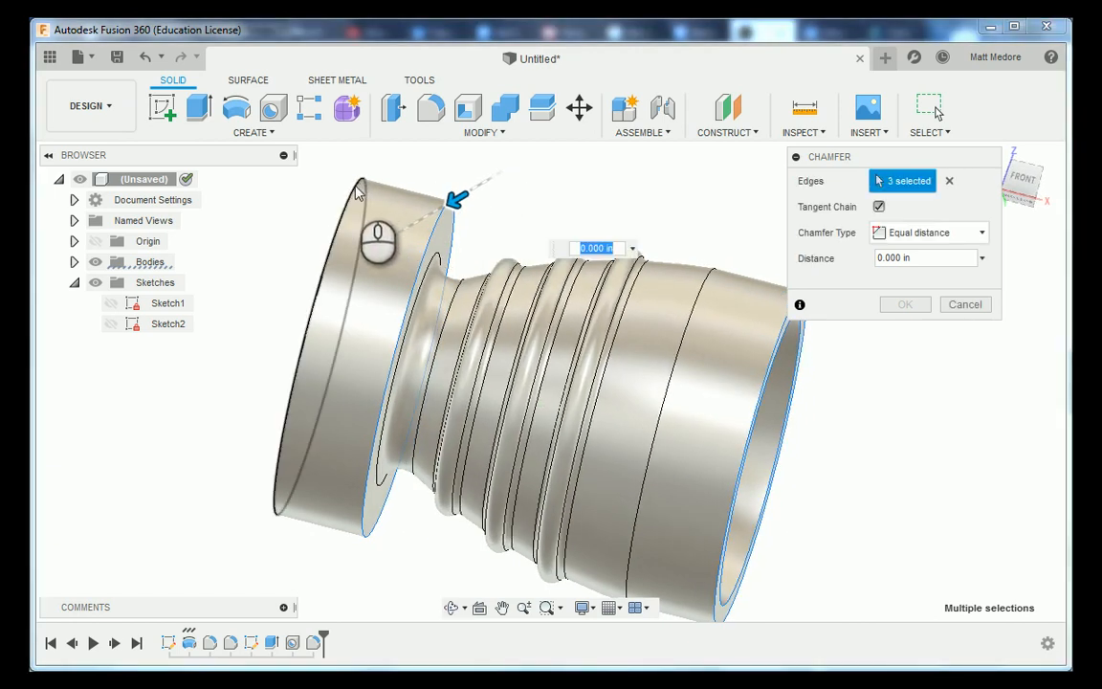
click(356, 190)
shift+middle_drag(315, 197, 444, 201)
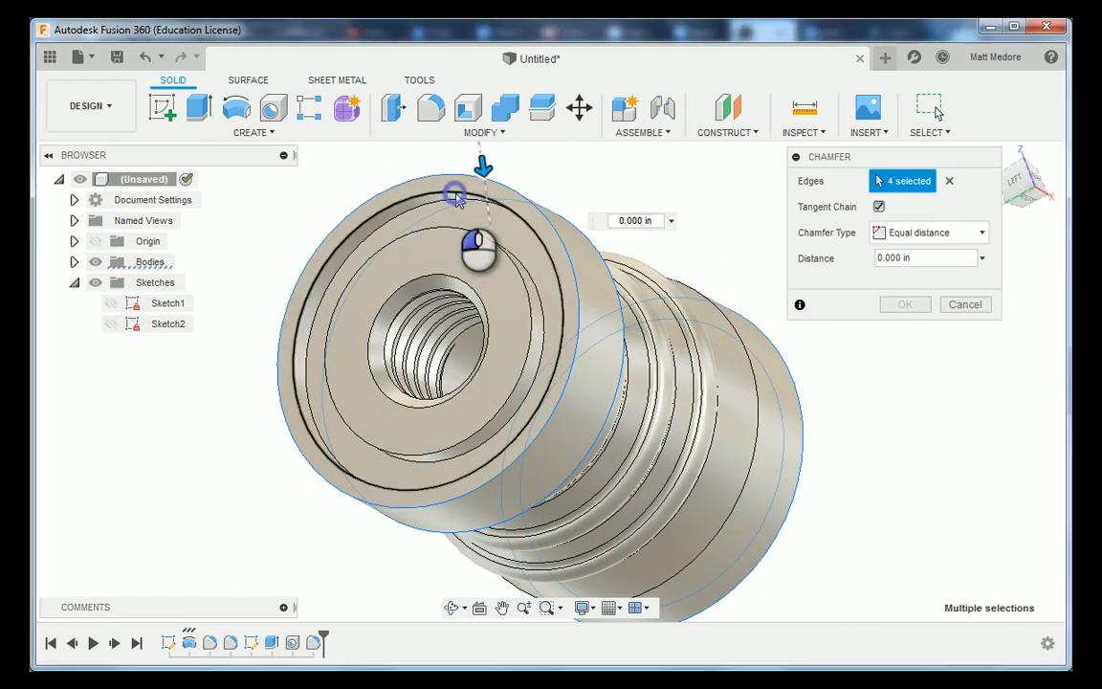
click(457, 229)
click(520, 292)
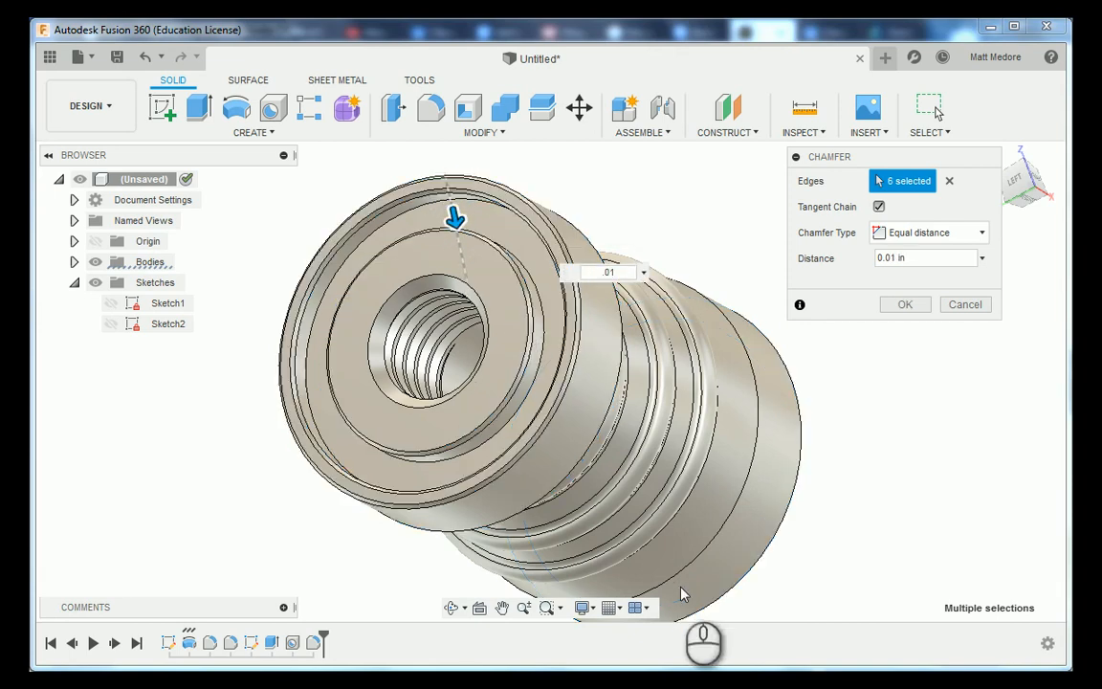
shift+middle_drag(681, 214, 556, 221)
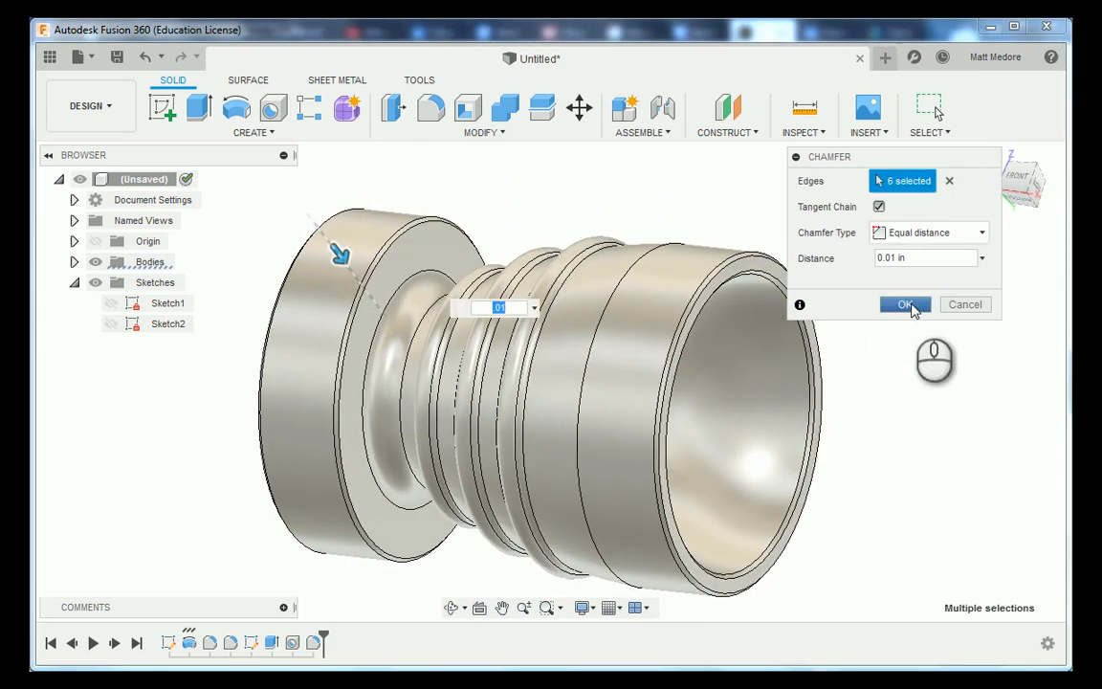
click(905, 304)
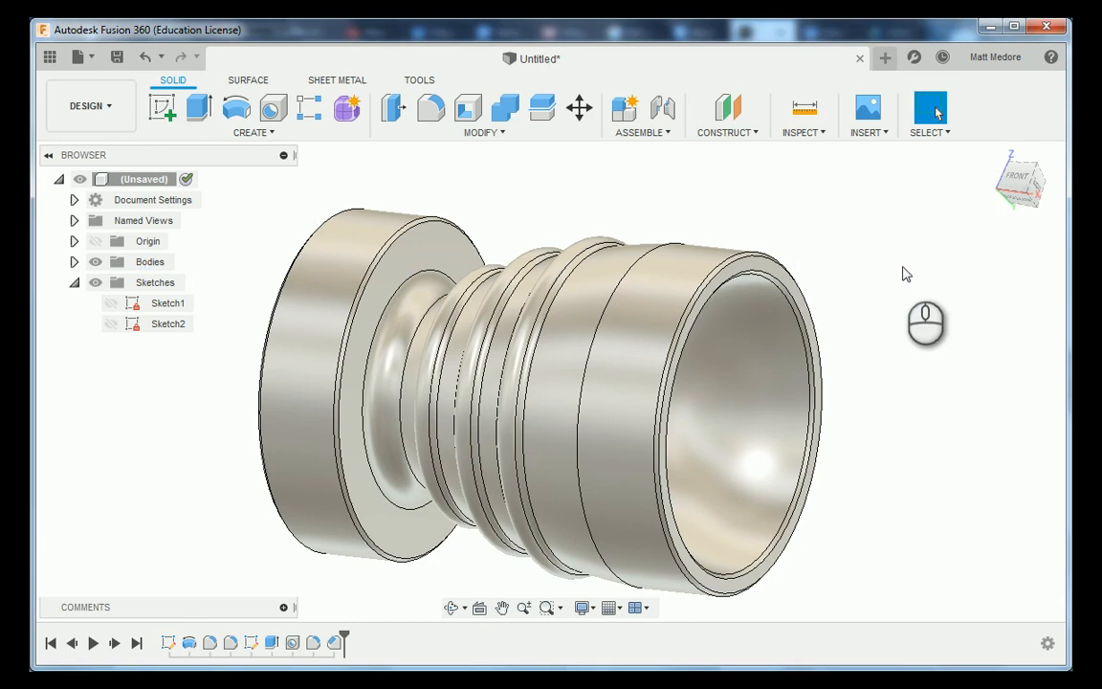
mouse_move(906, 273)
shift+middle_down()
mouse_move(829, 255)
mouse_move(908, 255)
mouse_move(920, 268)
shift+middle_up()
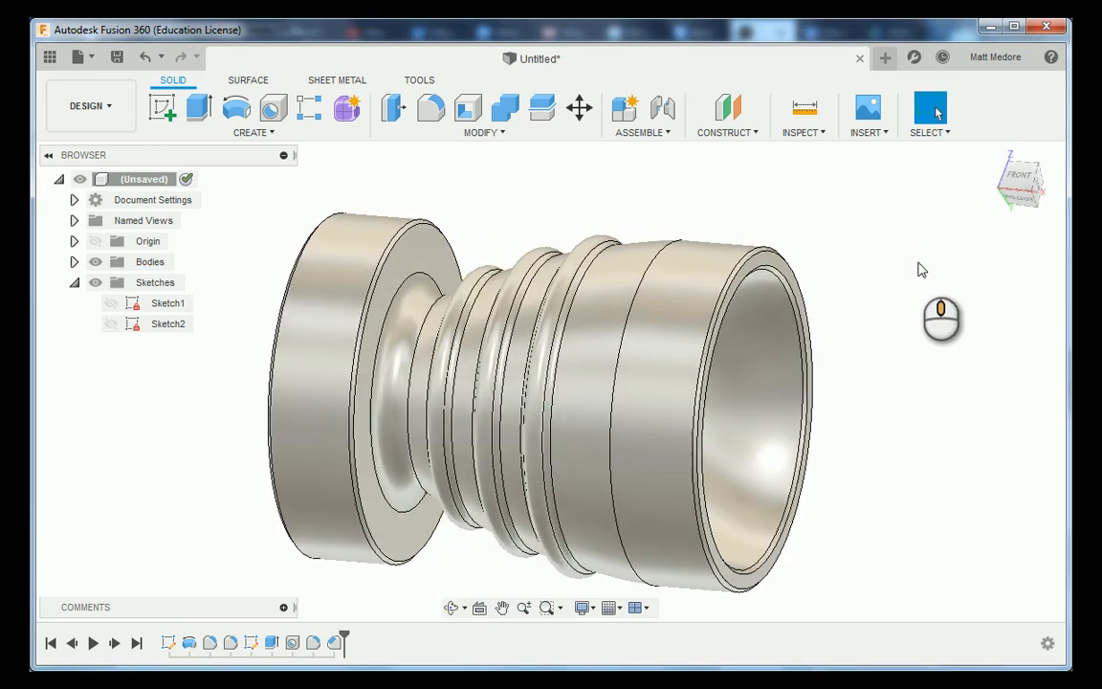
shift+middle_drag(580, 203, 542, 208)
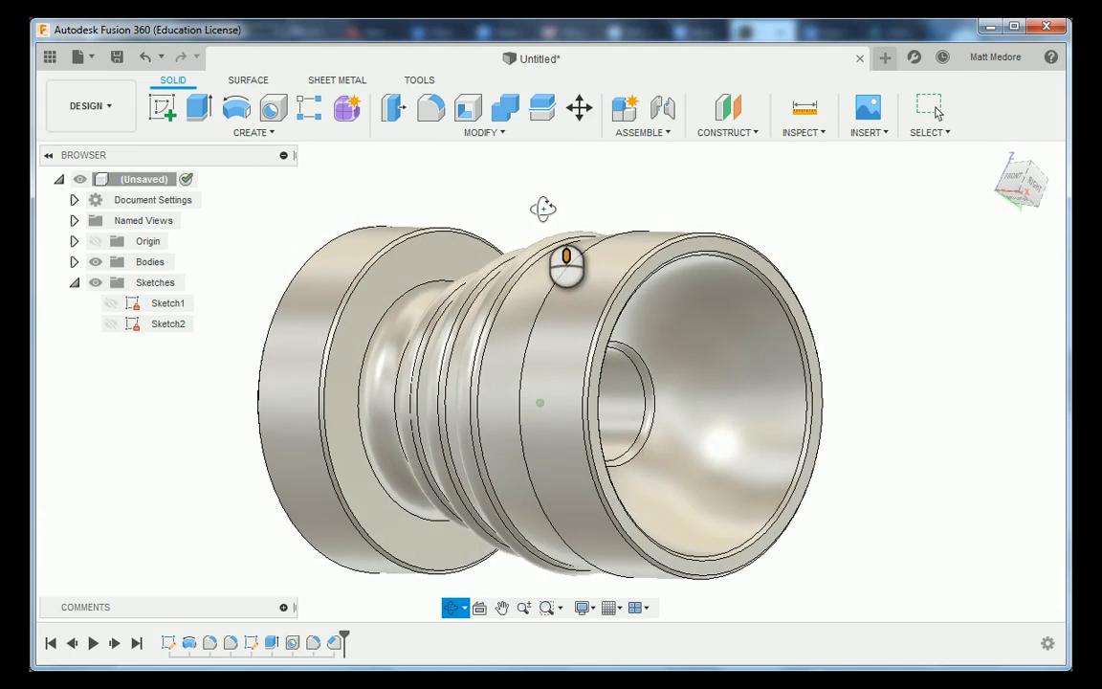